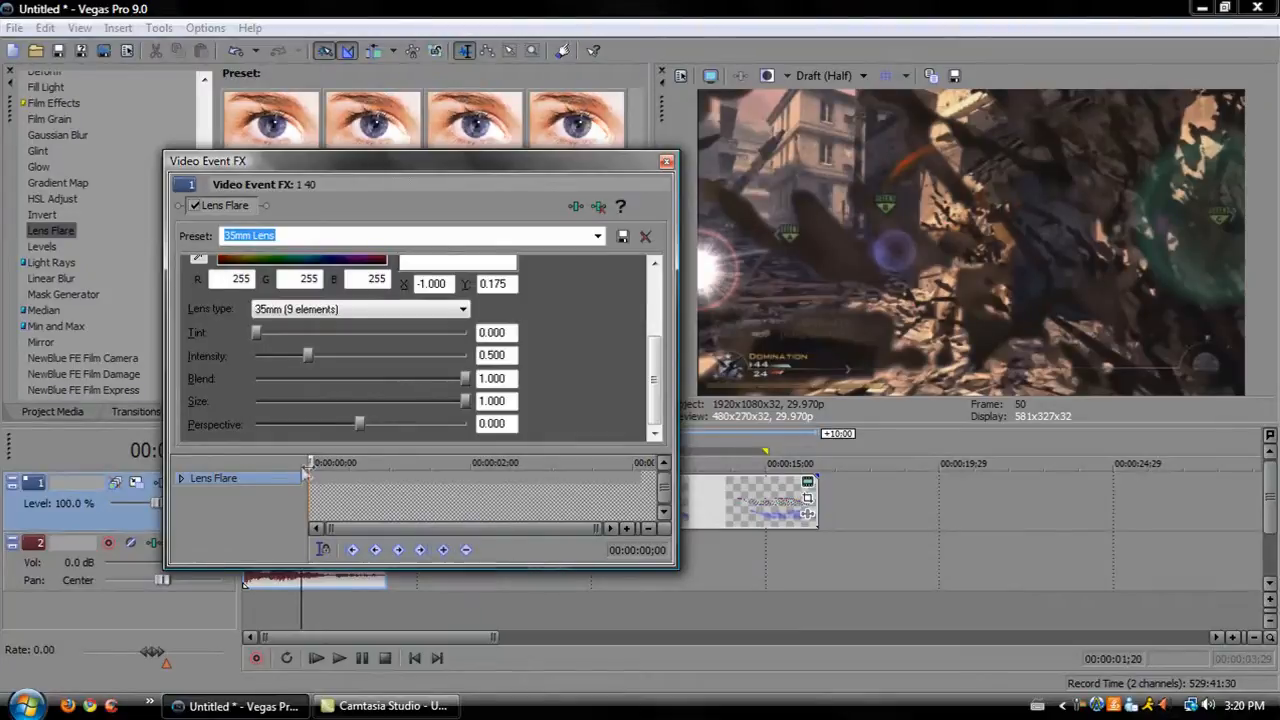
Add a Lens Flare keyframe at 00:00:00;25 on the clip's effect timeline.
click(306, 463)
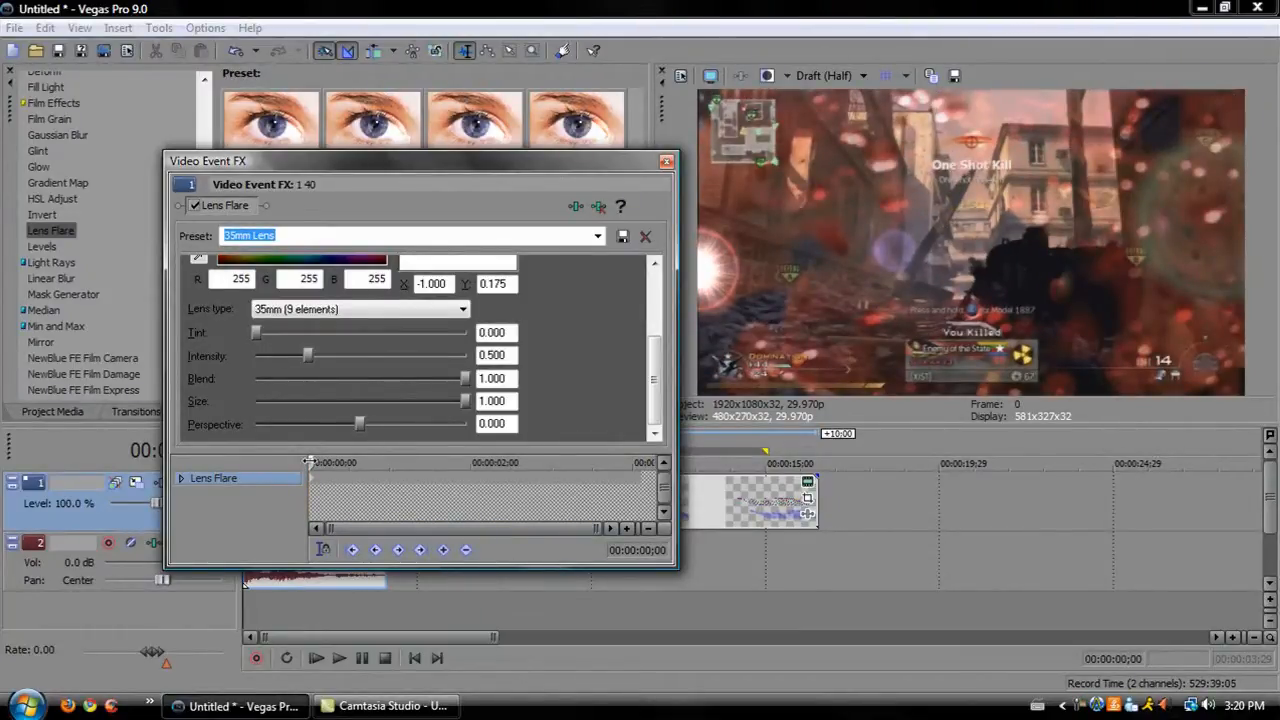
mouse_move(310, 462)
mouse_down()
mouse_move(390, 465)
mouse_move(291, 462)
mouse_up()
drag(312, 462, 376, 463)
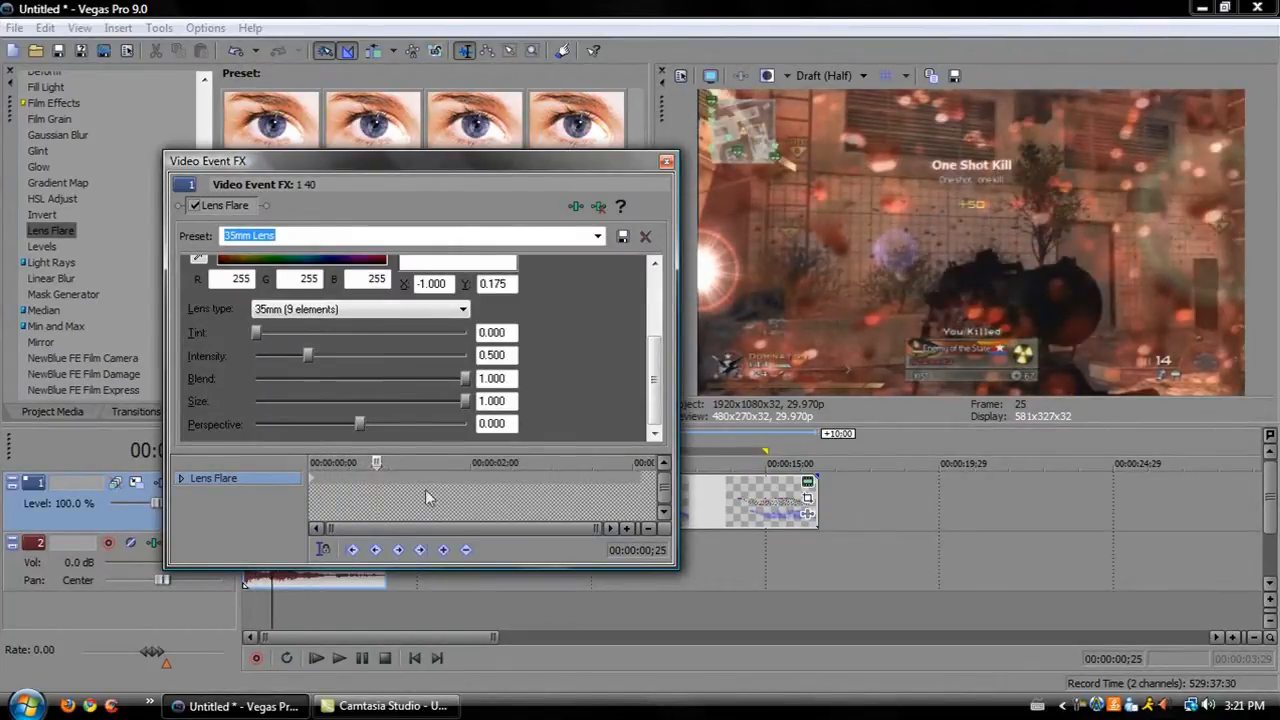
click(443, 549)
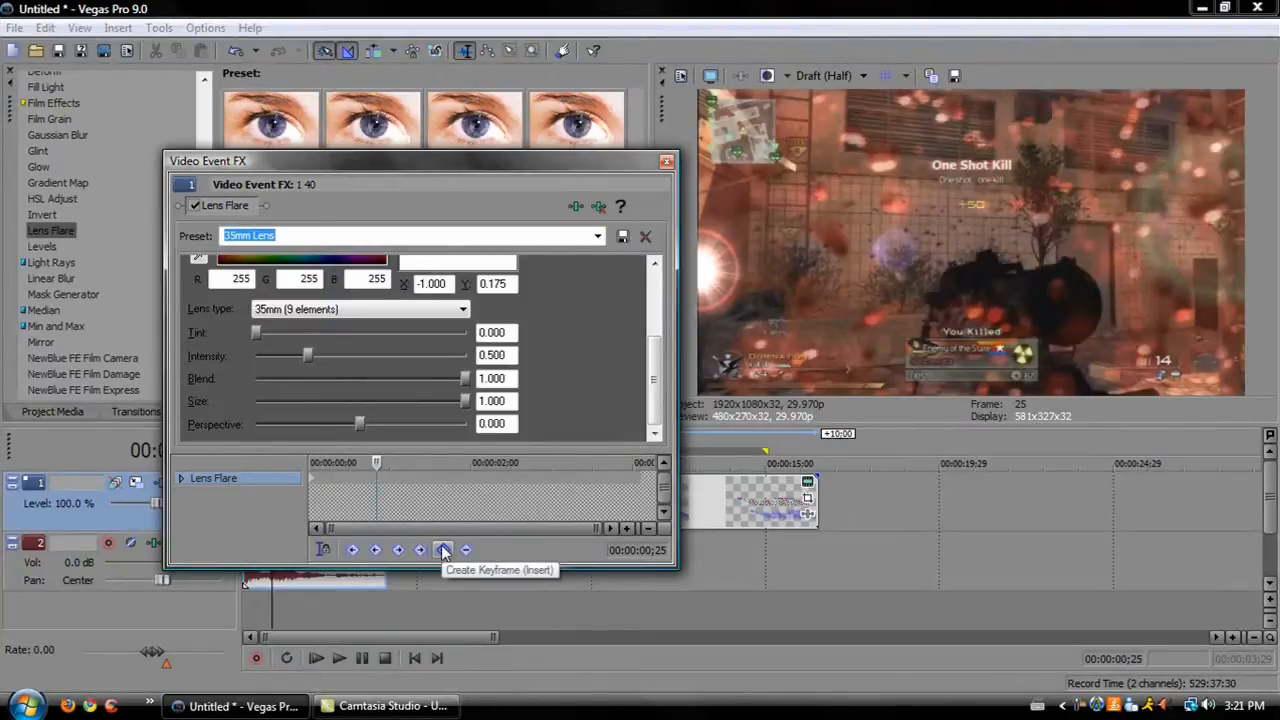
Move the flare's light position to X 1.000, Y -0.070 and close the Video Event FX window.
drag(657, 365, 661, 290)
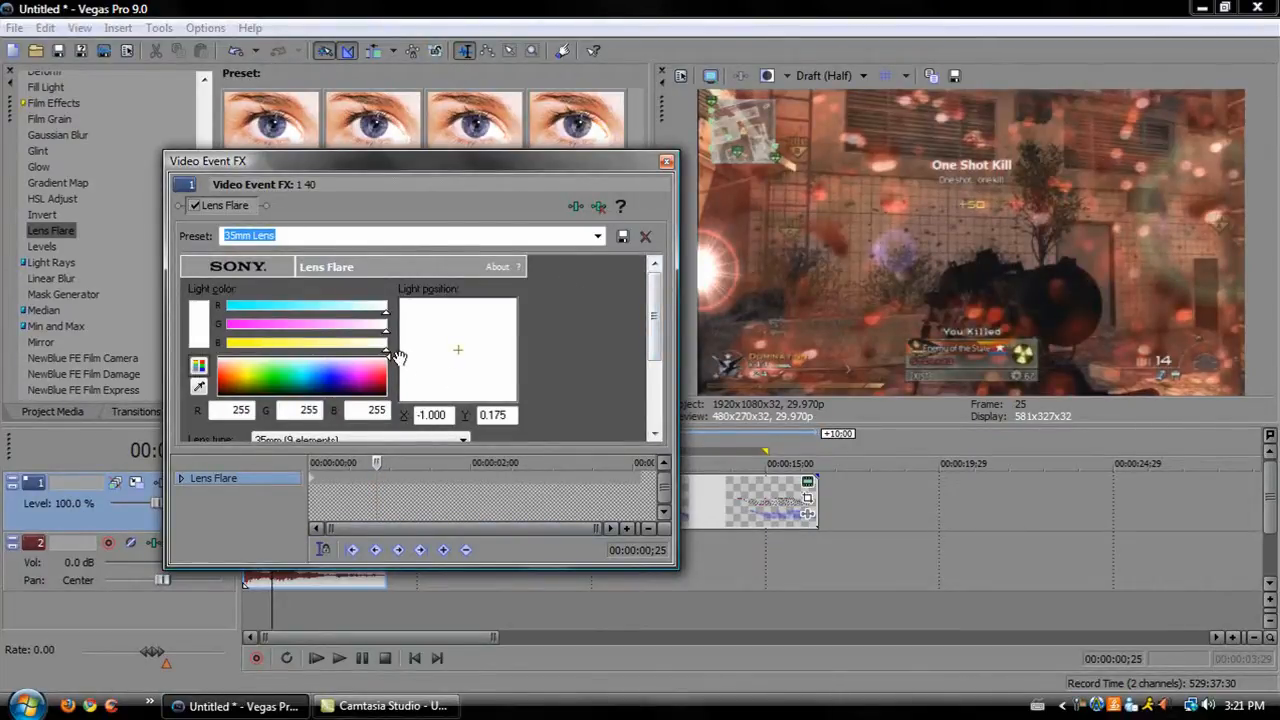
drag(410, 360, 523, 346)
drag(655, 318, 660, 414)
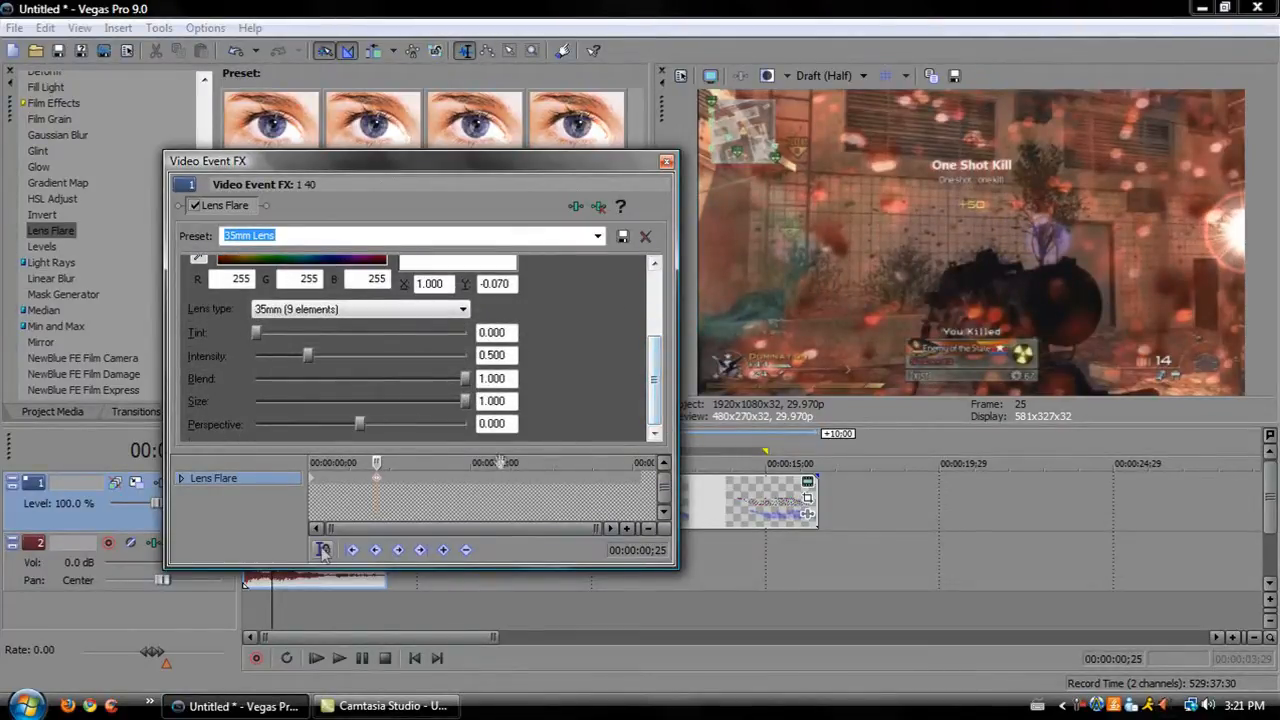
click(666, 161)
Play back the project to preview the animated lens flare.
click(316, 662)
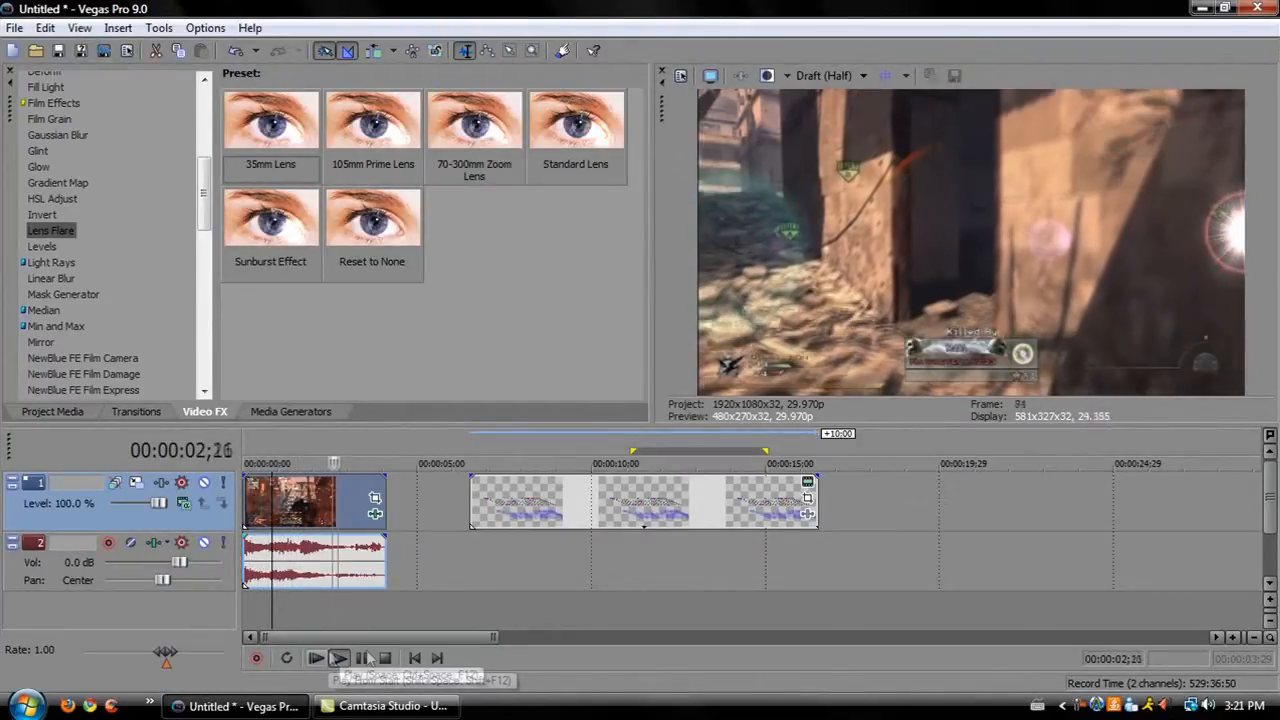
click(361, 658)
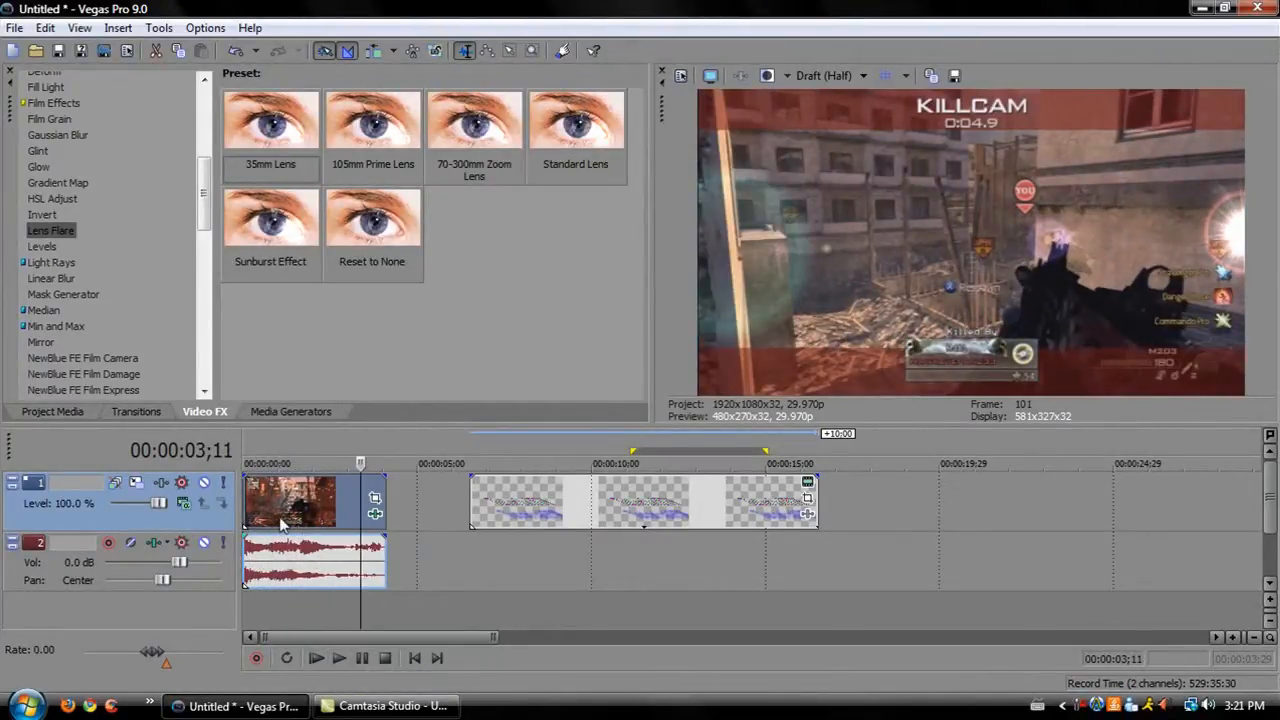
Open the clip's Lens Flare settings and raise Tint to 0.432 and Intensity to 2.000.
click(279, 519)
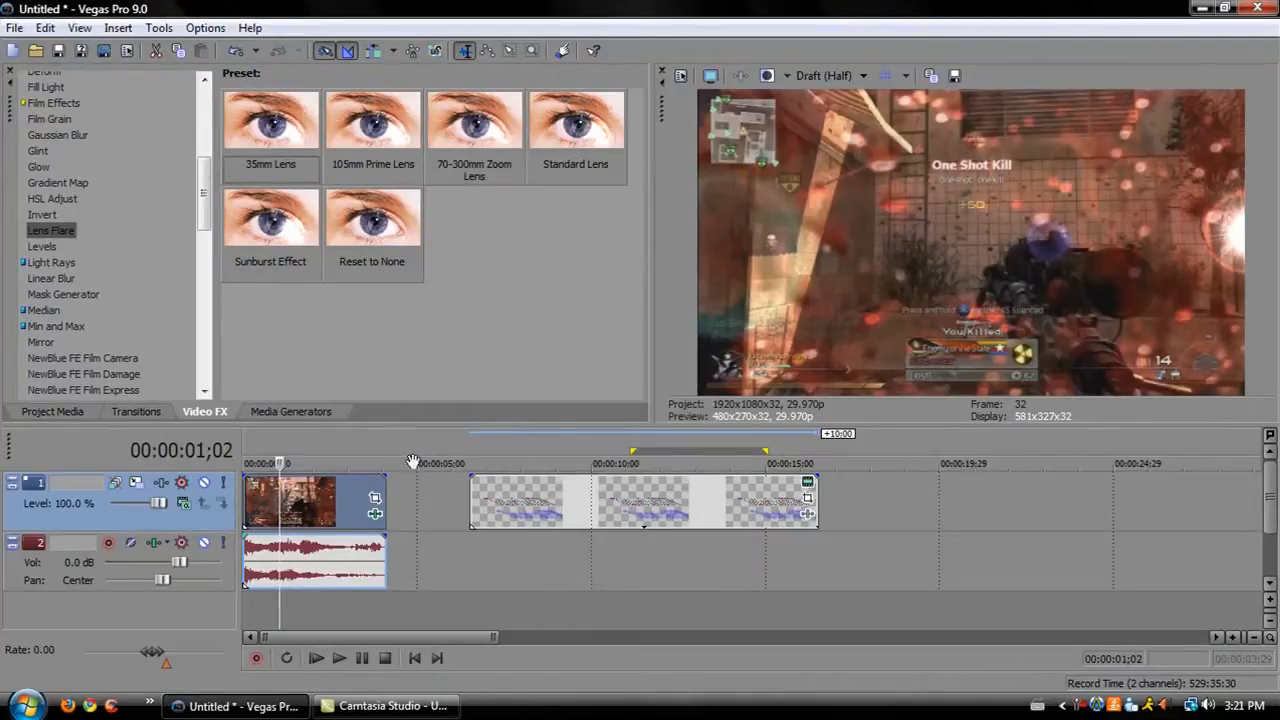
click(375, 514)
drag(655, 331, 655, 399)
drag(258, 336, 497, 378)
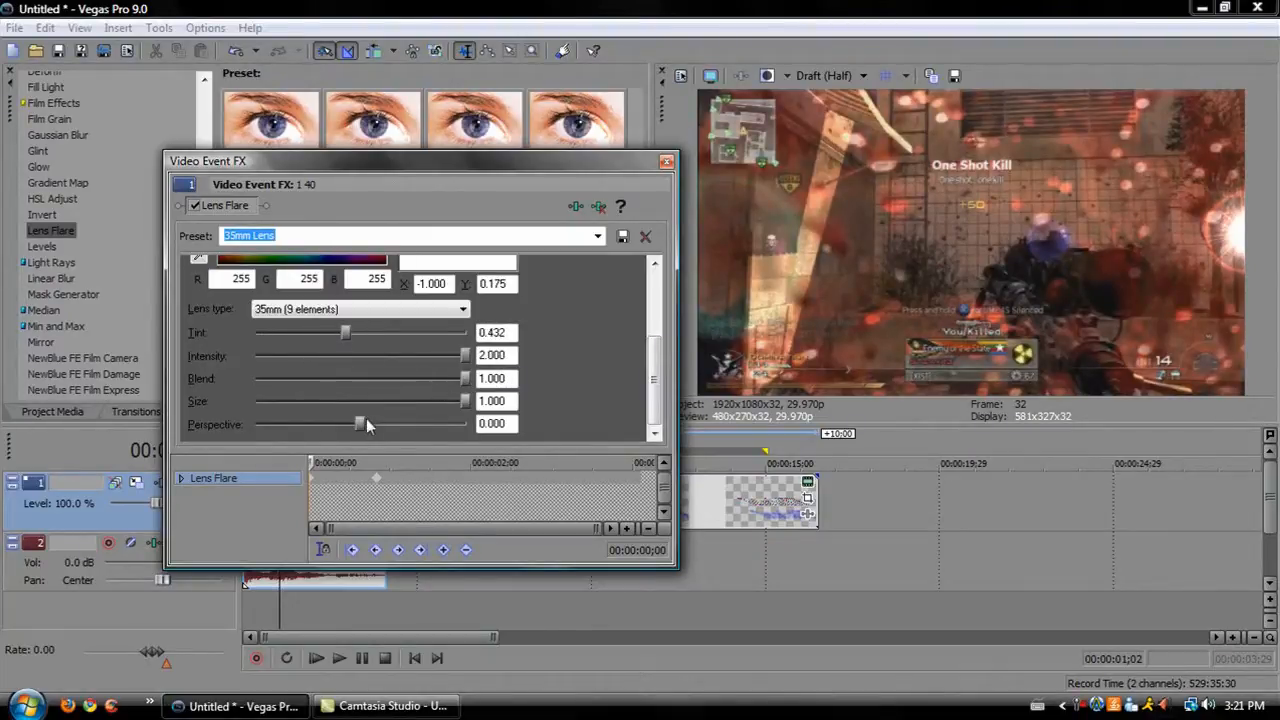
Change the lens type to Sunburst (8 elements) and close the Video Event FX window.
drag(665, 343, 672, 305)
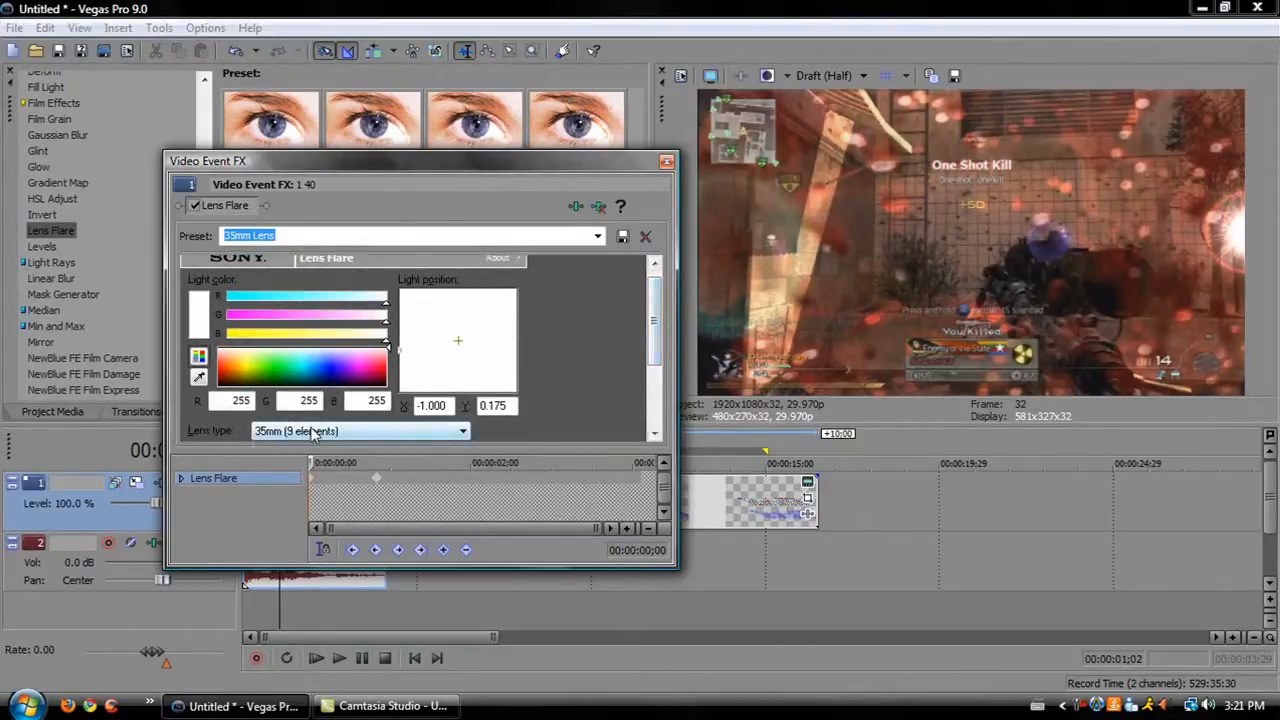
click(360, 431)
click(325, 503)
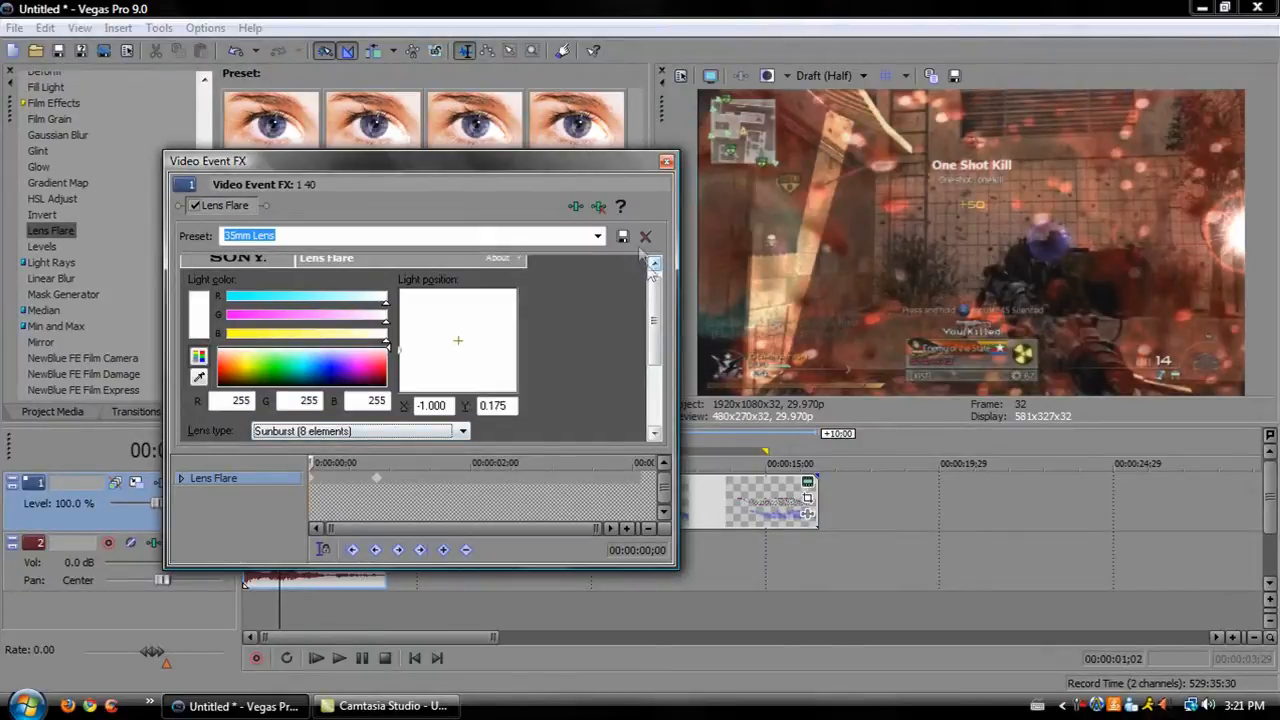
click(666, 161)
Apply the Intense Light Rays preset of the Light Rays effect to the first video clip.
click(51, 262)
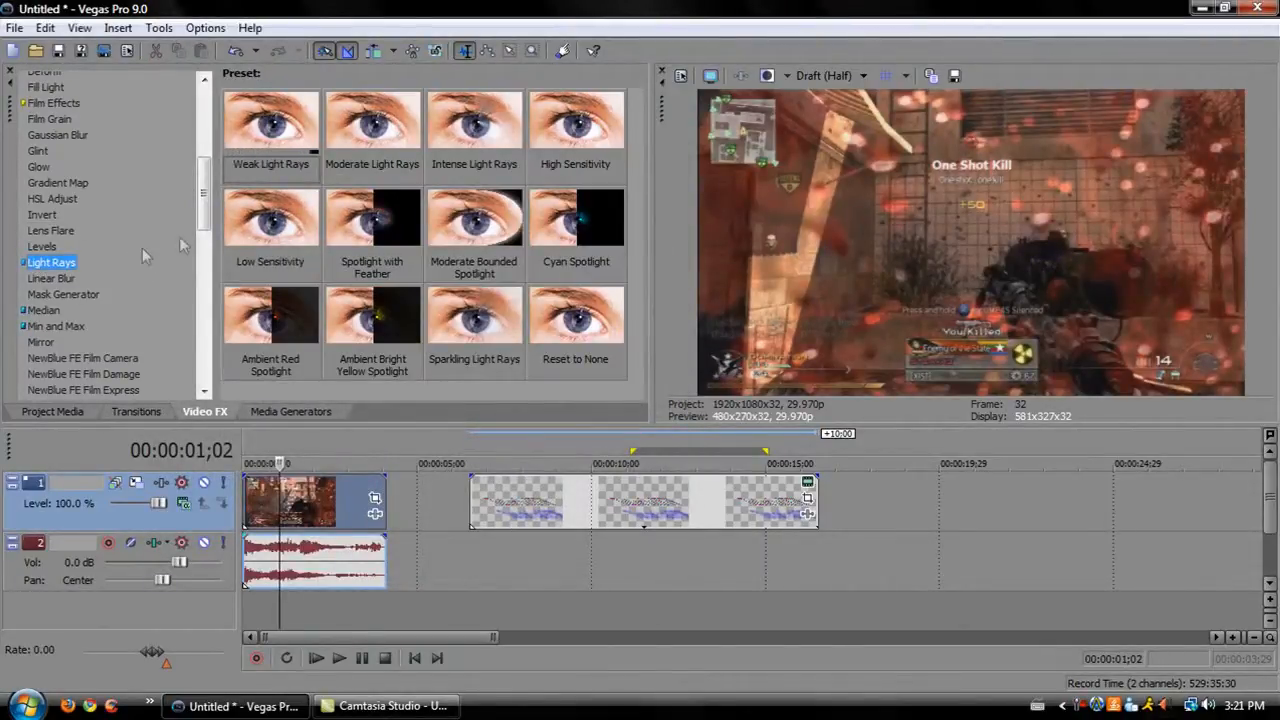
click(288, 130)
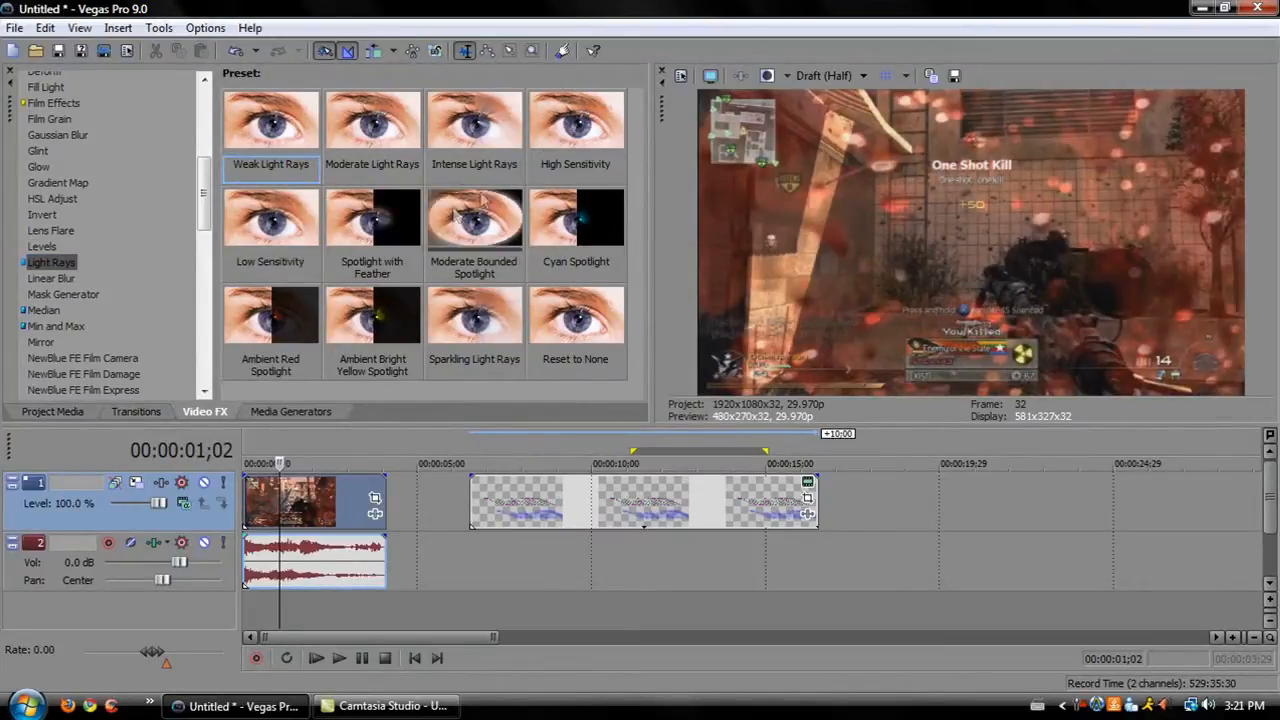
drag(455, 140, 321, 500)
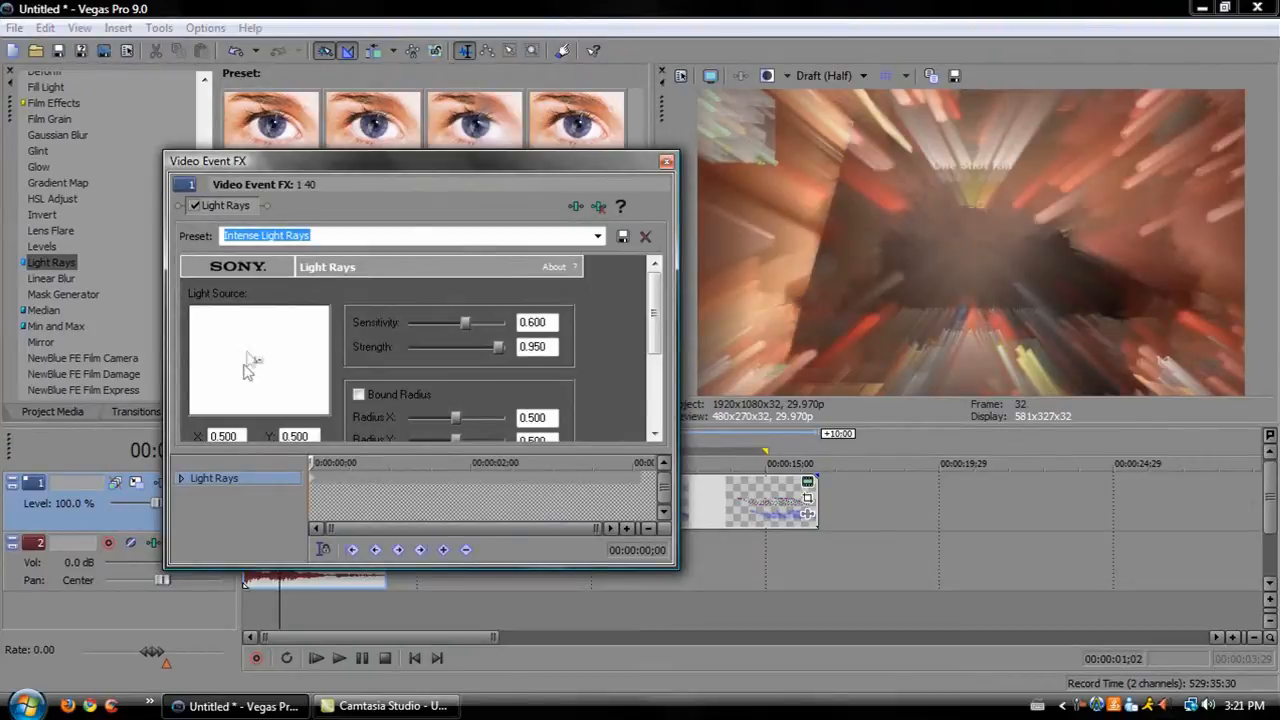
Set the light source to X 0.000, Y 0.525, Sensitivity to 0.118, Strength to 0.000, then close the window.
drag(266, 366, 190, 363)
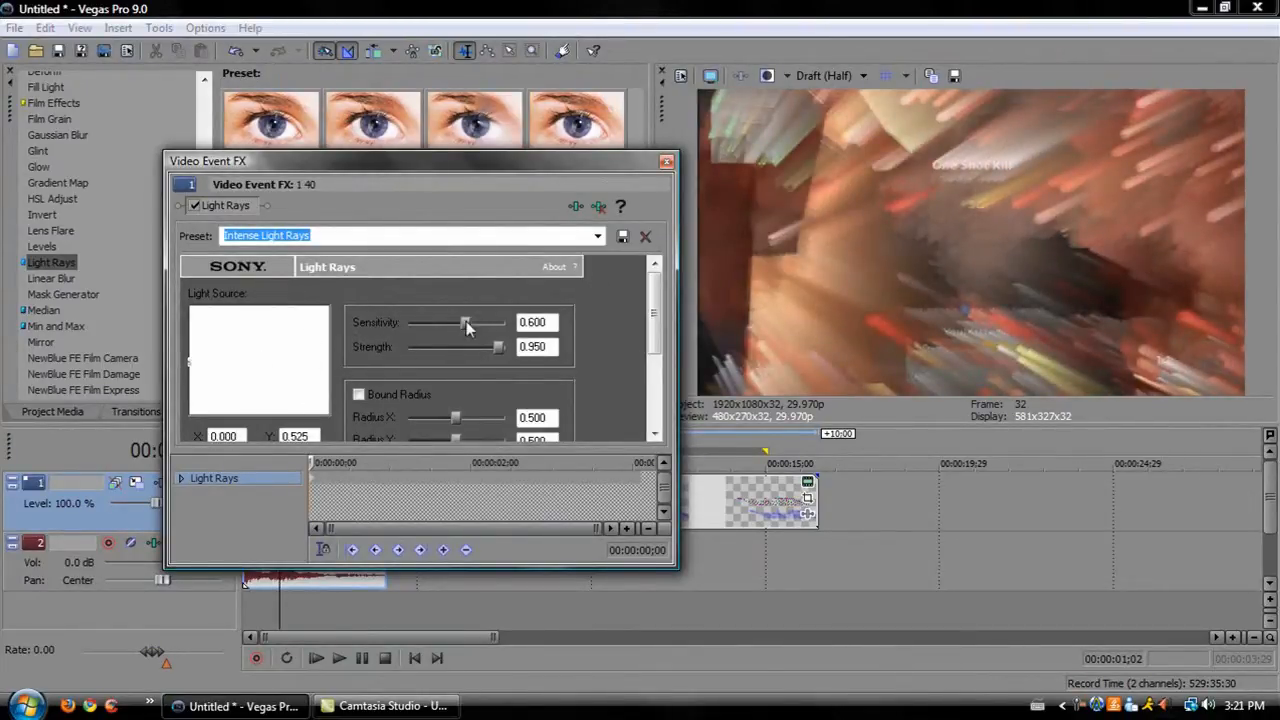
drag(466, 325, 420, 327)
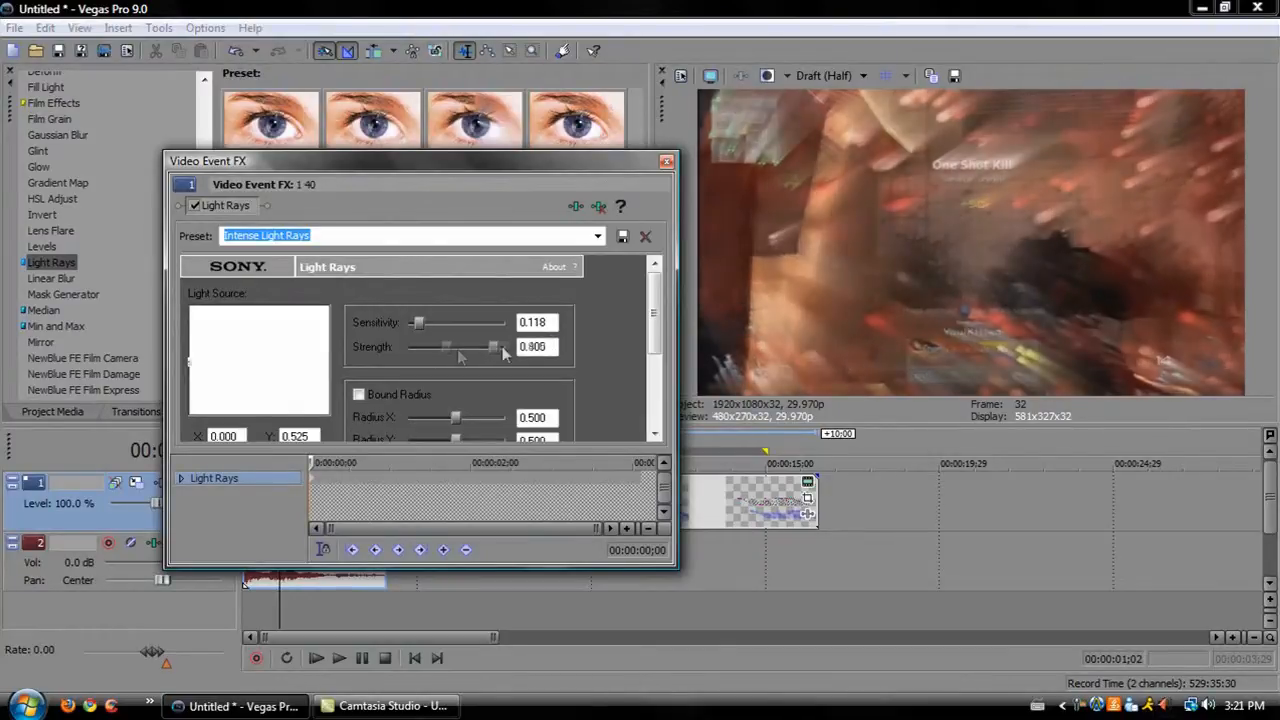
drag(473, 347, 408, 350)
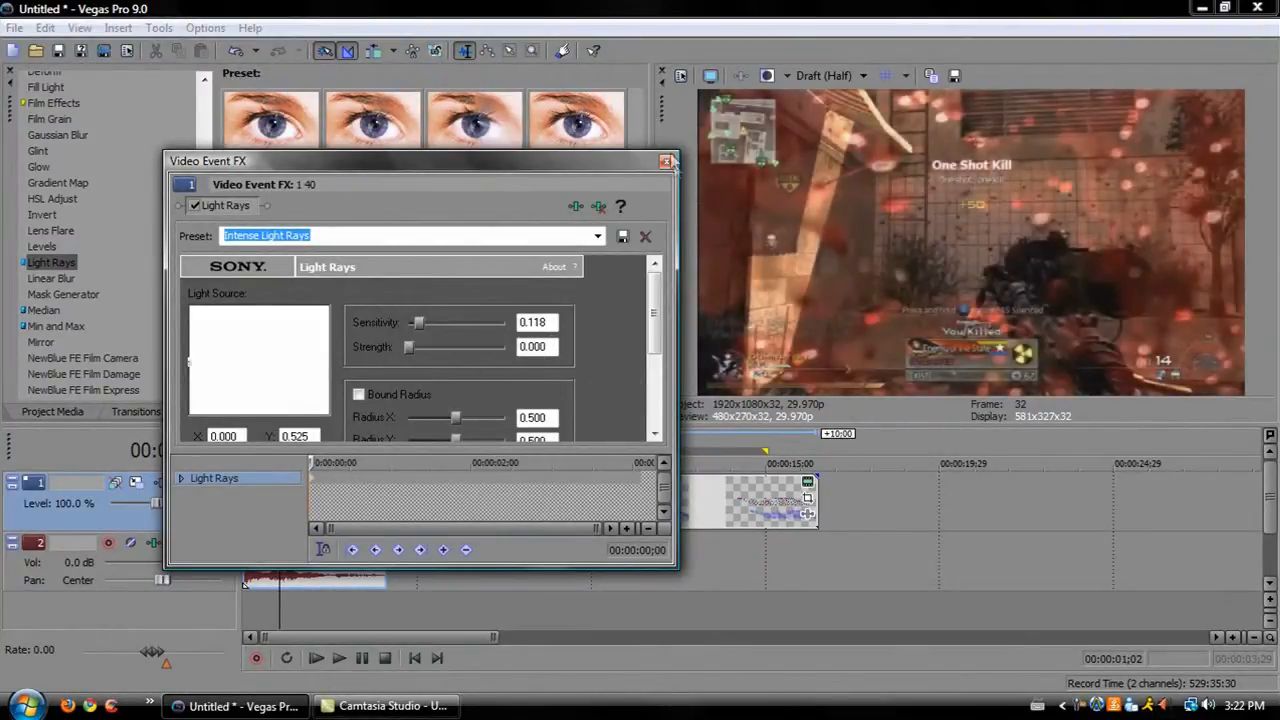
click(666, 161)
Delete the three text events placed later on the video track.
click(331, 500)
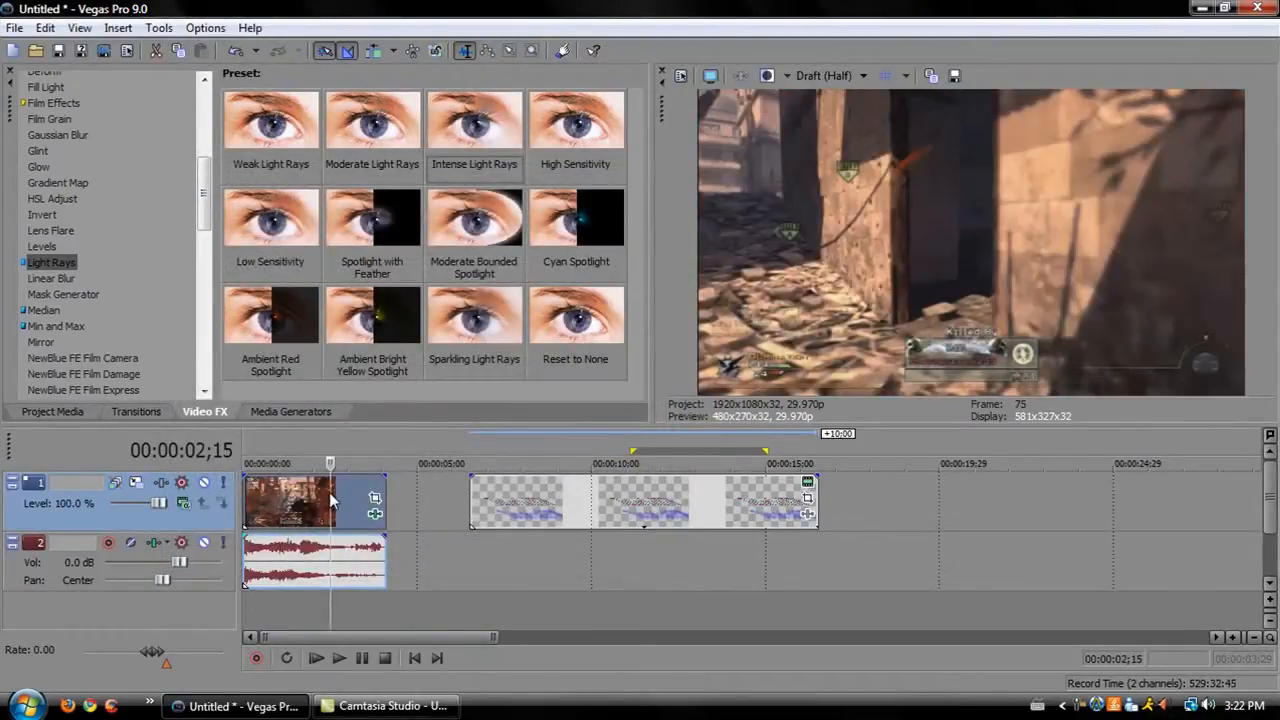
click(549, 527)
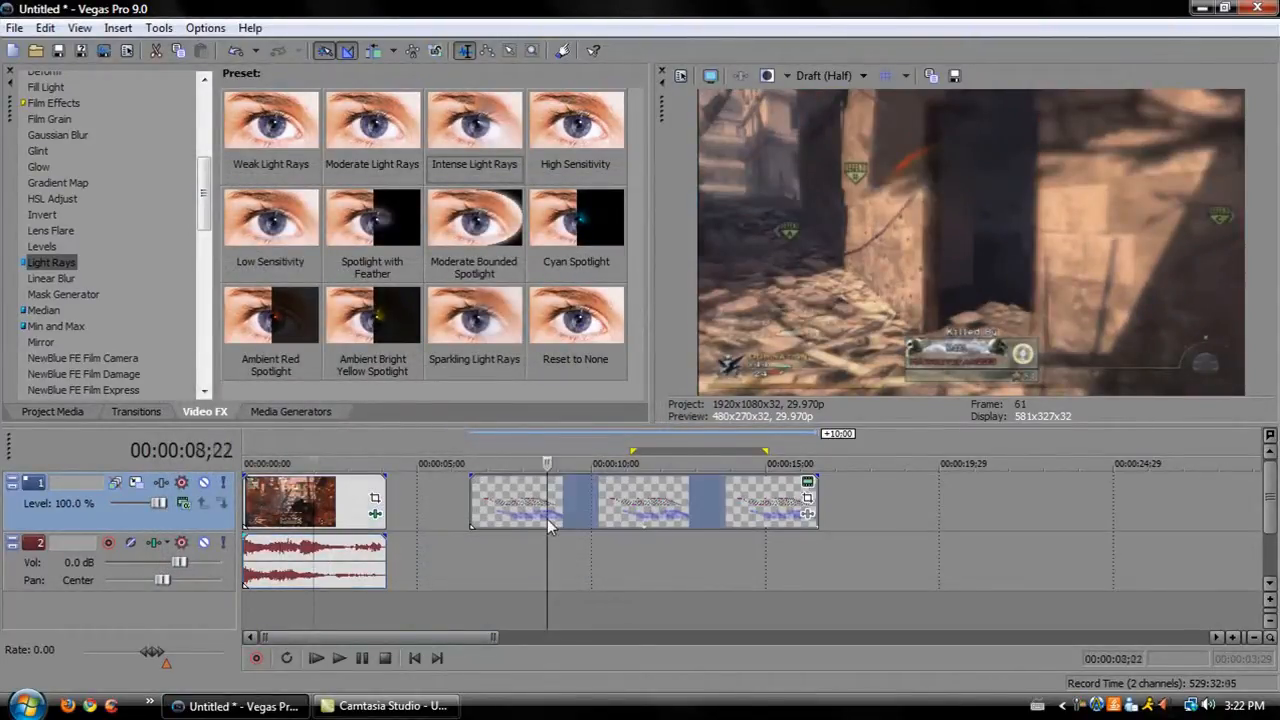
key(Delete)
click(282, 498)
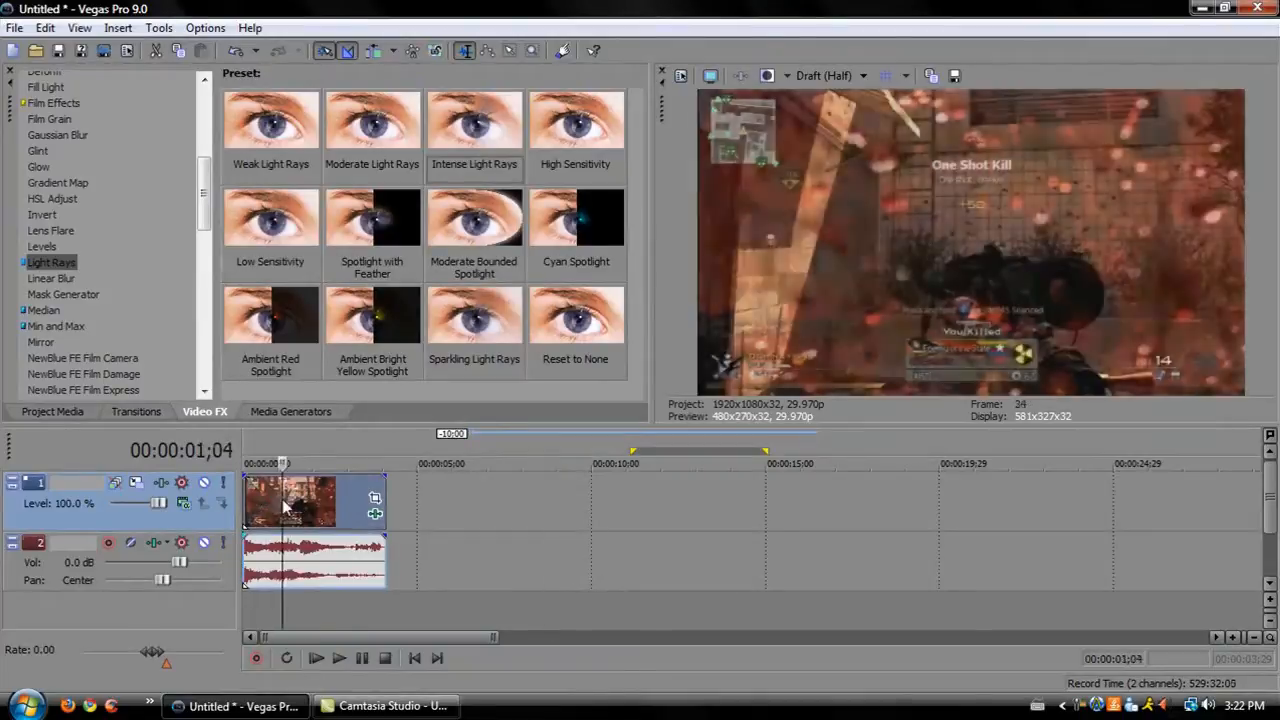
click(286, 412)
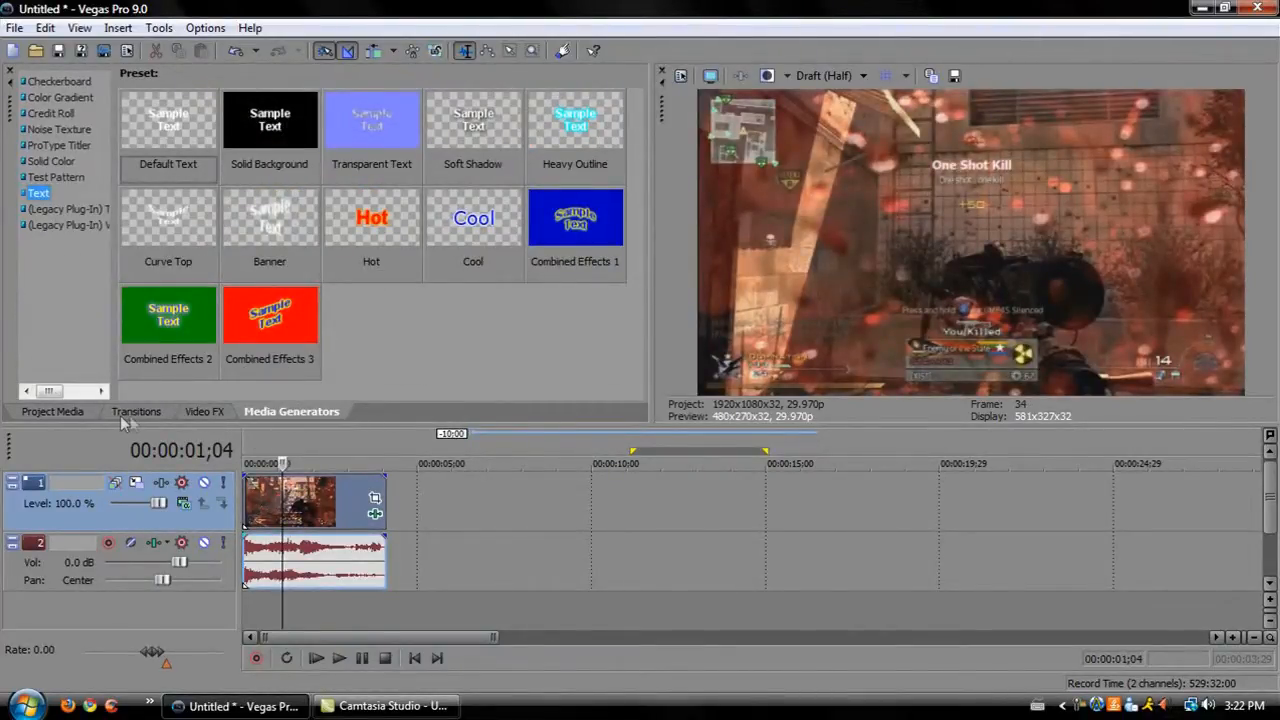
click(204, 412)
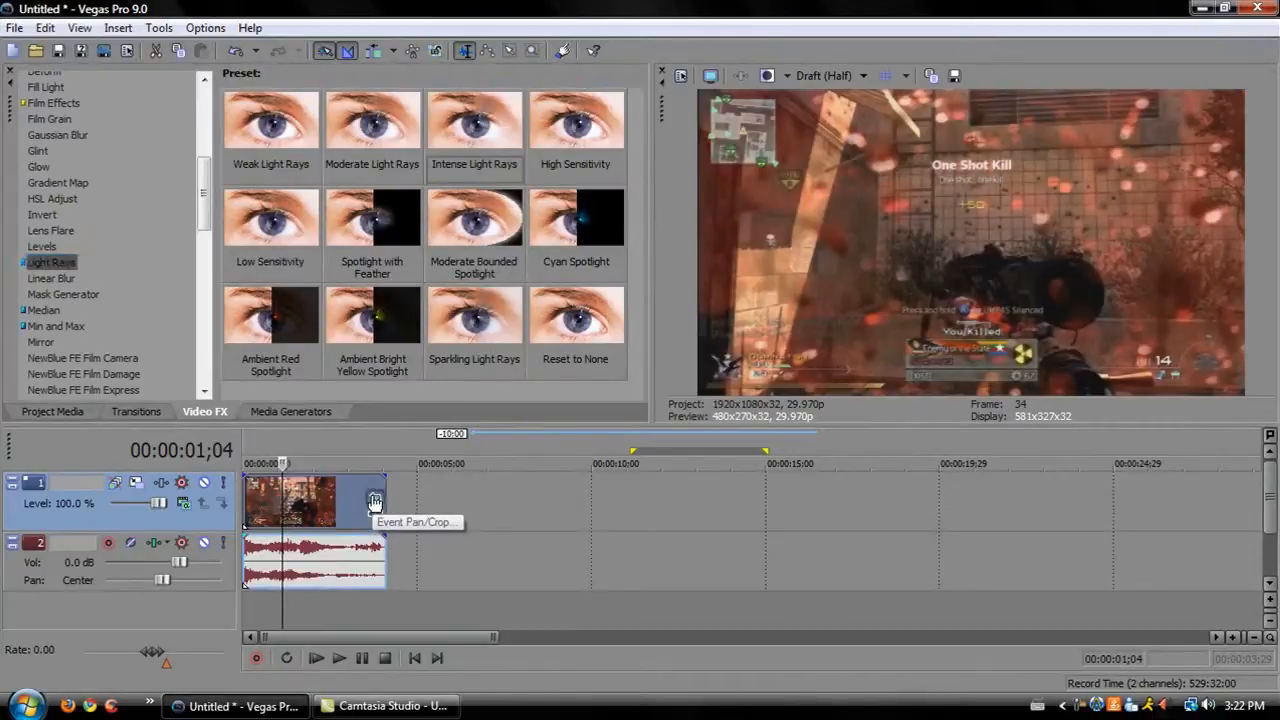
Zoom into the clip by shrinking and moving the Event Pan/Crop frame toward the centre, then close the window.
click(374, 500)
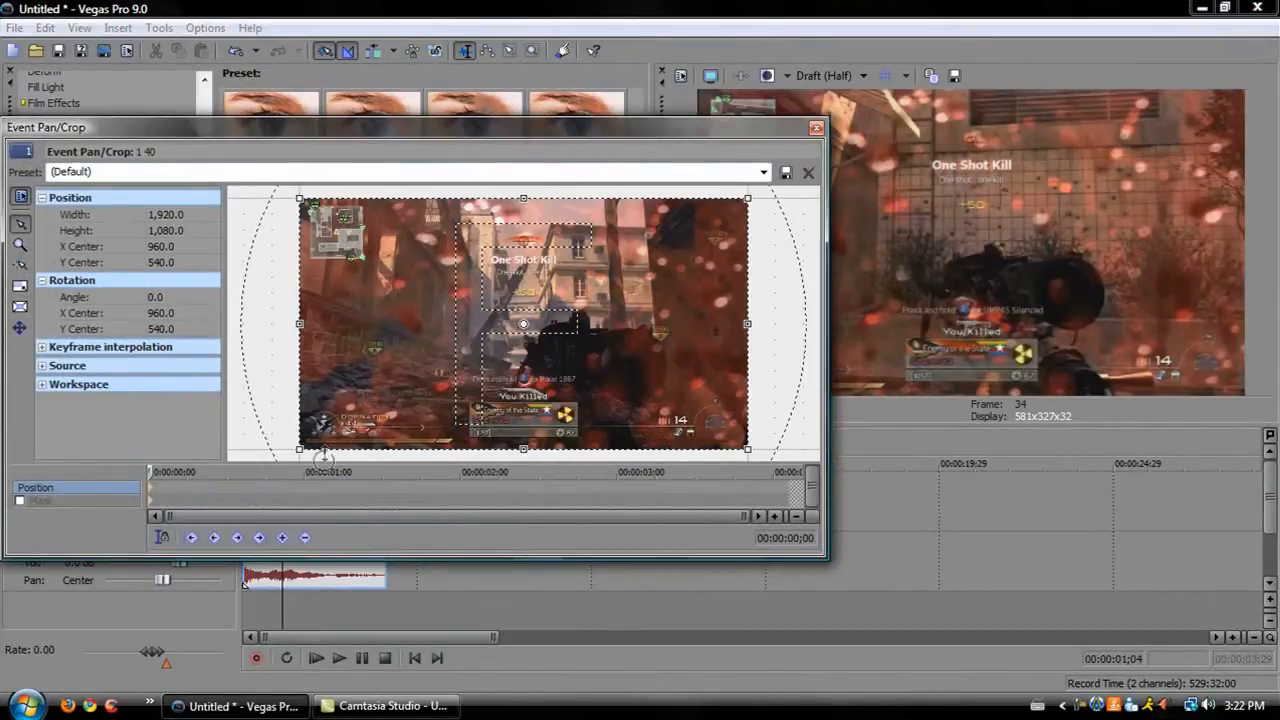
drag(300, 449, 442, 381)
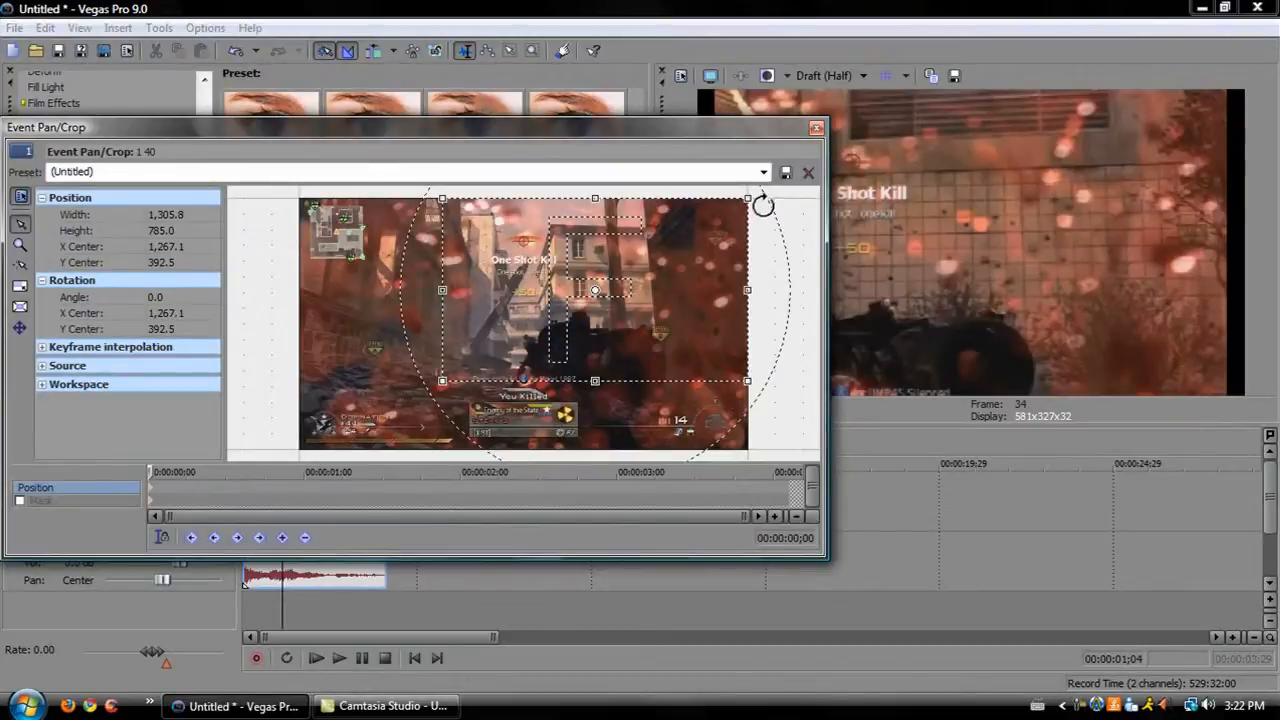
drag(748, 198, 562, 270)
drag(537, 342, 557, 302)
click(816, 128)
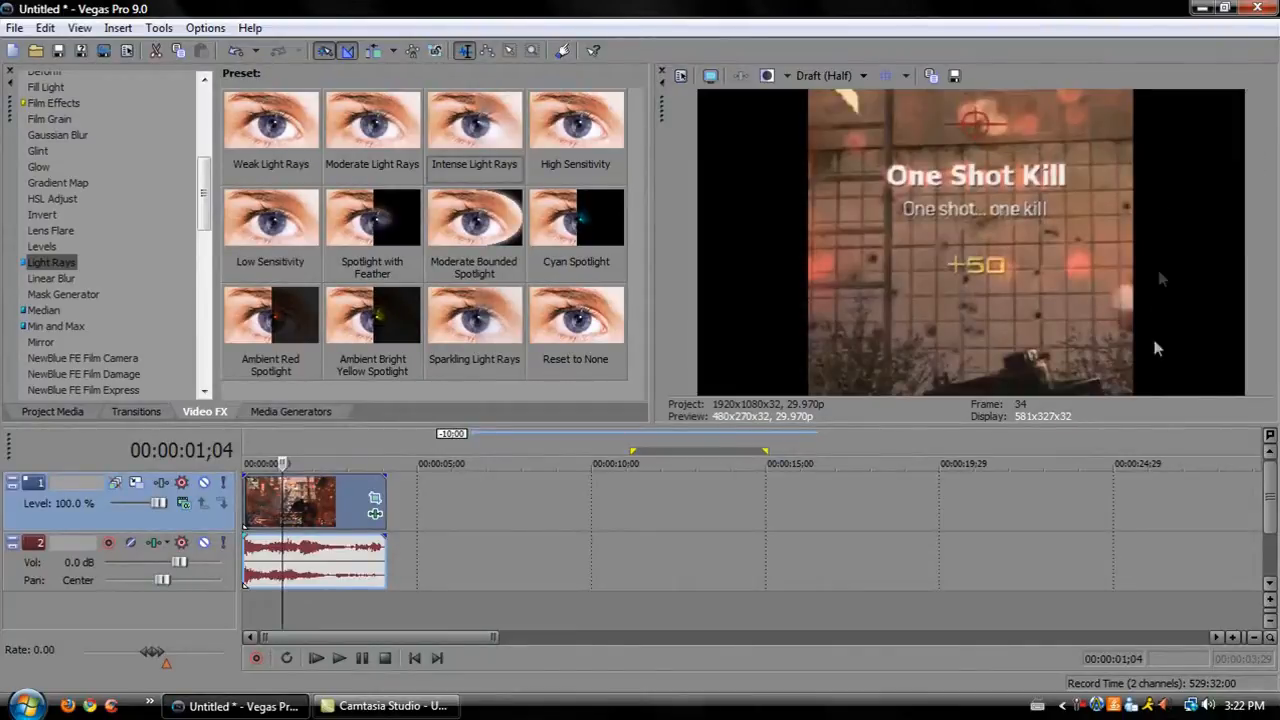
Turn off Maintain Aspect Ratio in the clip's switches.
right_click(316, 503)
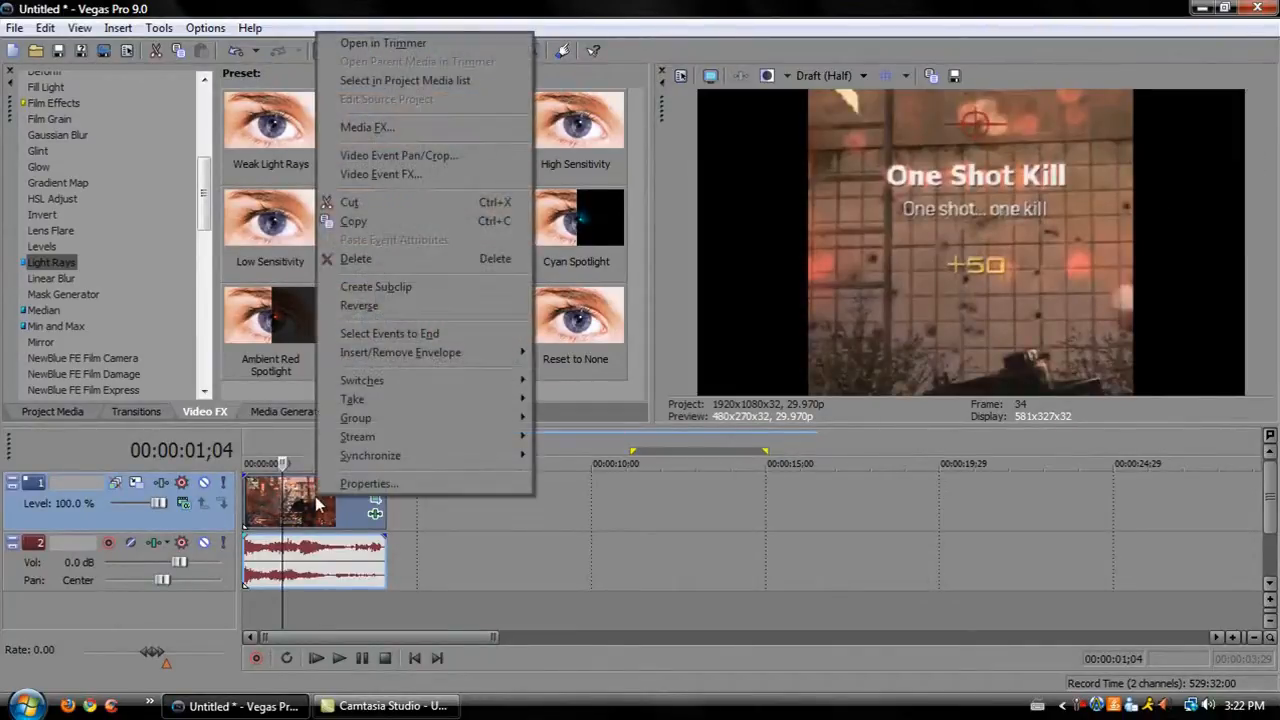
click(298, 515)
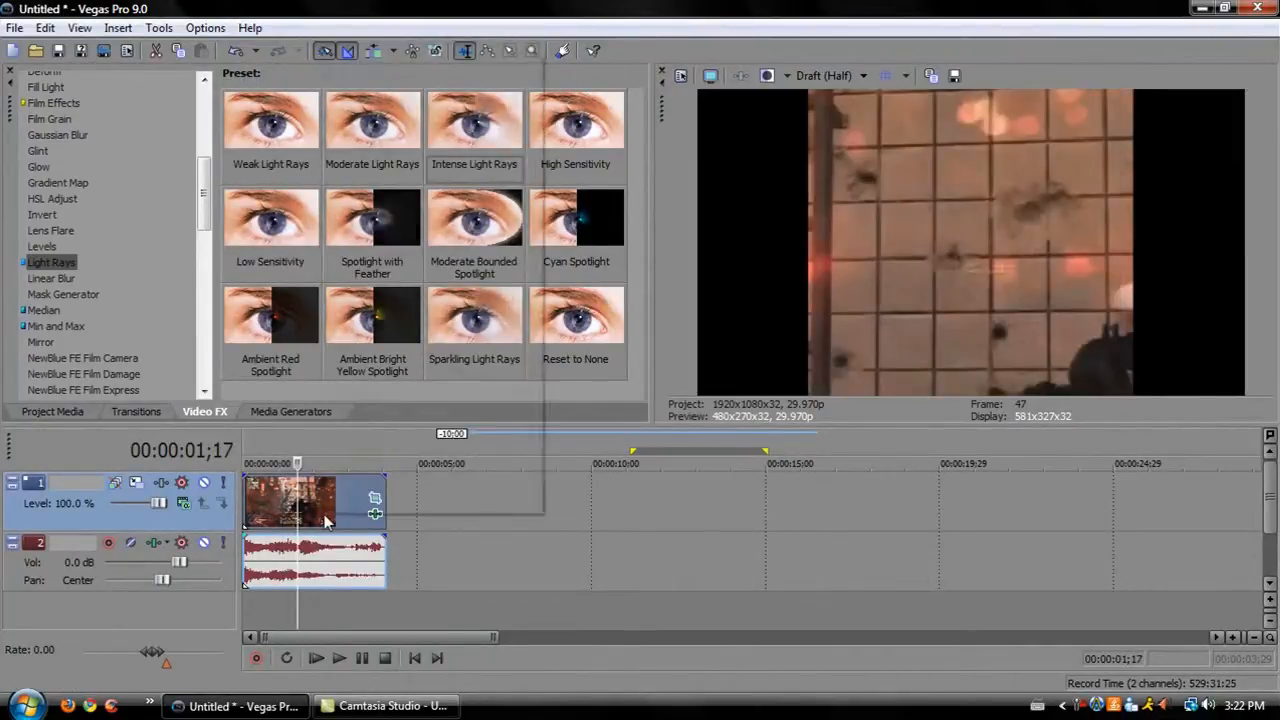
right_click(325, 511)
mouse_move(414, 398)
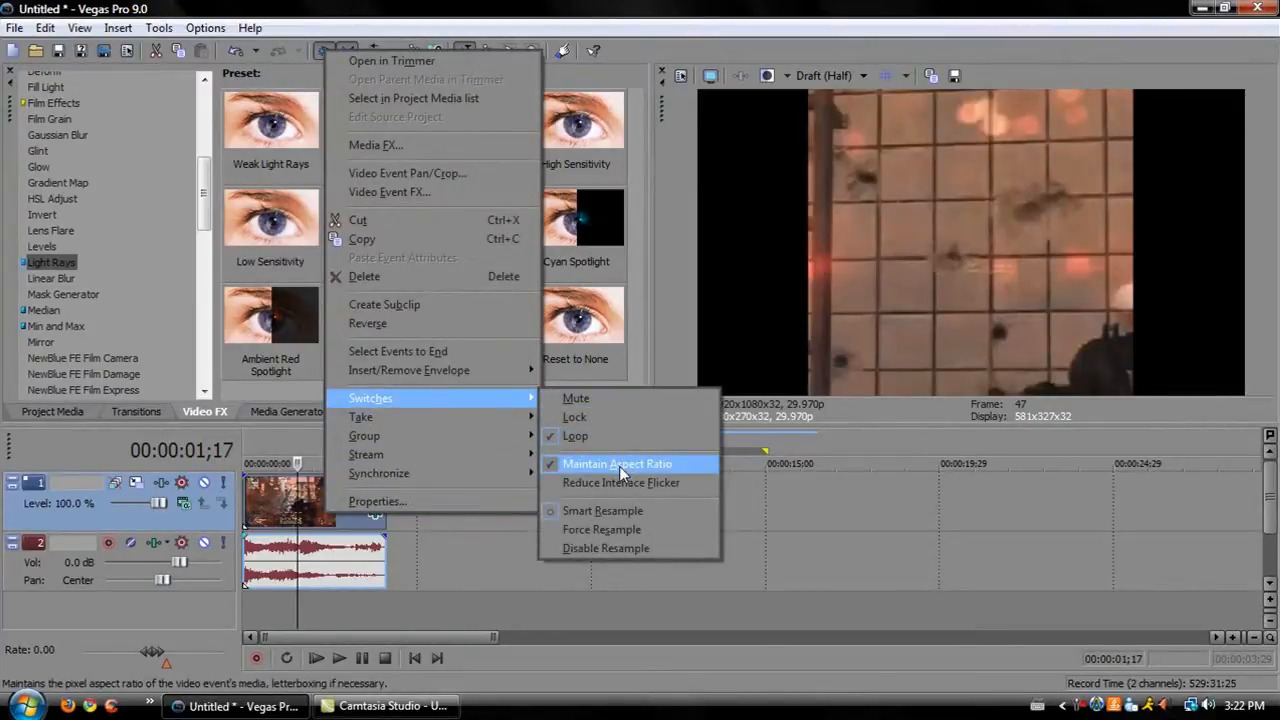
click(619, 465)
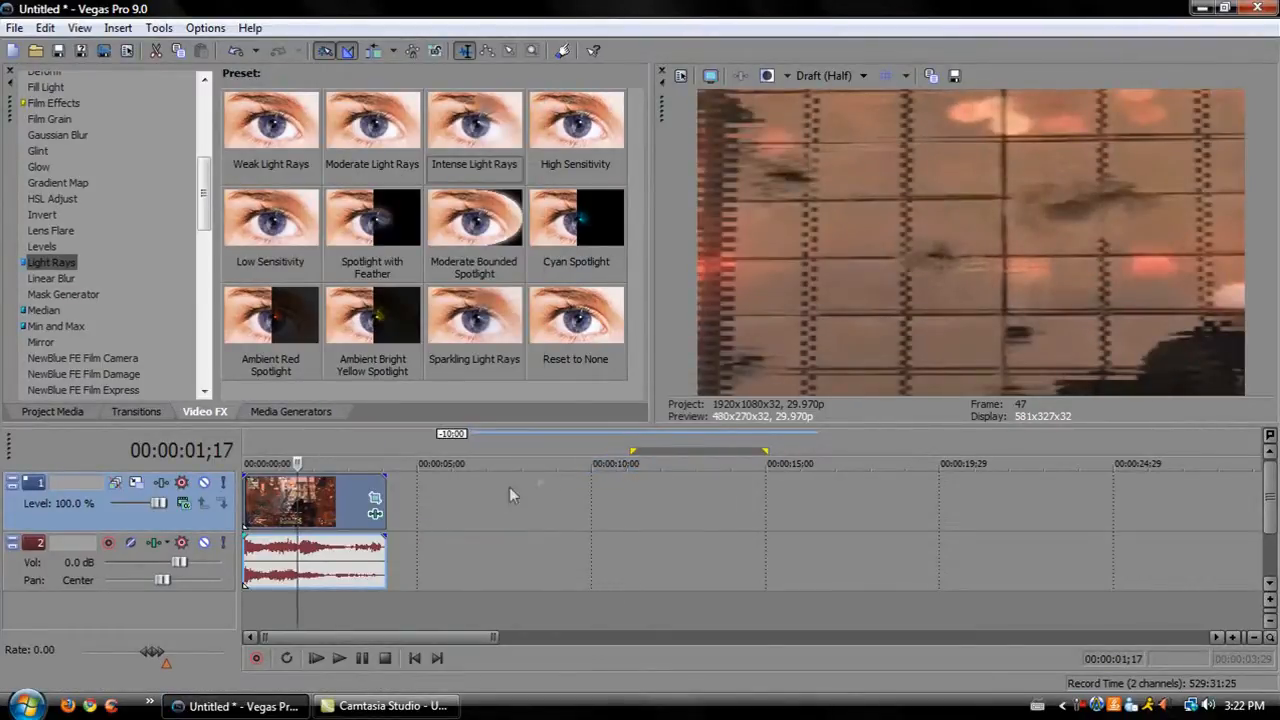
Reposition the clip's Event Pan/Crop frame and close the window.
click(377, 514)
drag(538, 312, 500, 367)
click(816, 127)
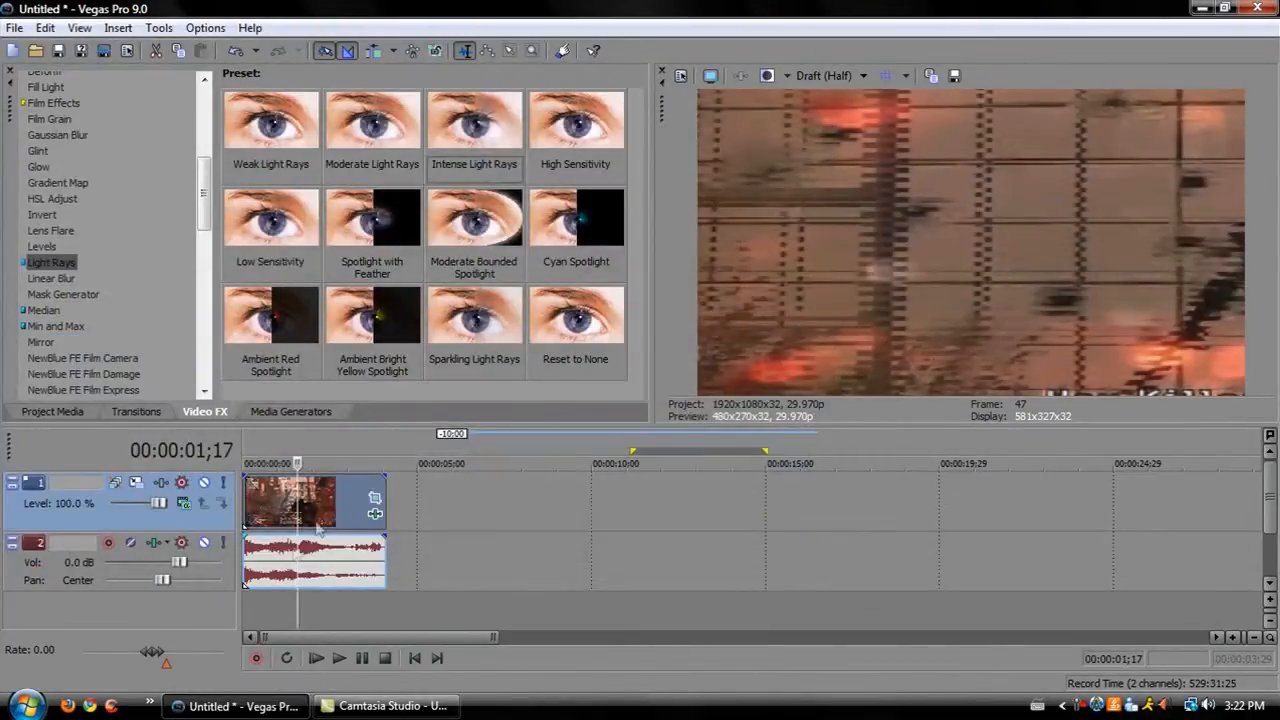
At the clip's start, resize the pan/crop frame to about 914 × 700 and move it to Y center 406.7.
click(253, 508)
click(375, 499)
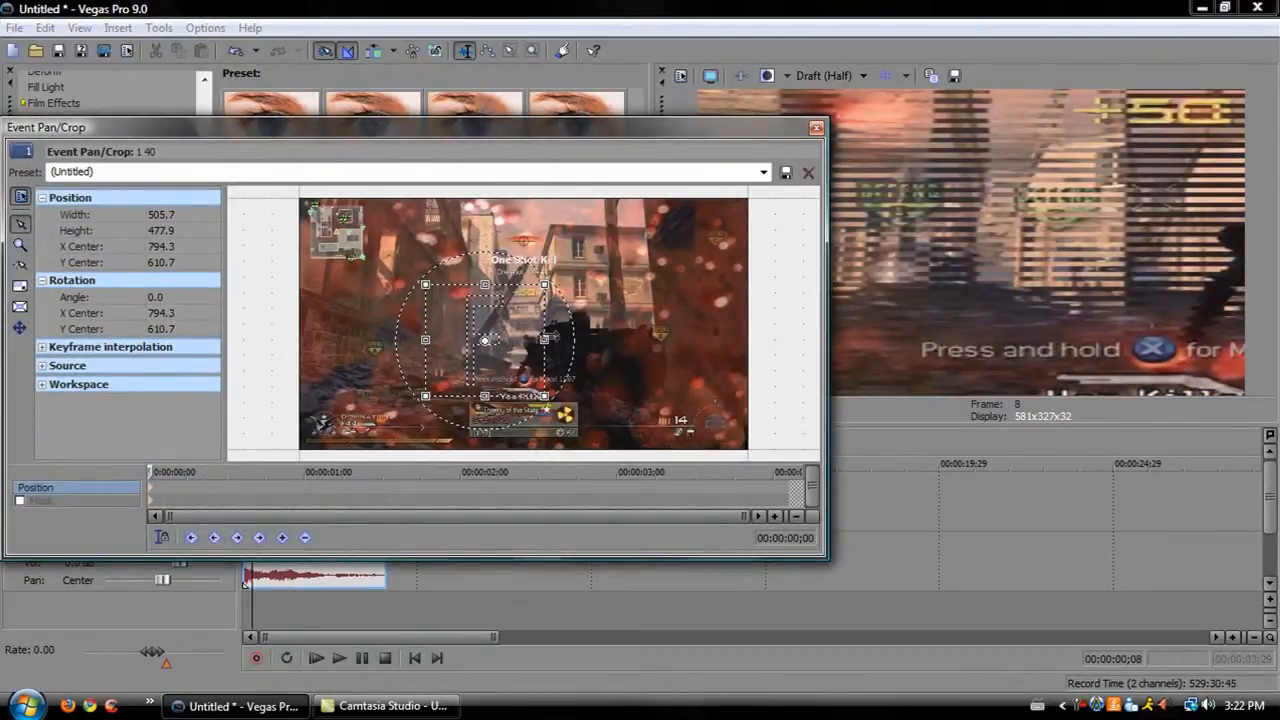
drag(552, 276, 647, 225)
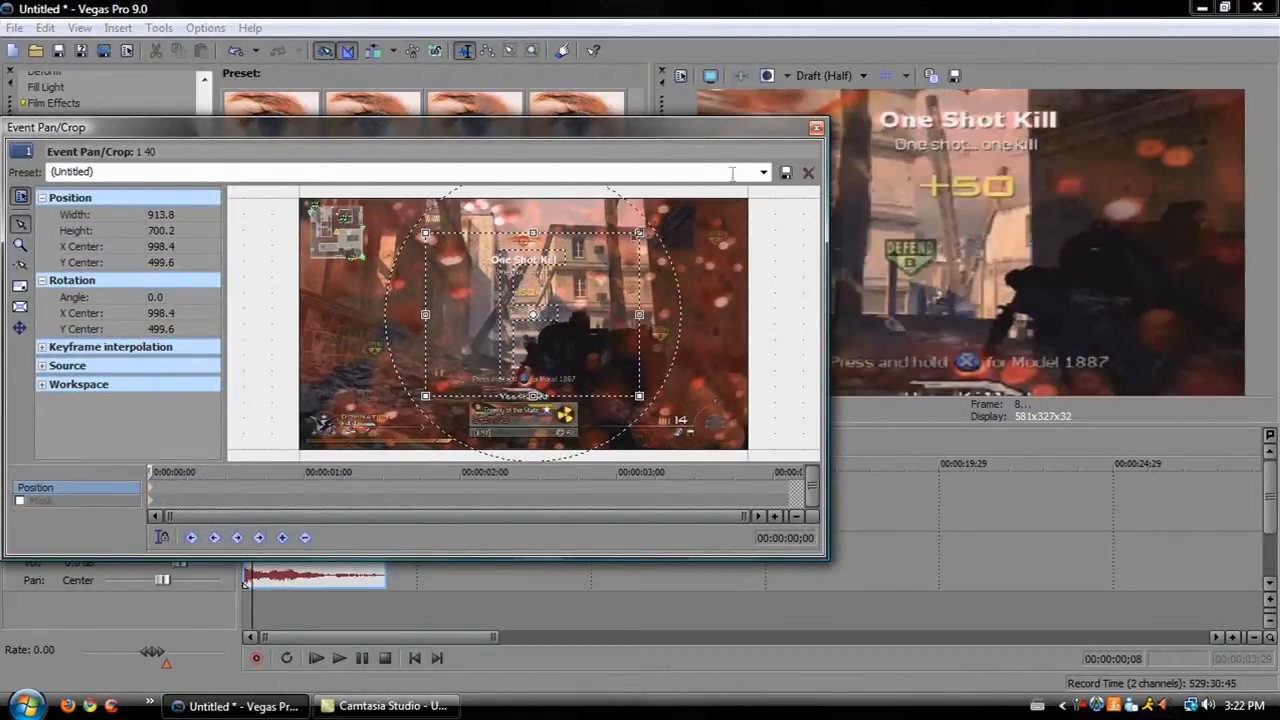
drag(566, 345, 556, 320)
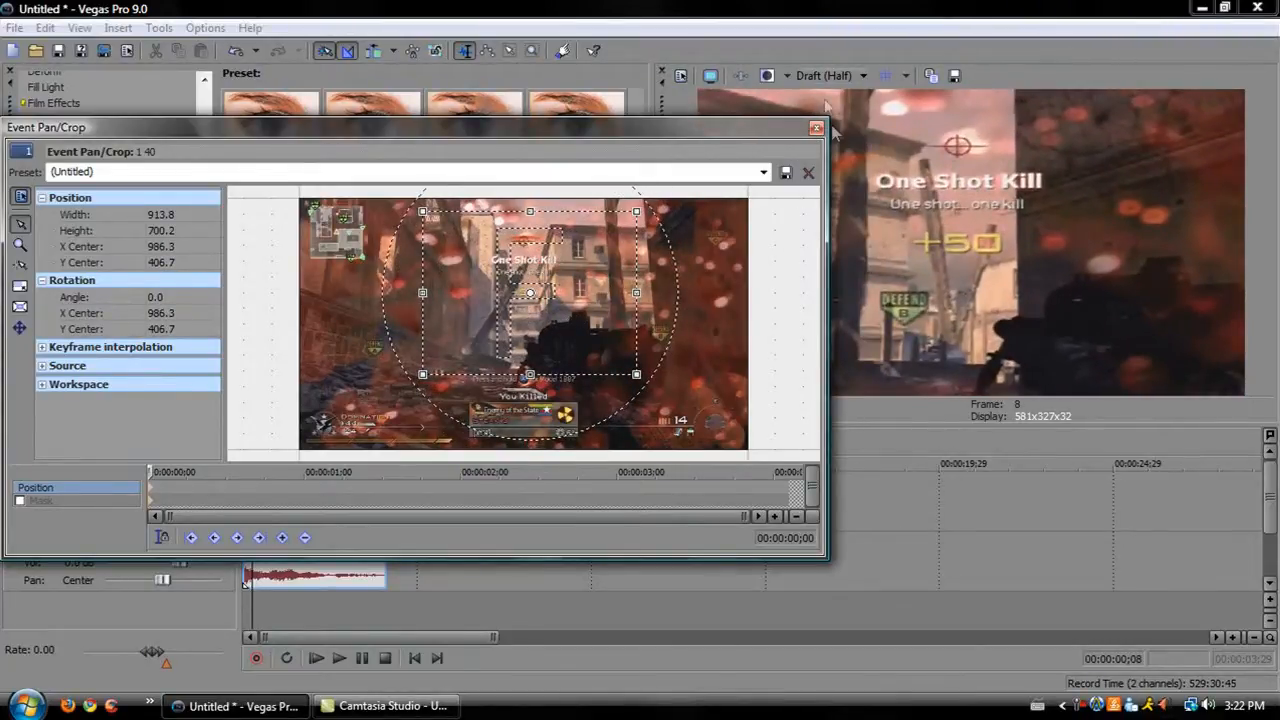
Add a pan/crop keyframe near 00:00:00;23 with the frame widened to about 1383 × 971, then play the result.
drag(151, 471, 267, 471)
drag(423, 374, 313, 437)
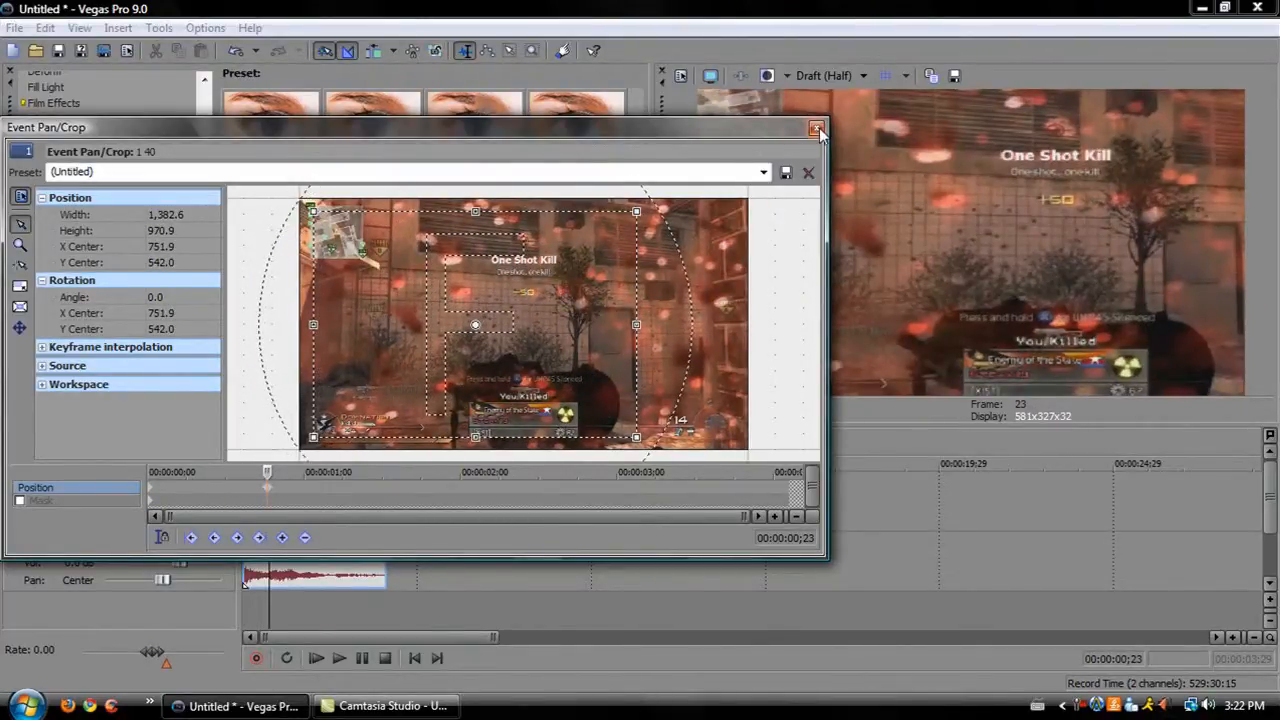
click(816, 127)
click(361, 660)
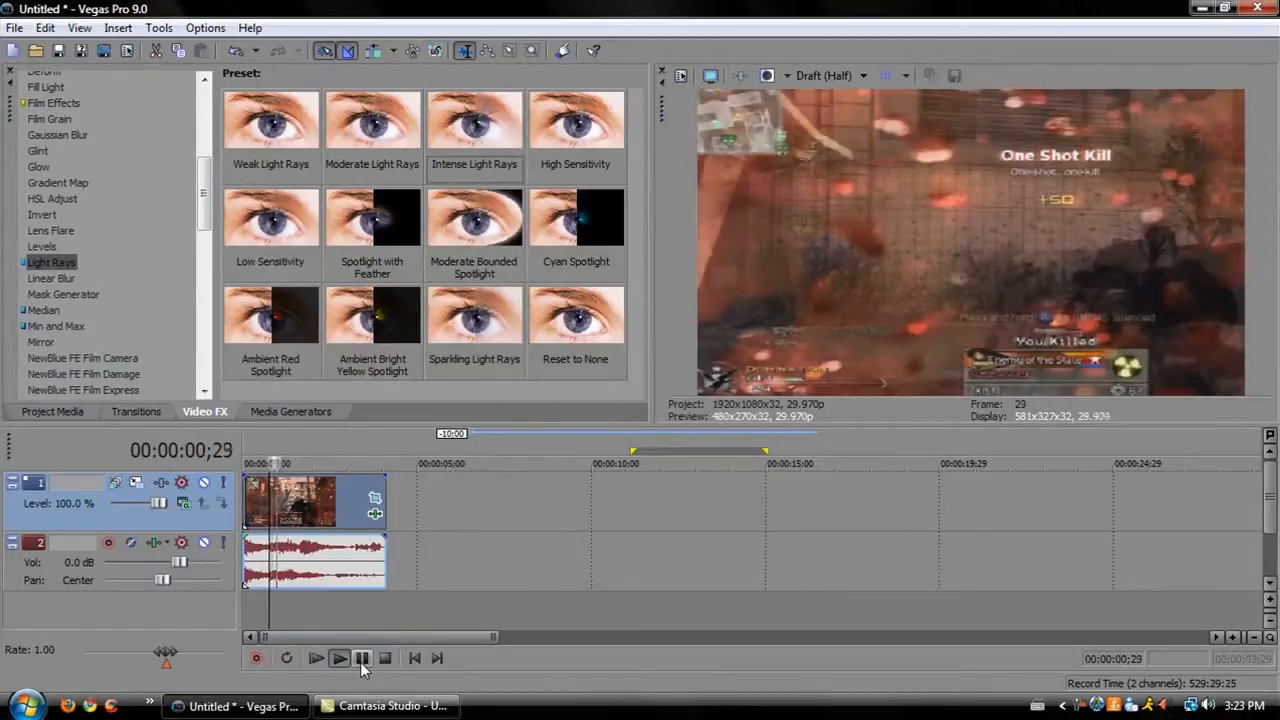
Preview the clip's zoom animation from the start and briefly open its Event Pan/Crop window.
click(361, 662)
click(319, 659)
click(369, 662)
click(264, 512)
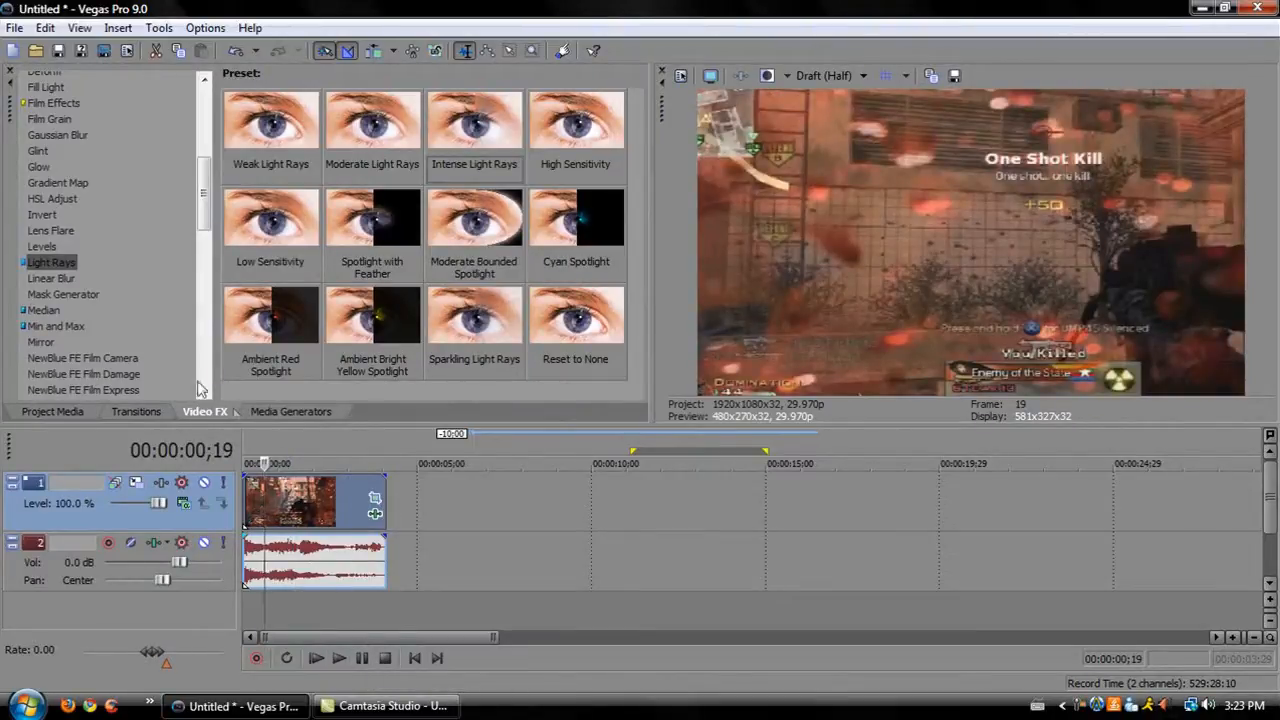
click(376, 505)
click(376, 505)
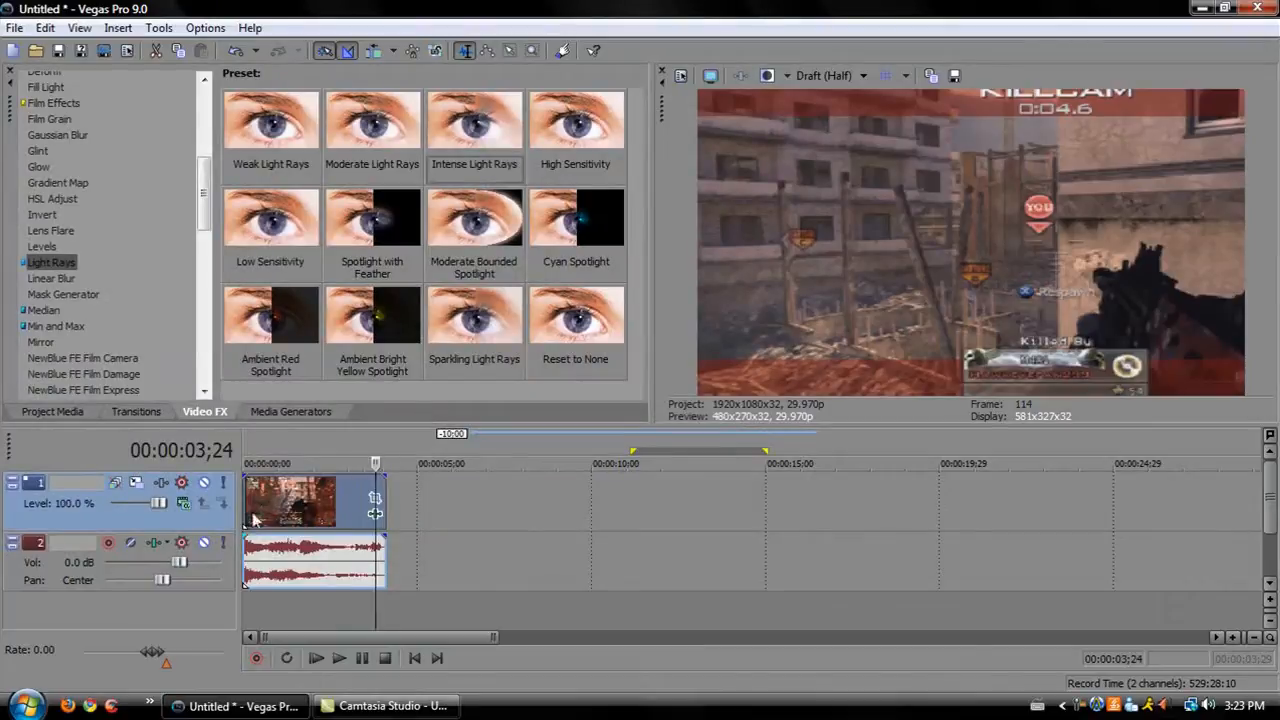
click(272, 505)
click(326, 505)
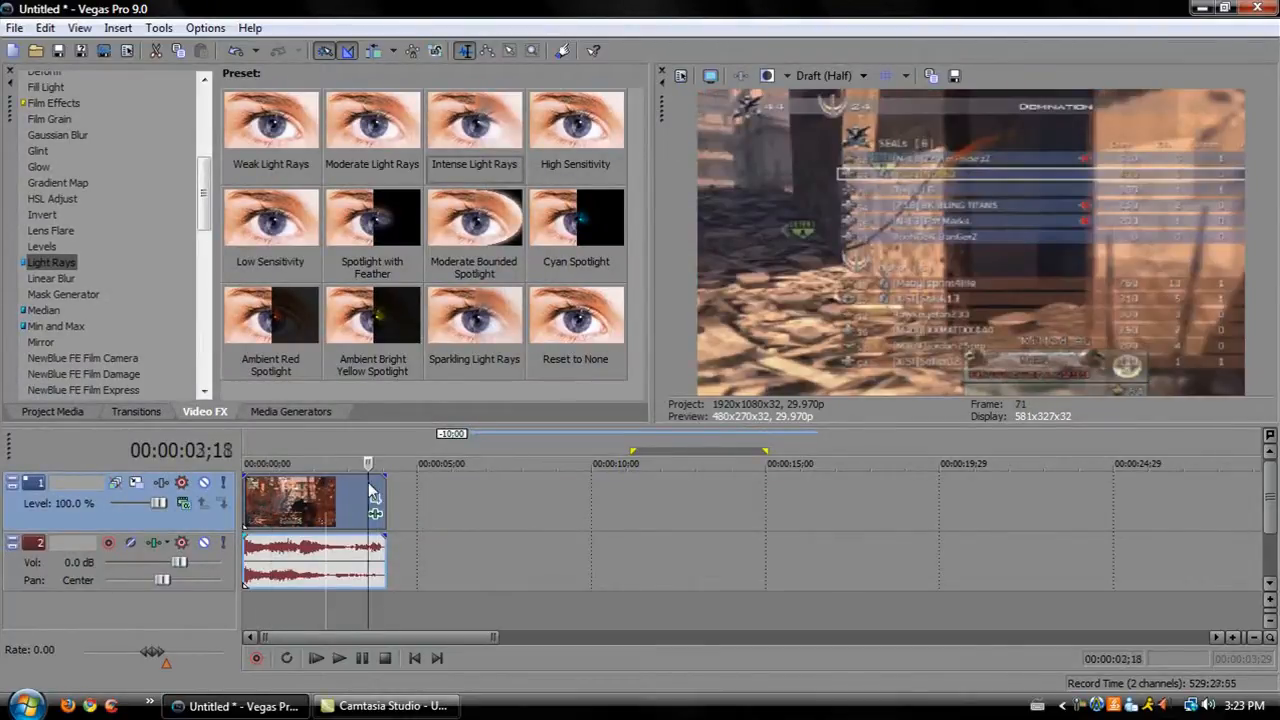
Reopen the clip's Event Pan/Crop window and restore the frame at the current keyframe to full size.
click(370, 505)
click(372, 505)
right_click(457, 382)
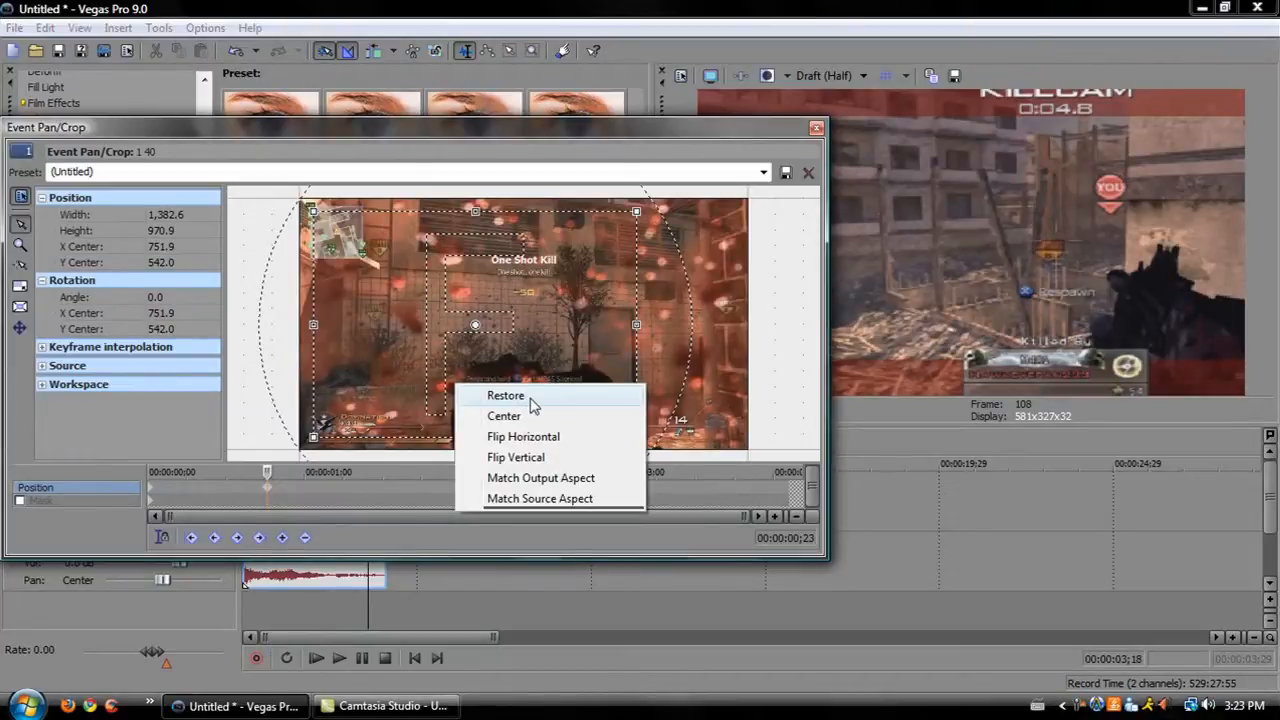
click(530, 403)
right_click(551, 336)
click(600, 372)
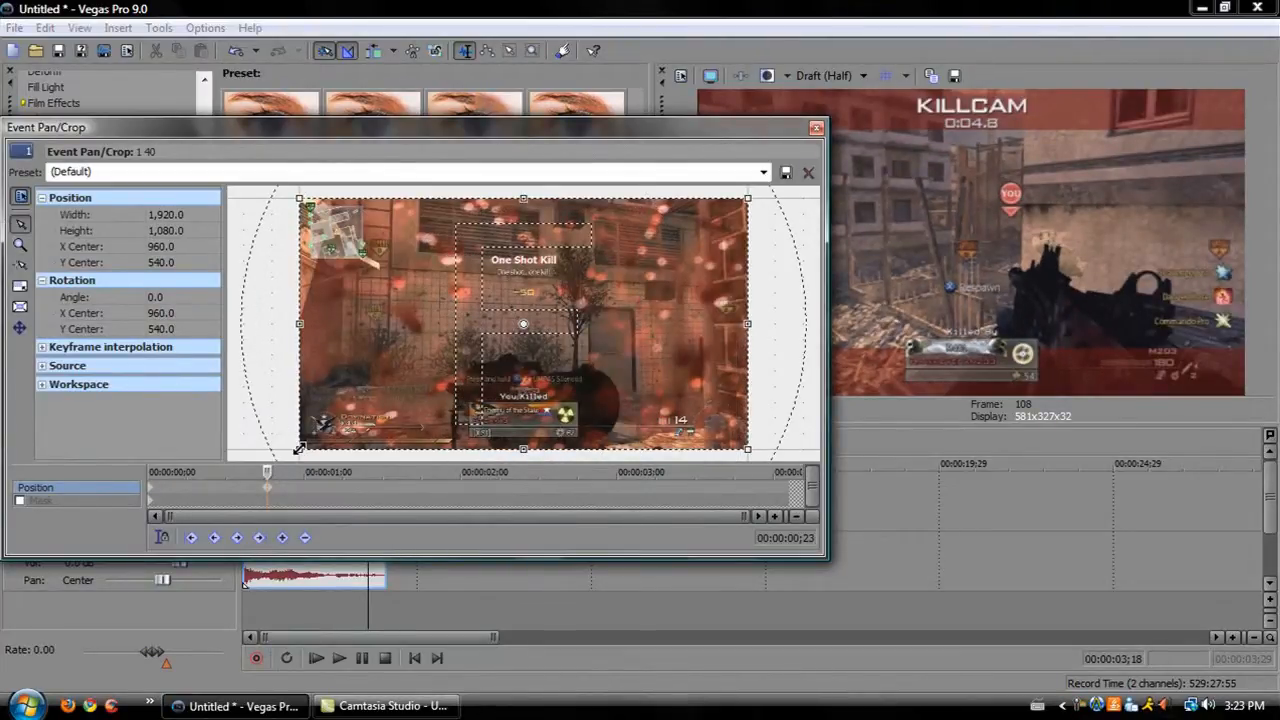
Enable the Mask and delete the Position keyframe at 00:00:00;23.
click(19, 500)
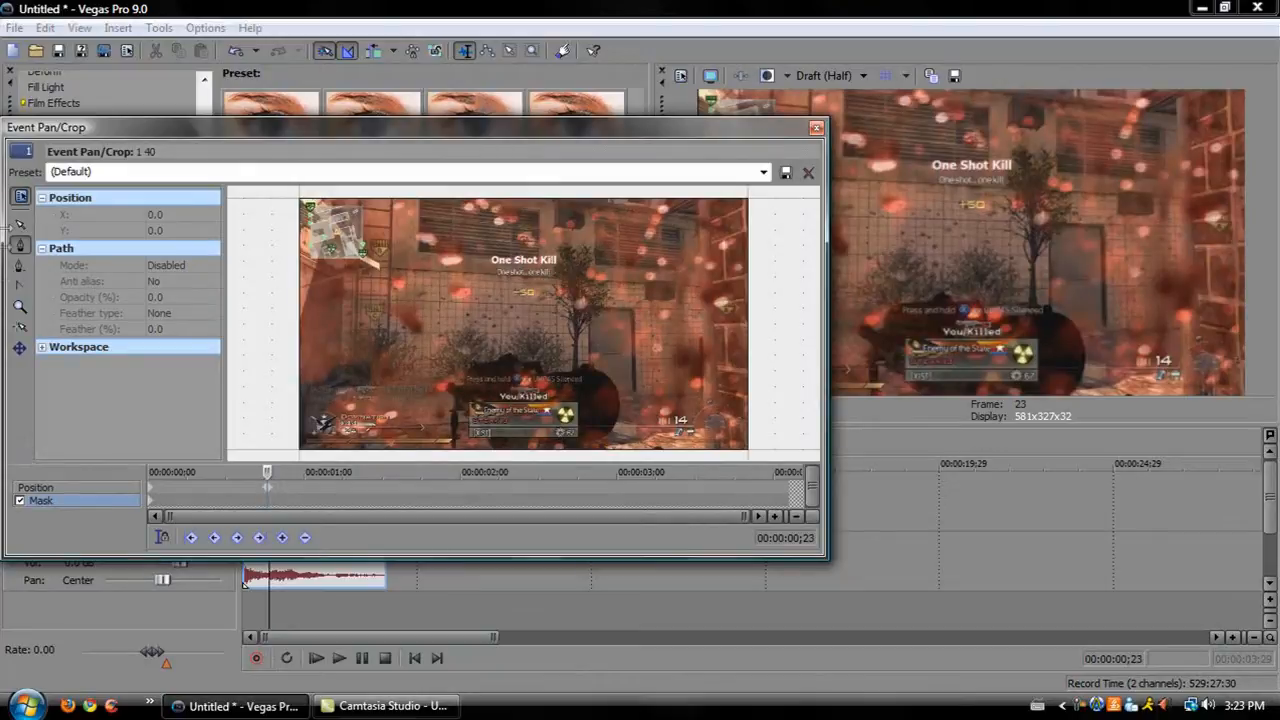
click(20, 502)
click(267, 489)
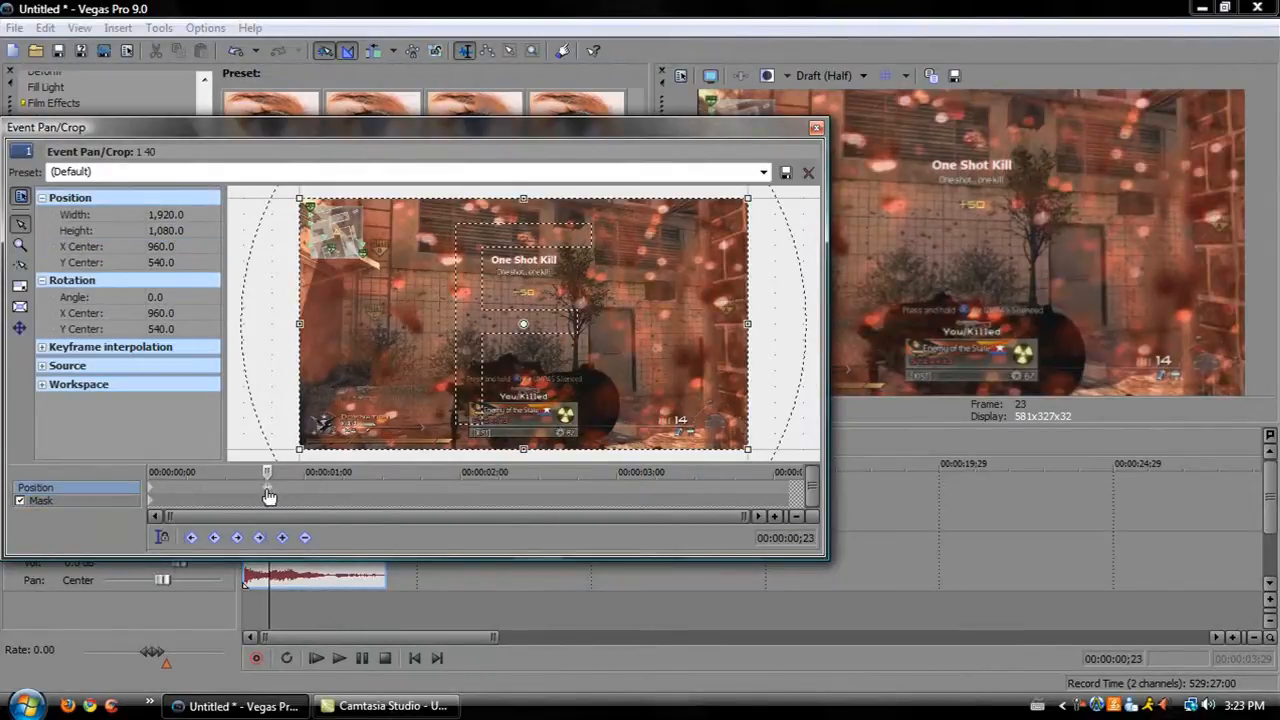
key(Delete)
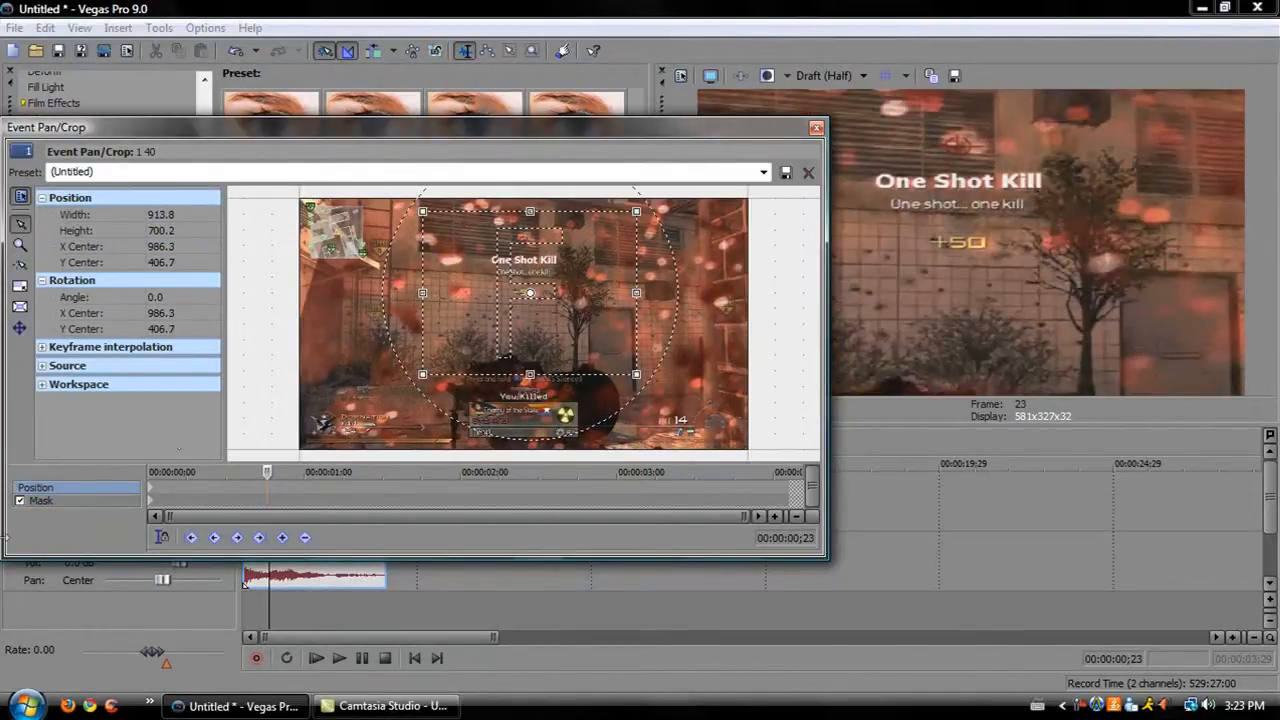
Draw a mask path around the score text beneath "One Shot Kill".
click(45, 501)
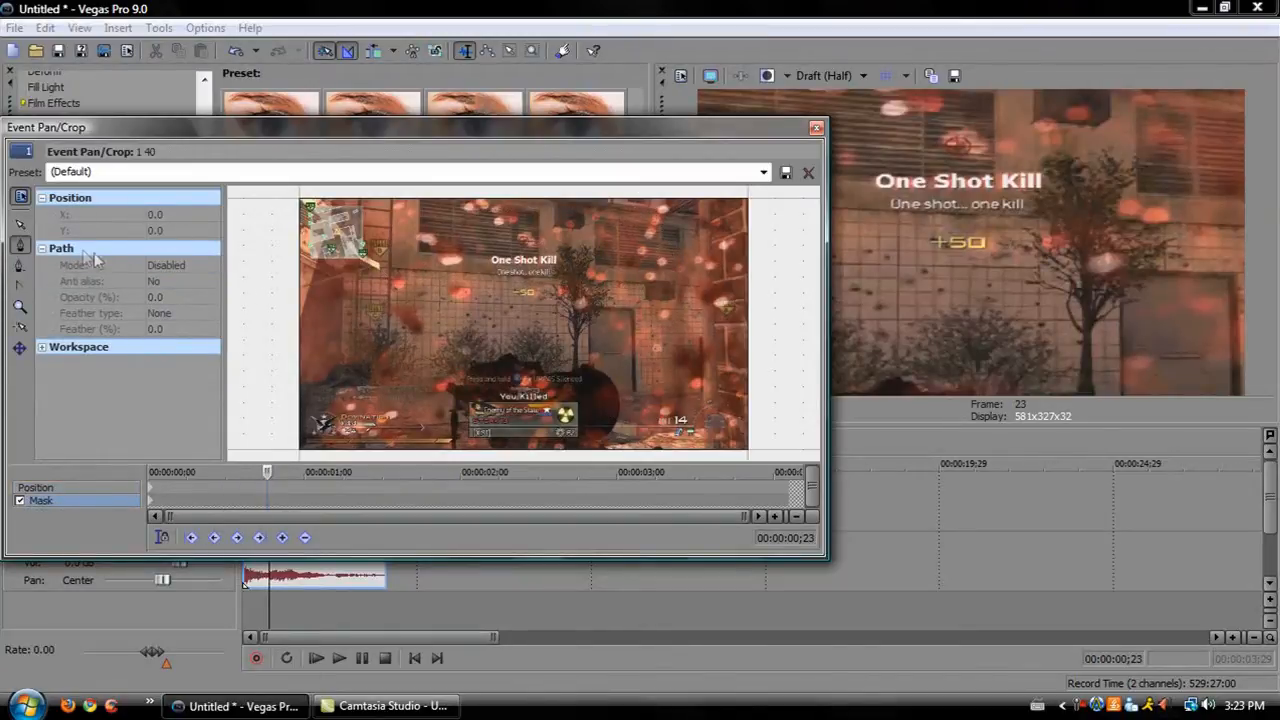
click(531, 311)
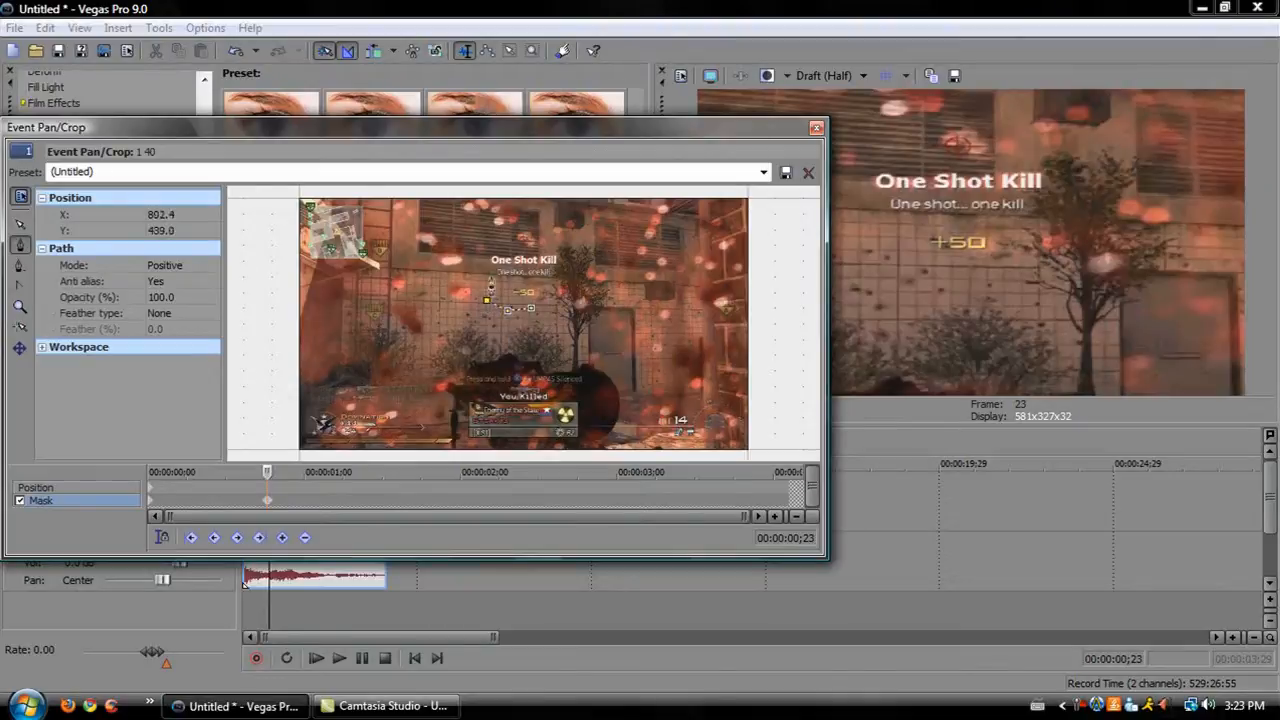
click(570, 264)
click(531, 309)
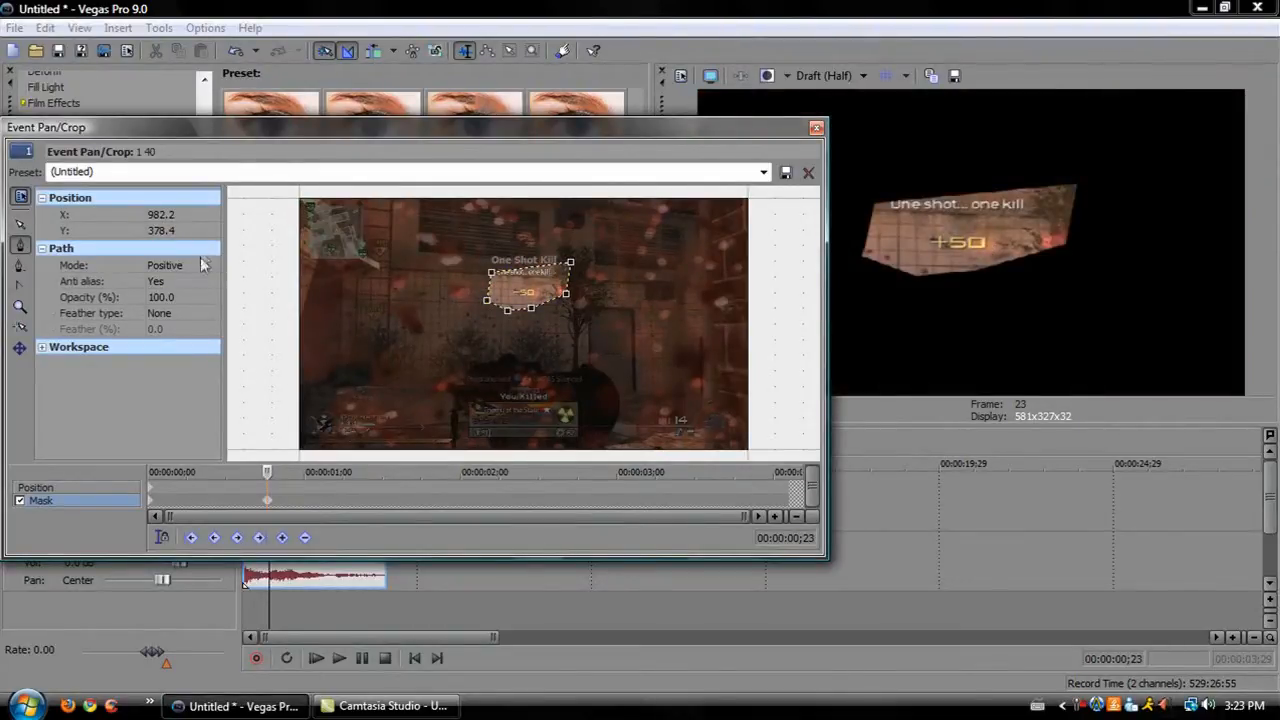
Set the mask mode to Negative, feather type to In and feather to 4.0%.
click(170, 265)
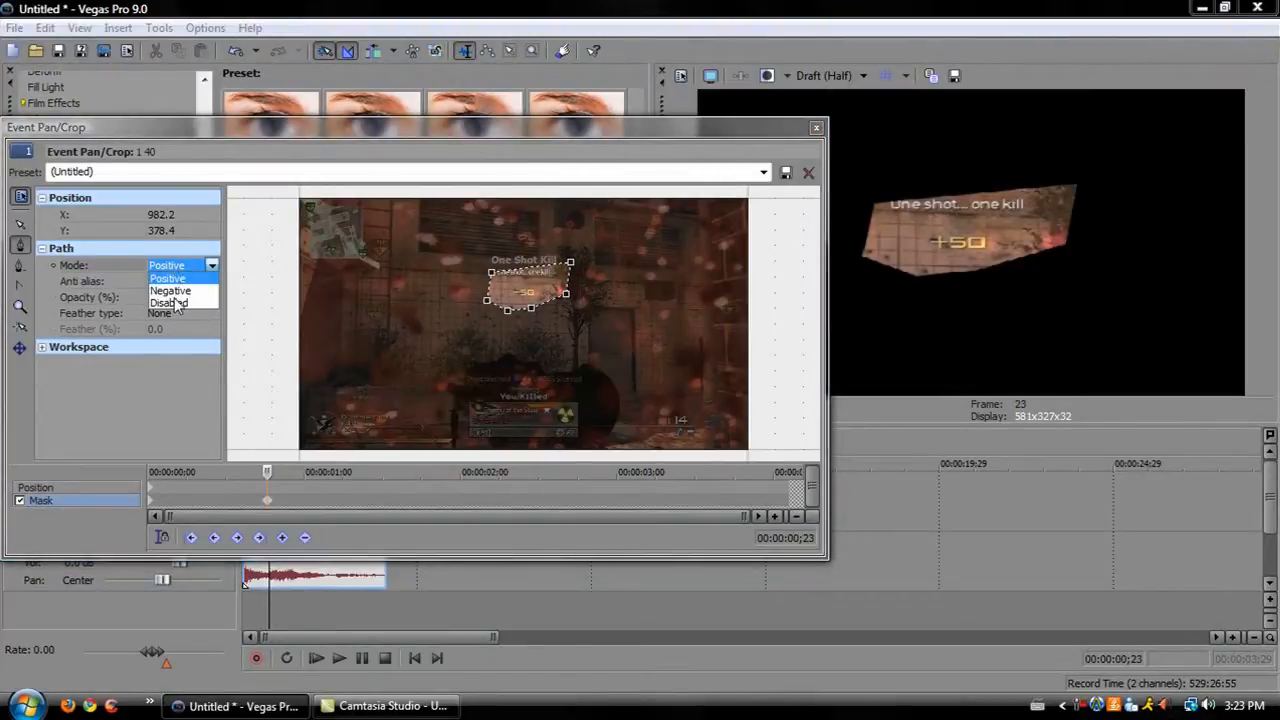
click(182, 291)
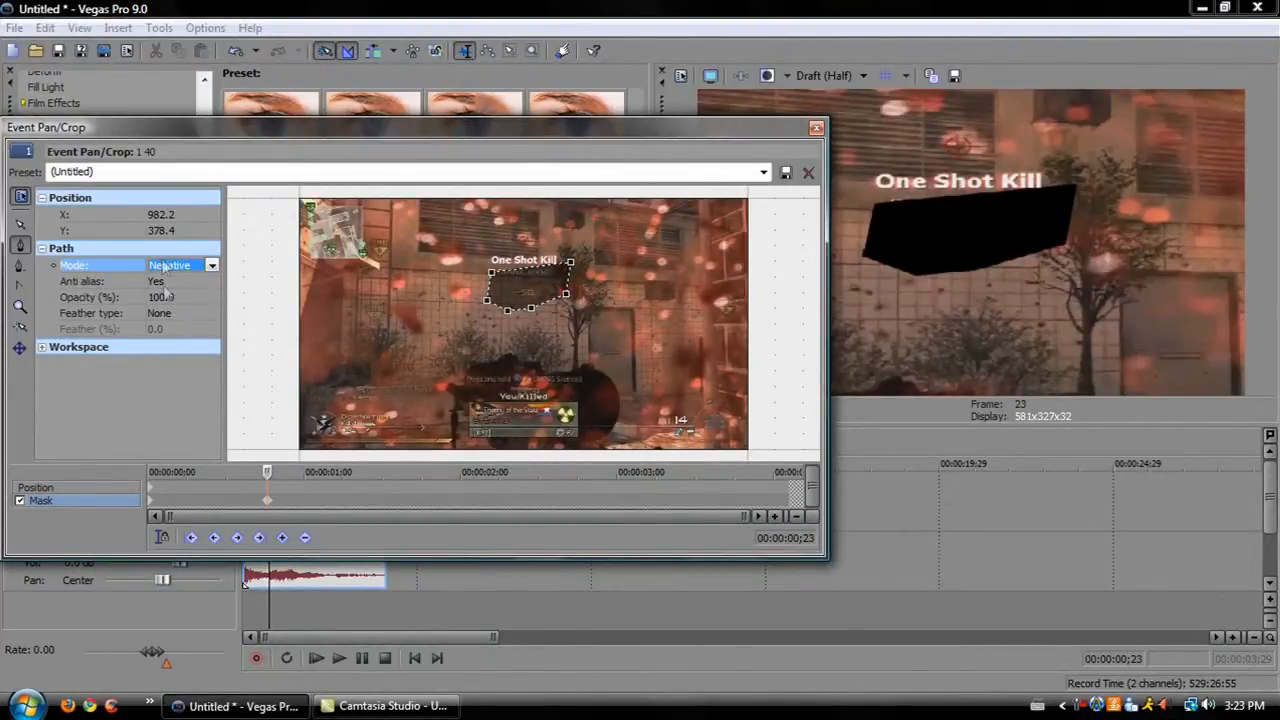
click(161, 314)
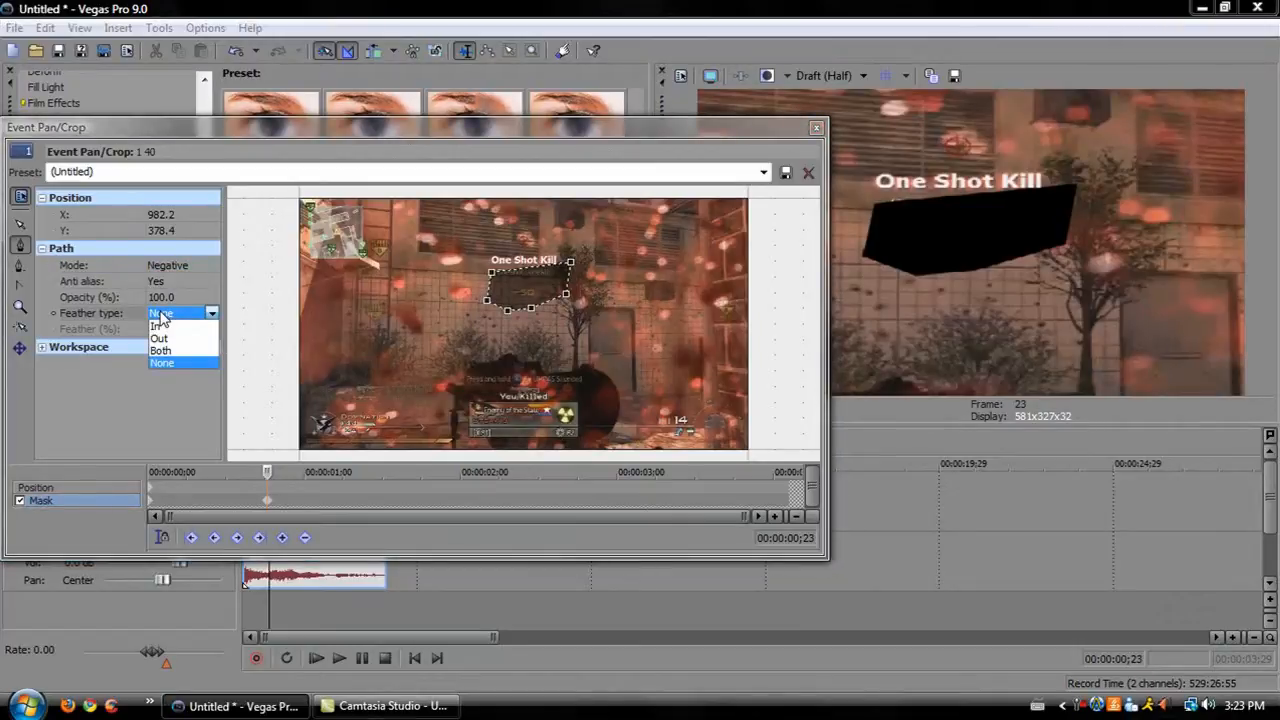
click(157, 326)
click(166, 329)
click(200, 325)
click(200, 325)
click(200, 325)
click(200, 325)
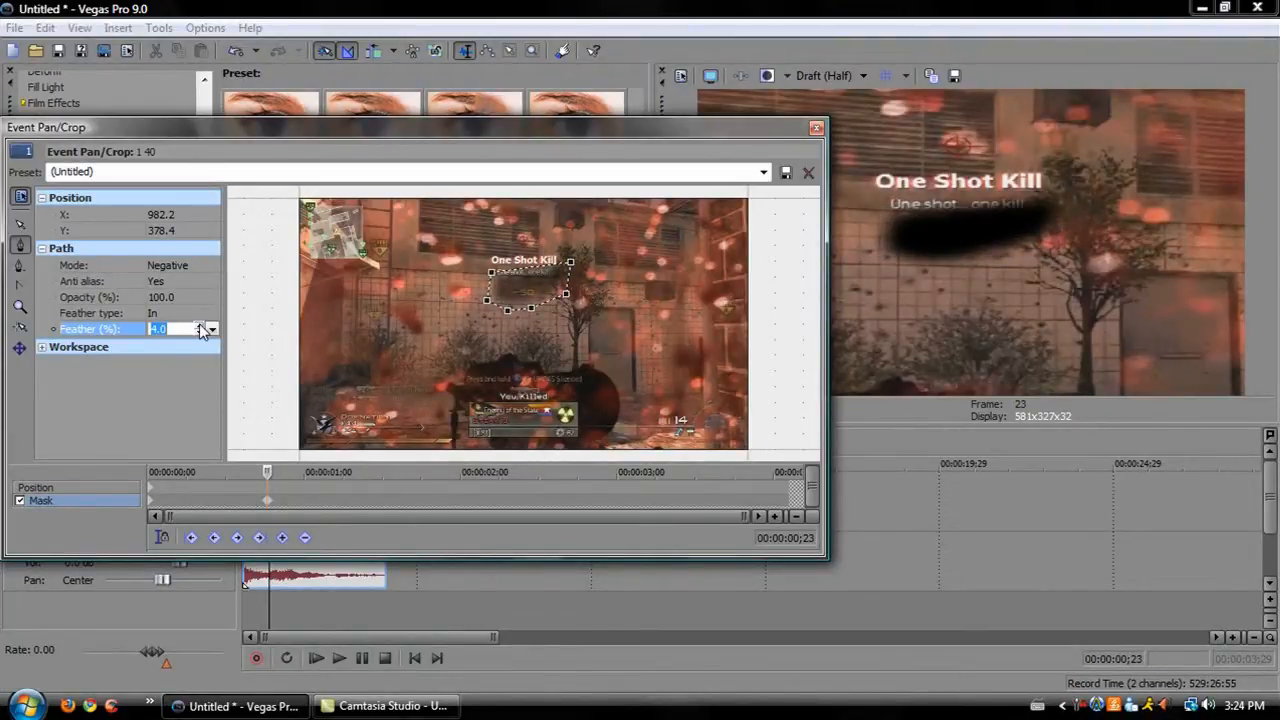
Change the mask's feather type to Both and close the Event Pan/Crop window.
click(155, 313)
click(160, 344)
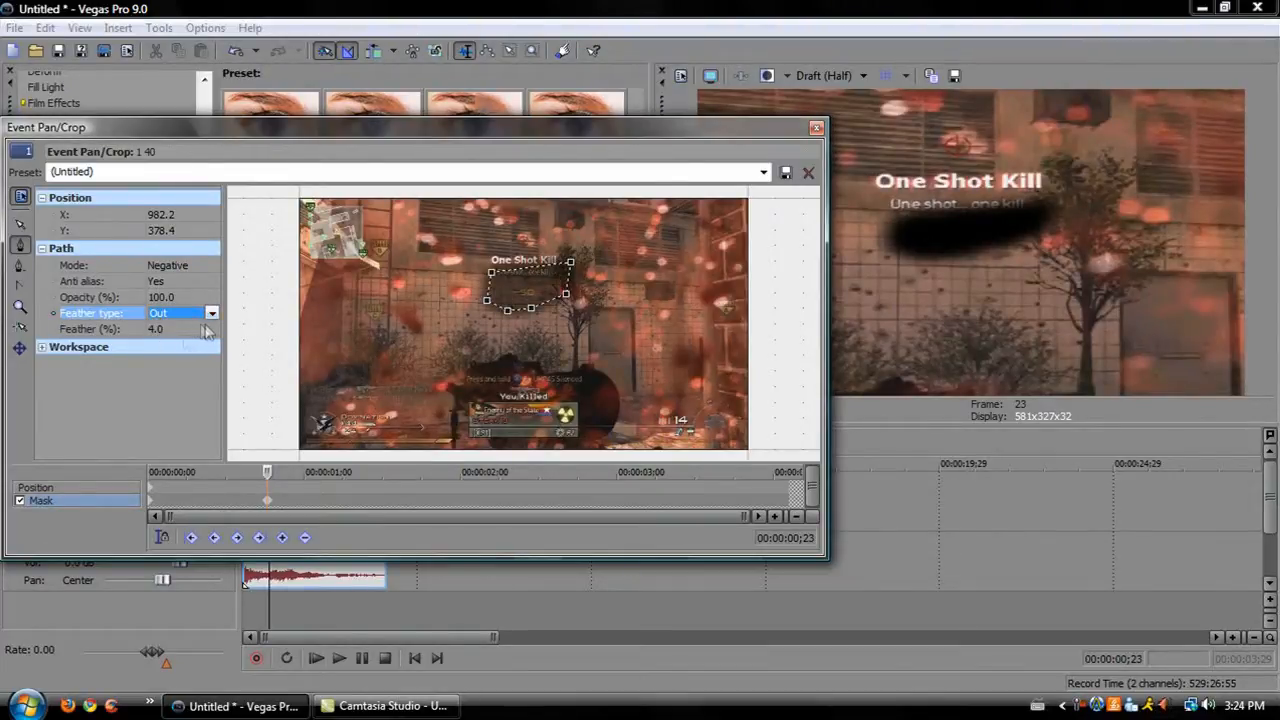
click(170, 329)
click(168, 314)
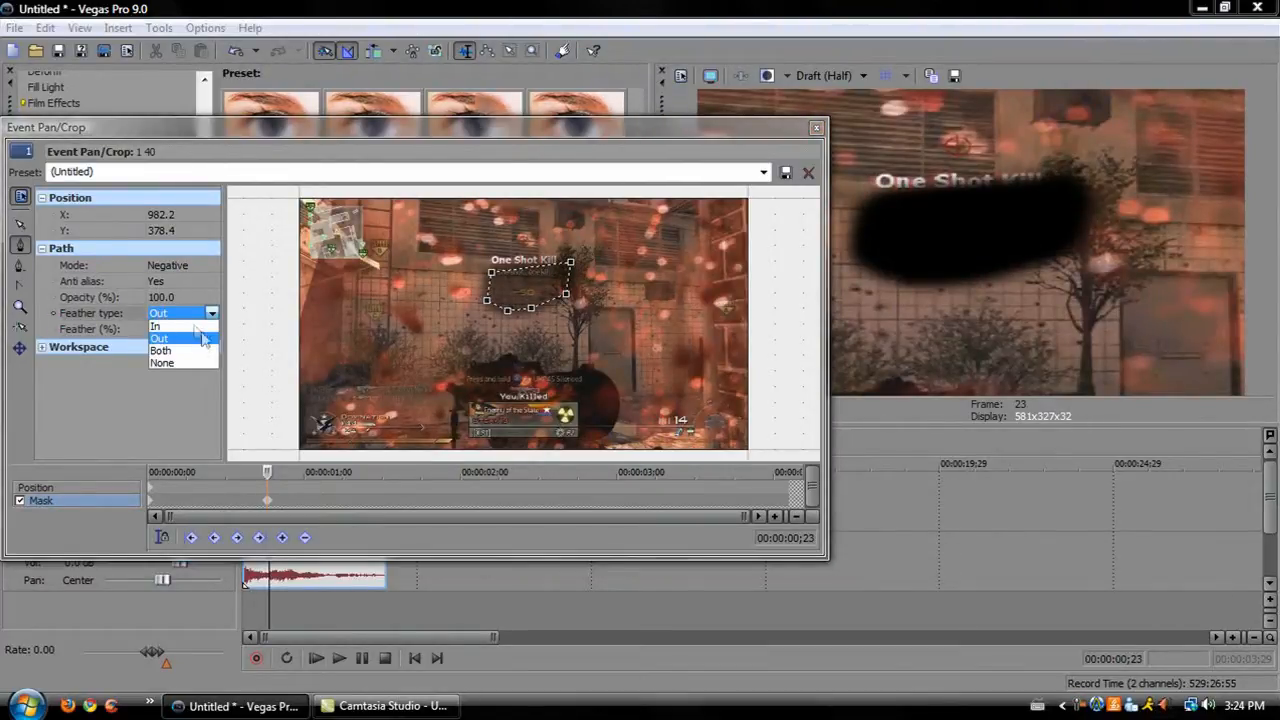
click(157, 350)
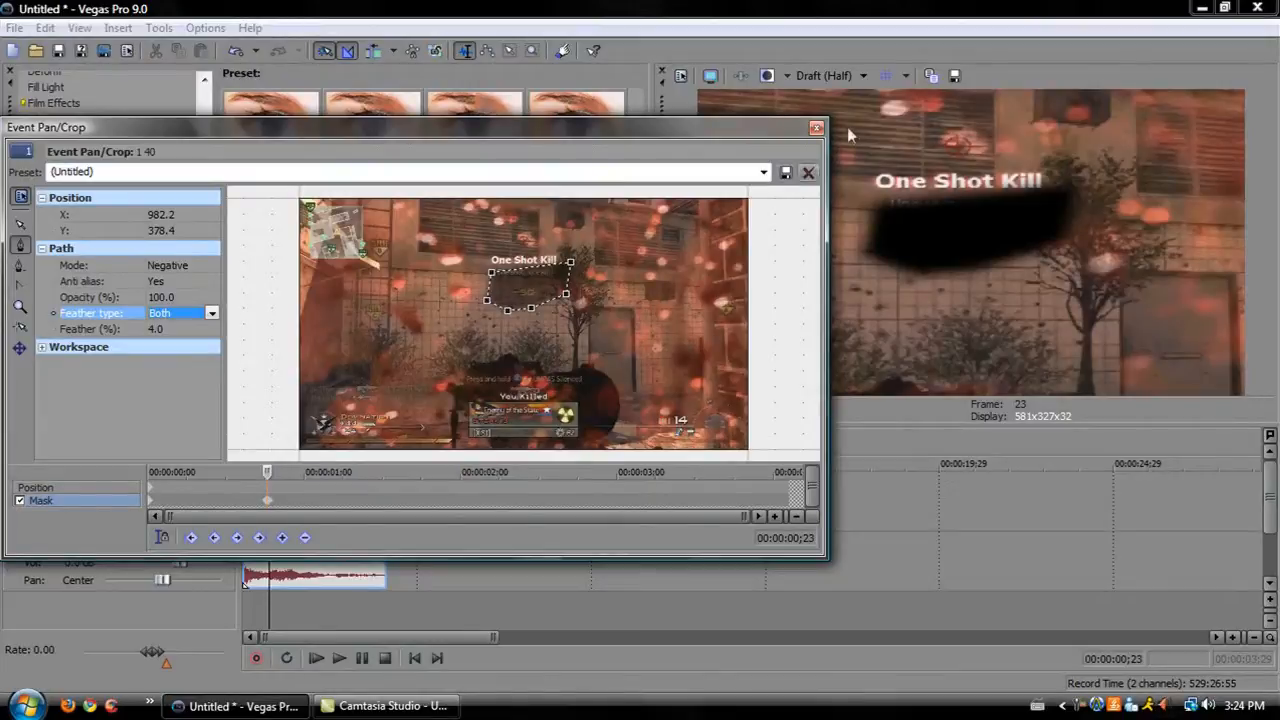
click(816, 129)
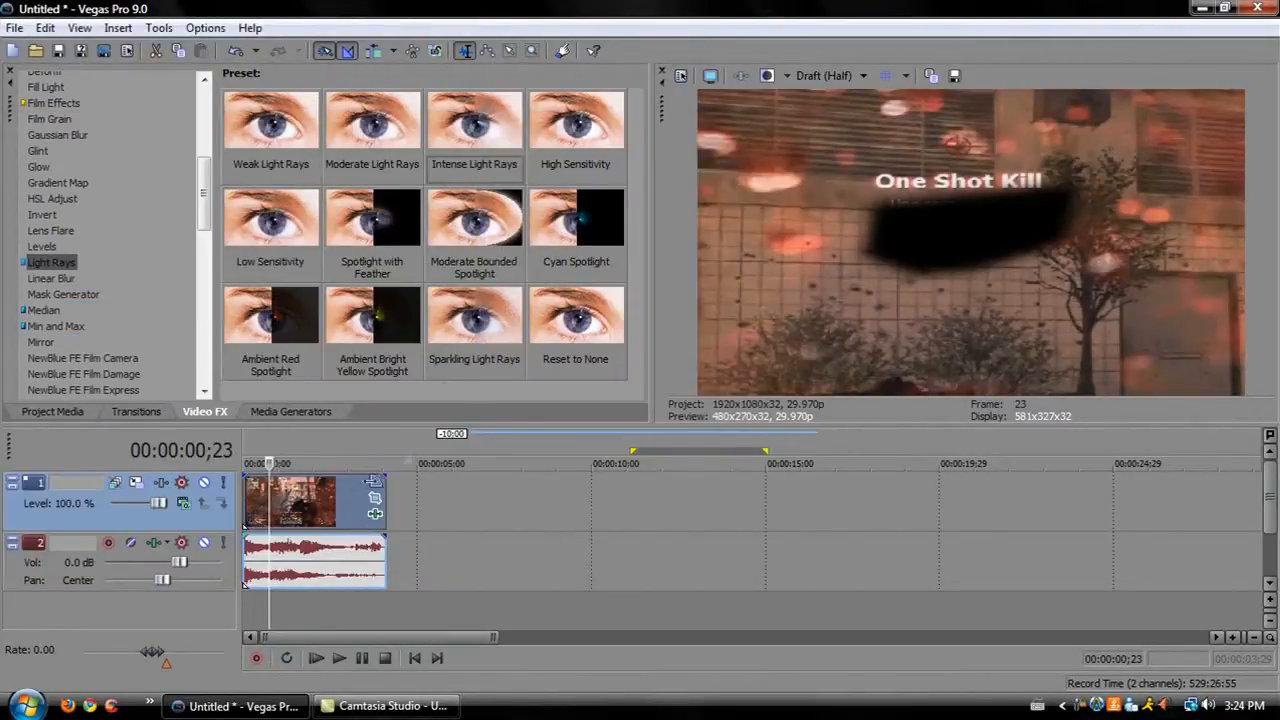
Insert a new video track and add a Red solid color media generator event to it.
right_click(422, 521)
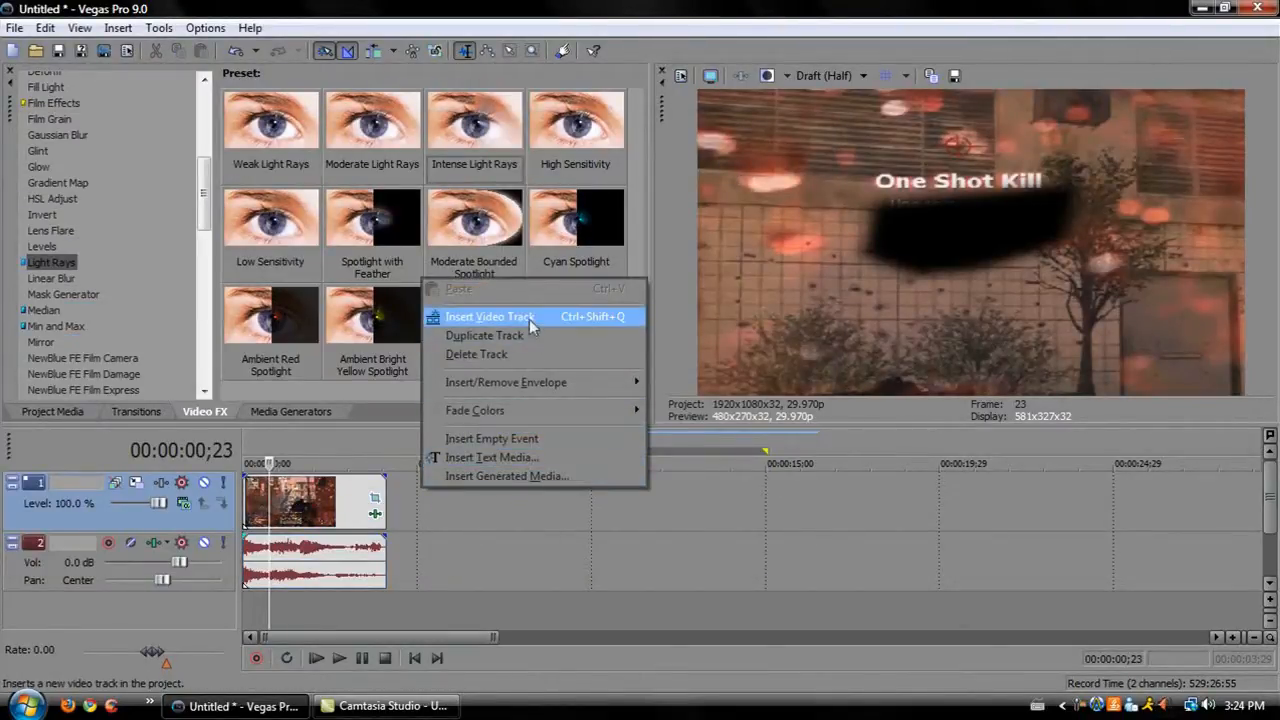
click(515, 290)
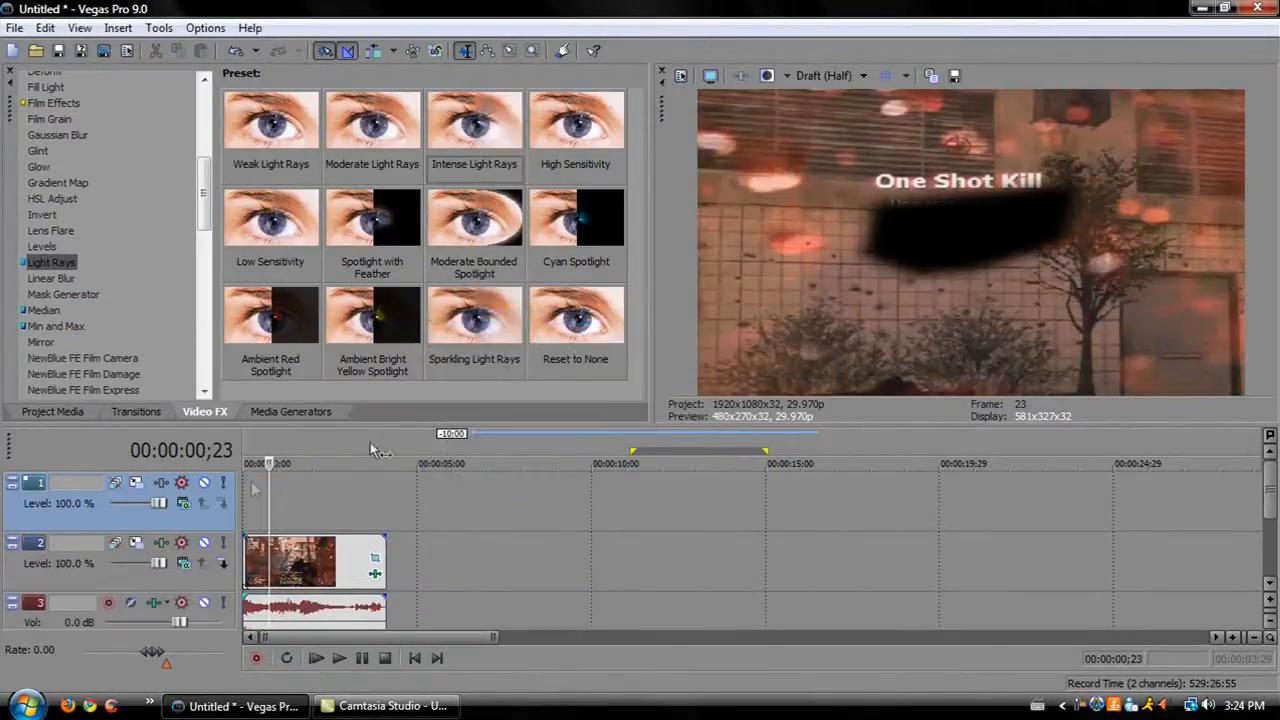
click(284, 411)
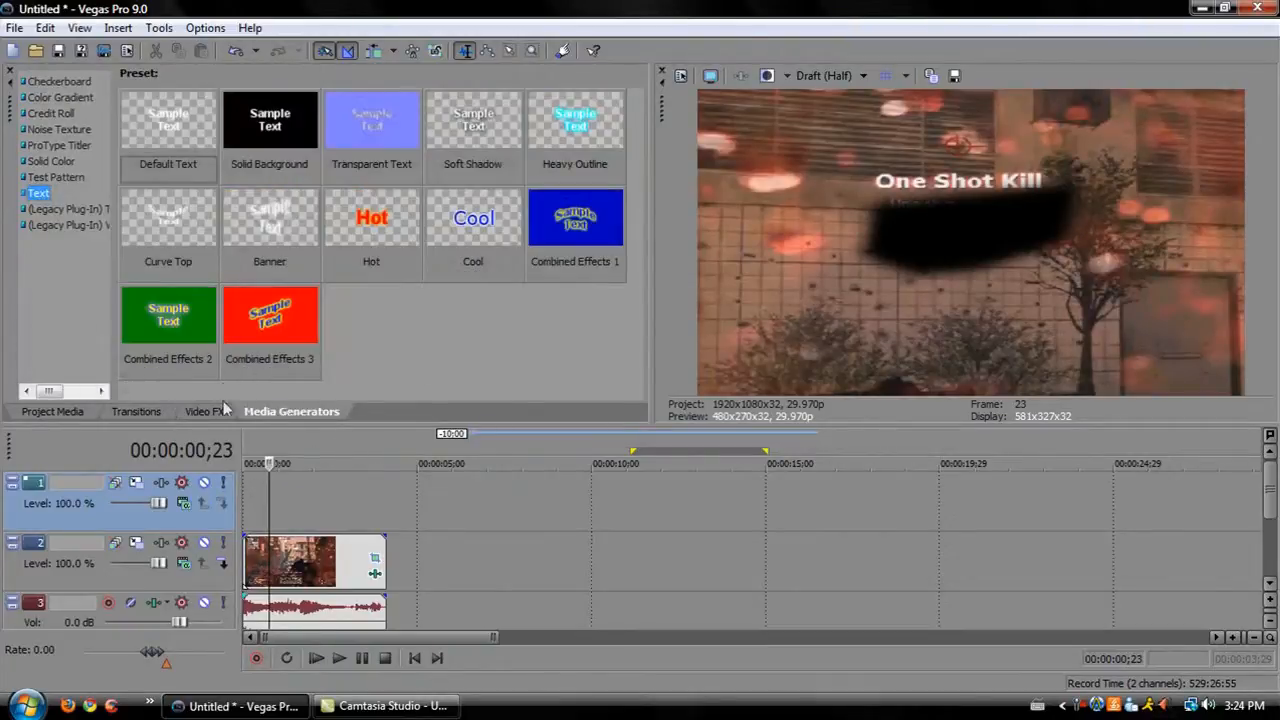
click(46, 114)
click(50, 129)
click(50, 161)
drag(370, 135, 250, 505)
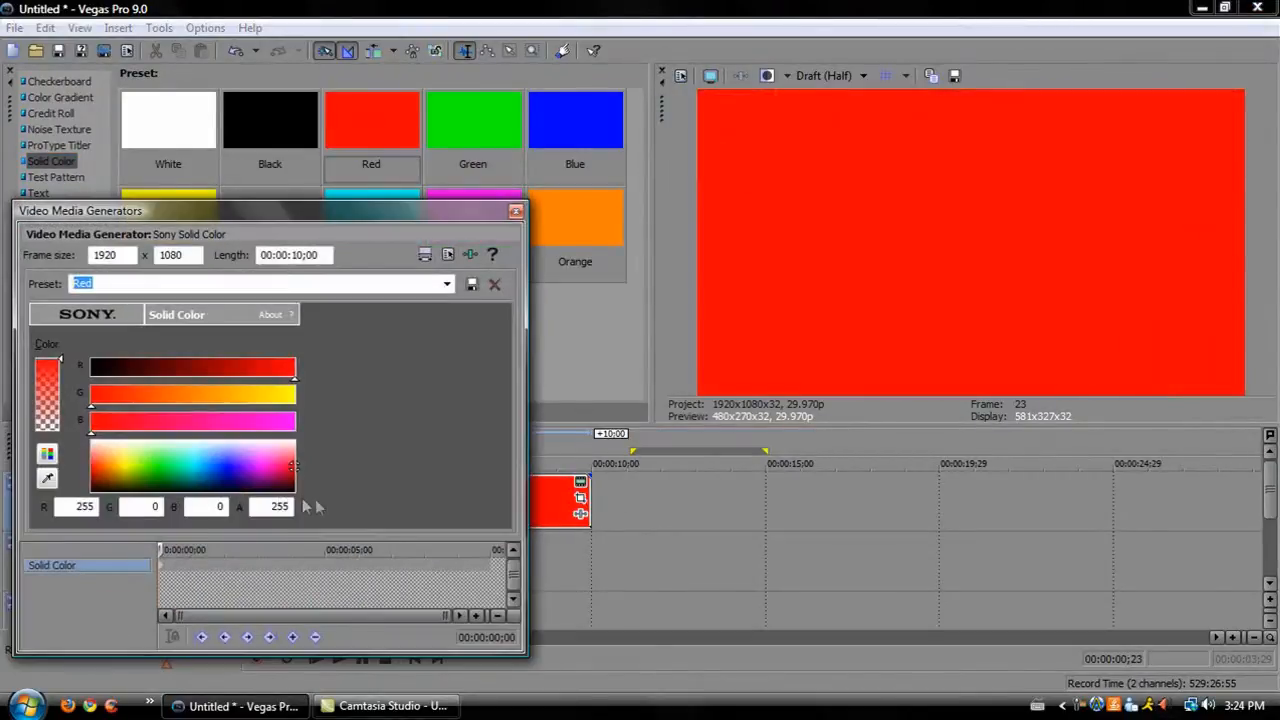
click(517, 213)
click(306, 565)
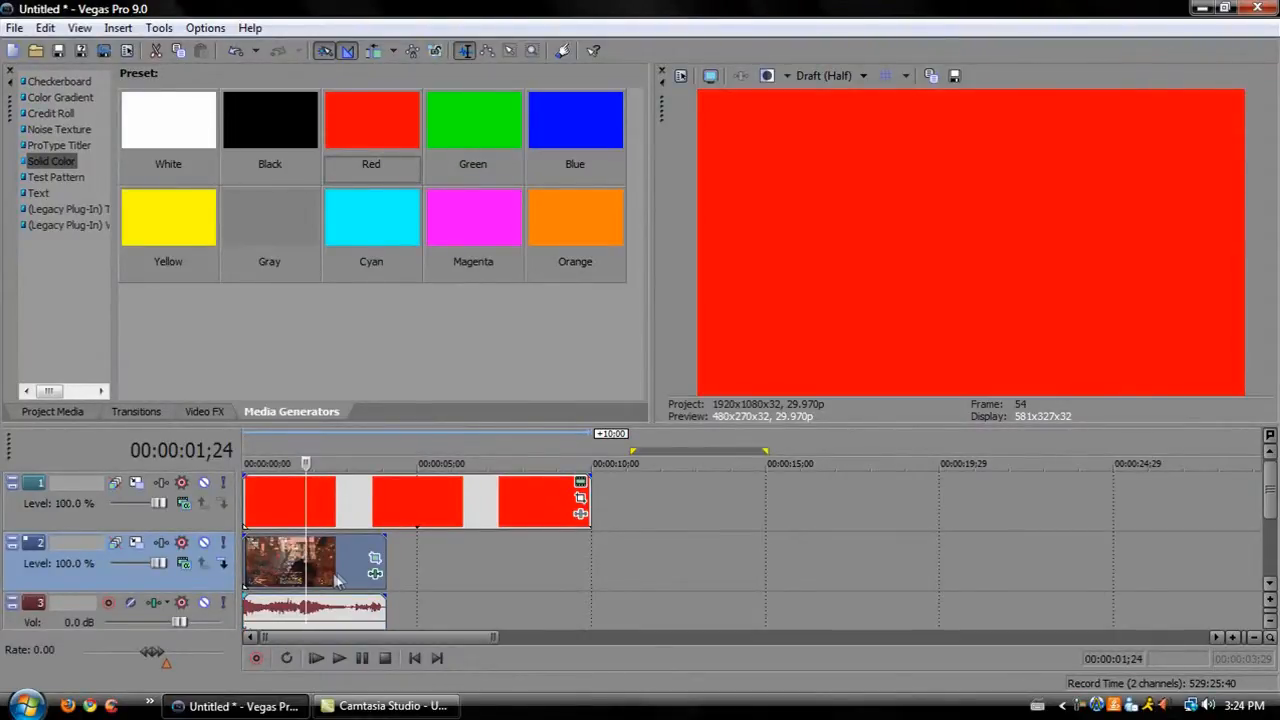
Move the gameplay clip to the top track at the timeline start, above the red solid color.
drag(350, 568, 677, 498)
drag(414, 498, 374, 564)
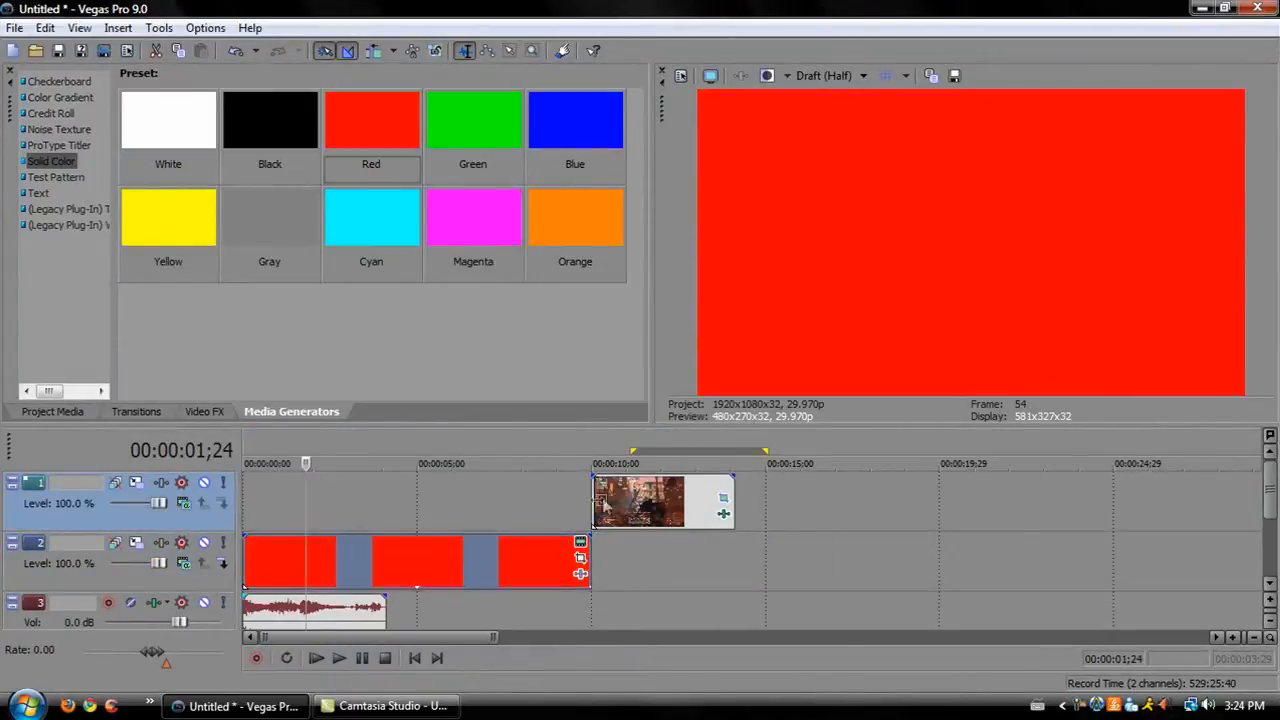
drag(612, 491, 260, 494)
click(312, 501)
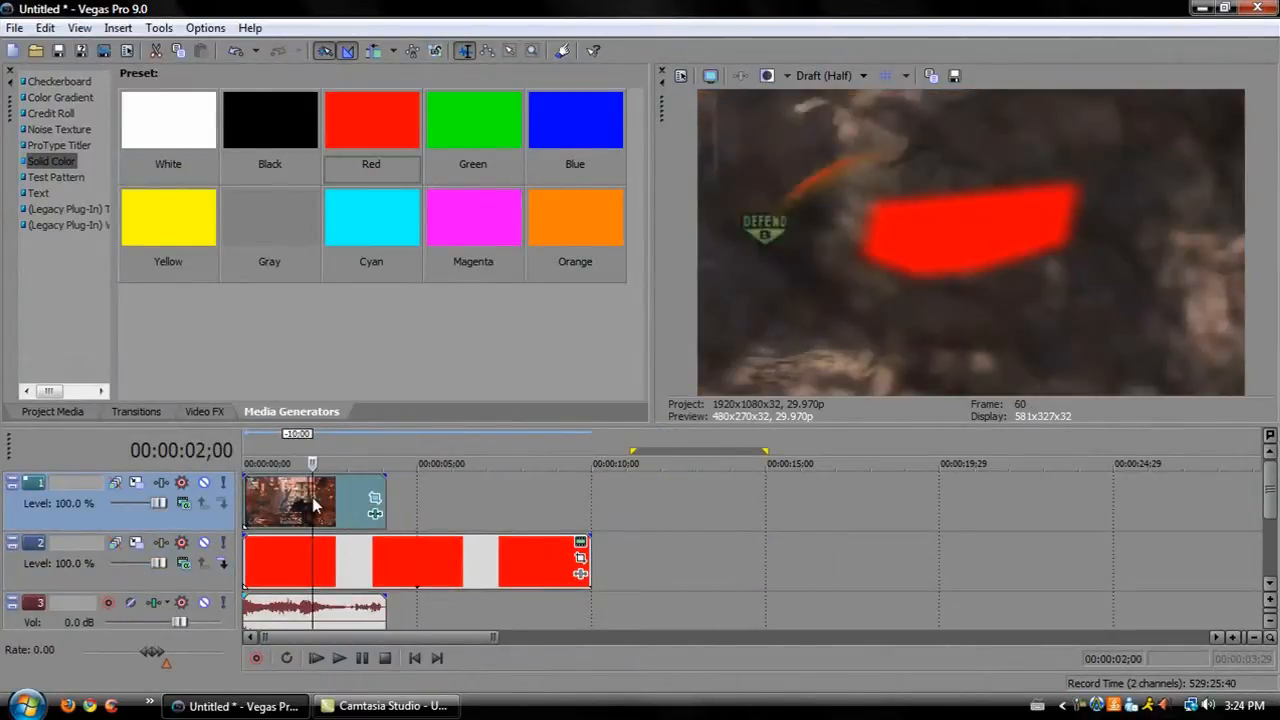
Preview the masked clip over the red overlay and browse the Video FX plug-in list.
click(328, 503)
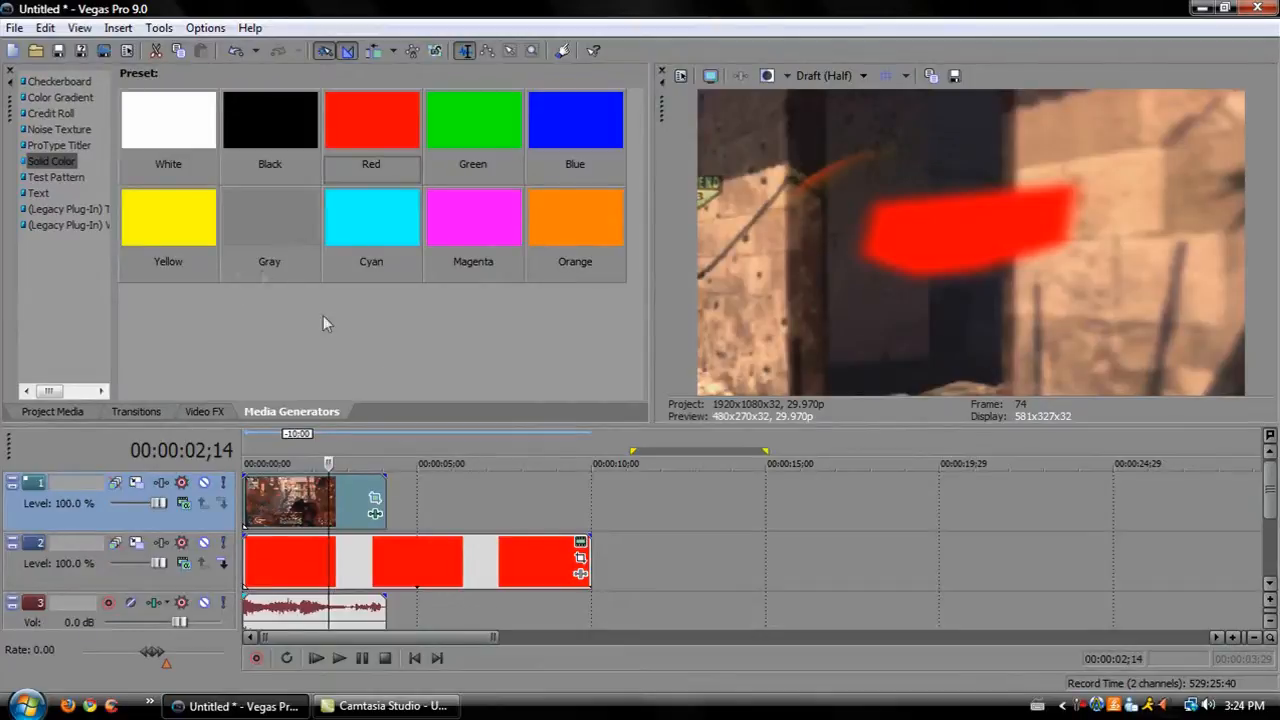
click(300, 508)
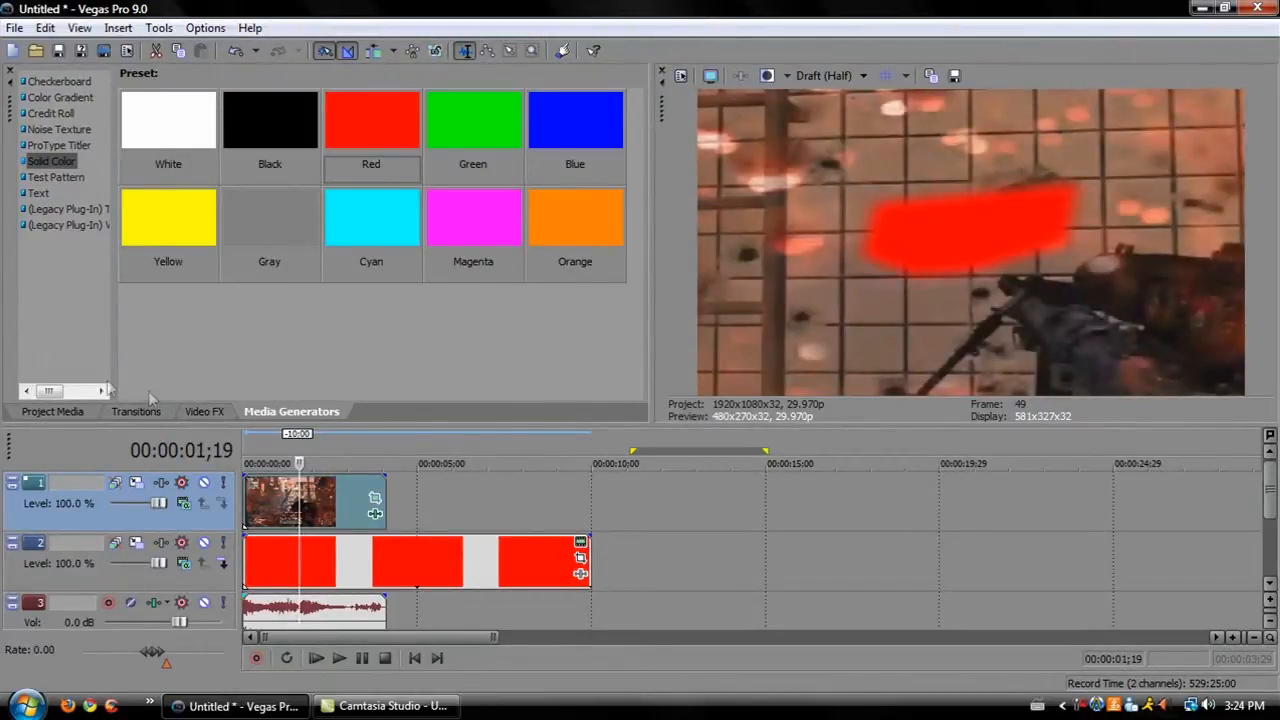
click(206, 410)
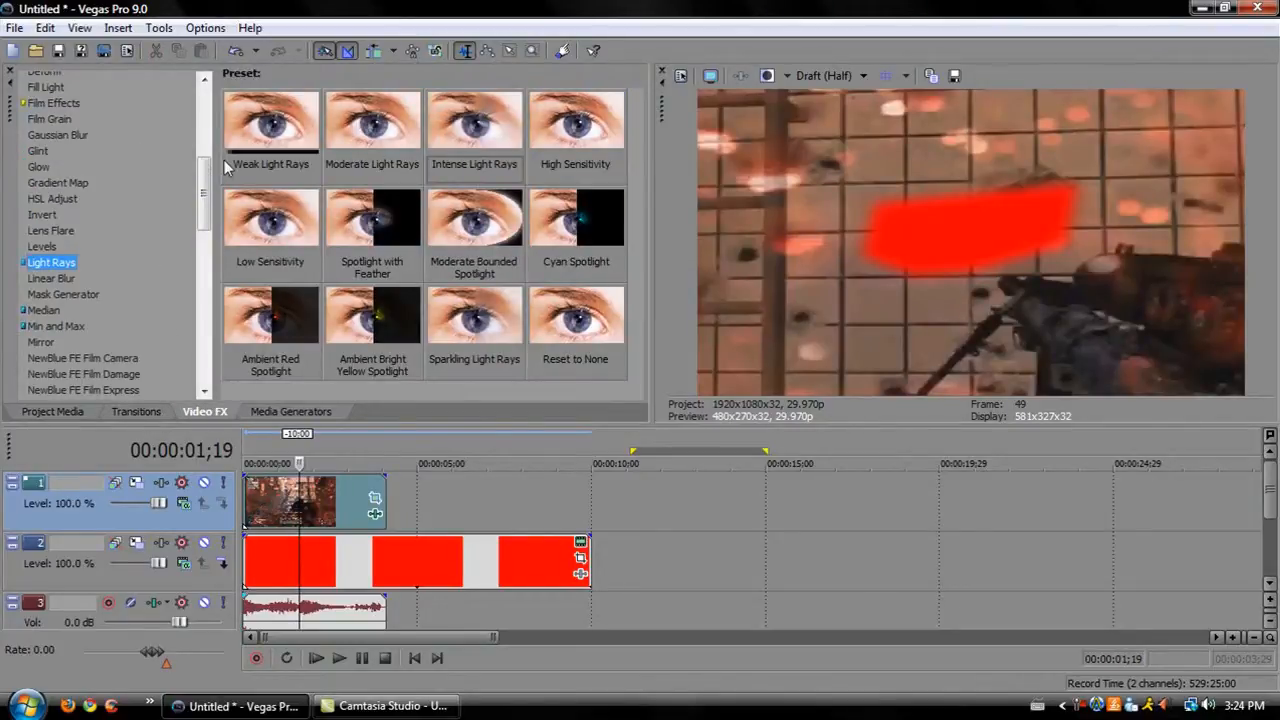
drag(205, 178, 211, 370)
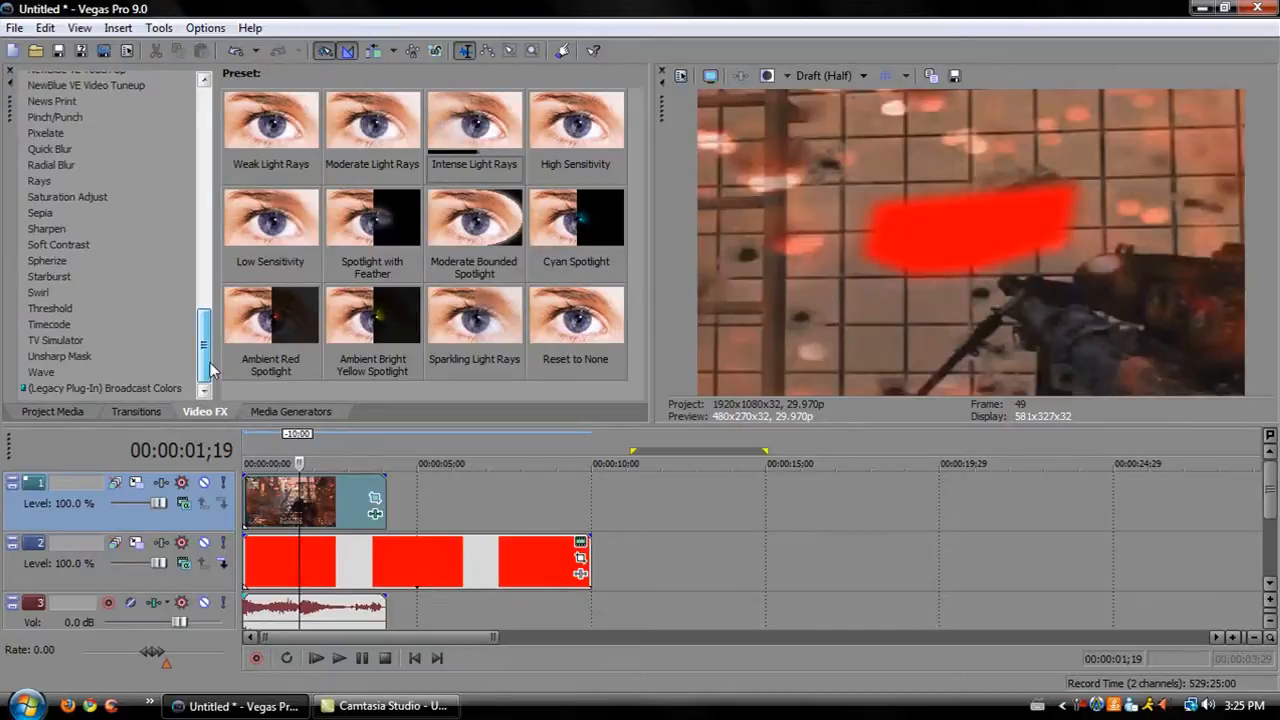
drag(207, 343, 205, 248)
click(65, 315)
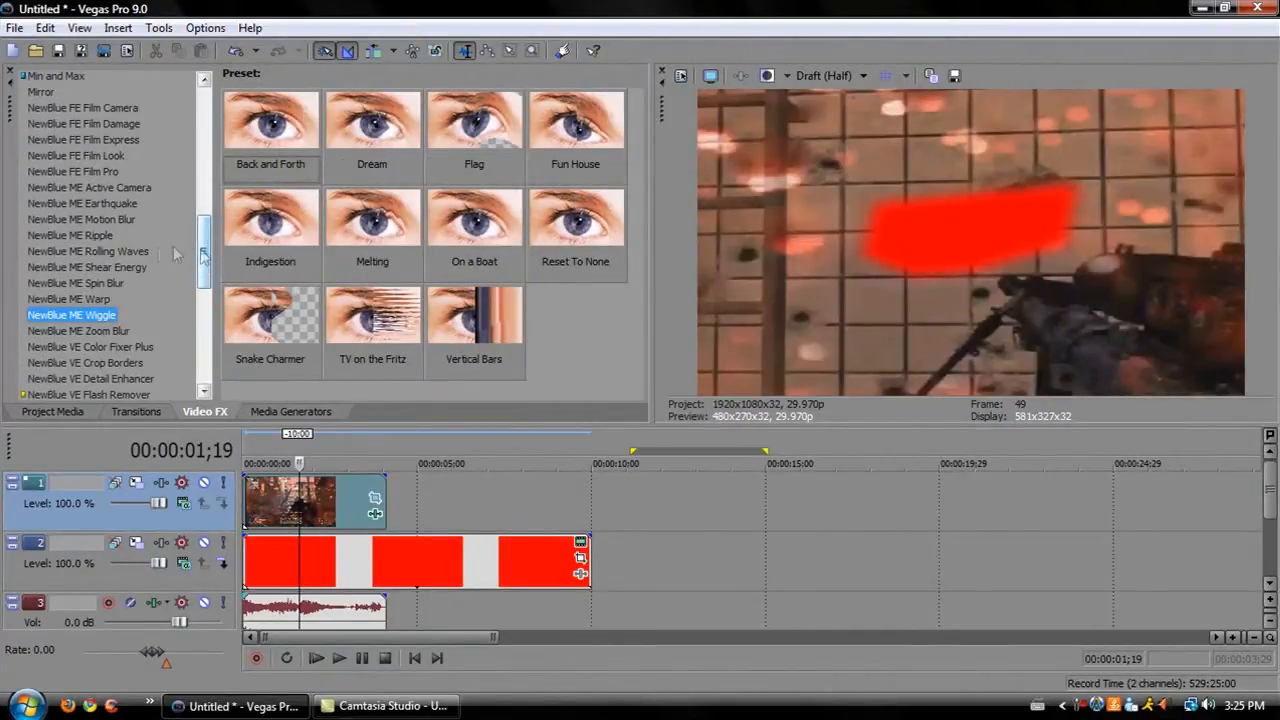
click(130, 251)
click(58, 219)
scroll(58, 219, up, 5)
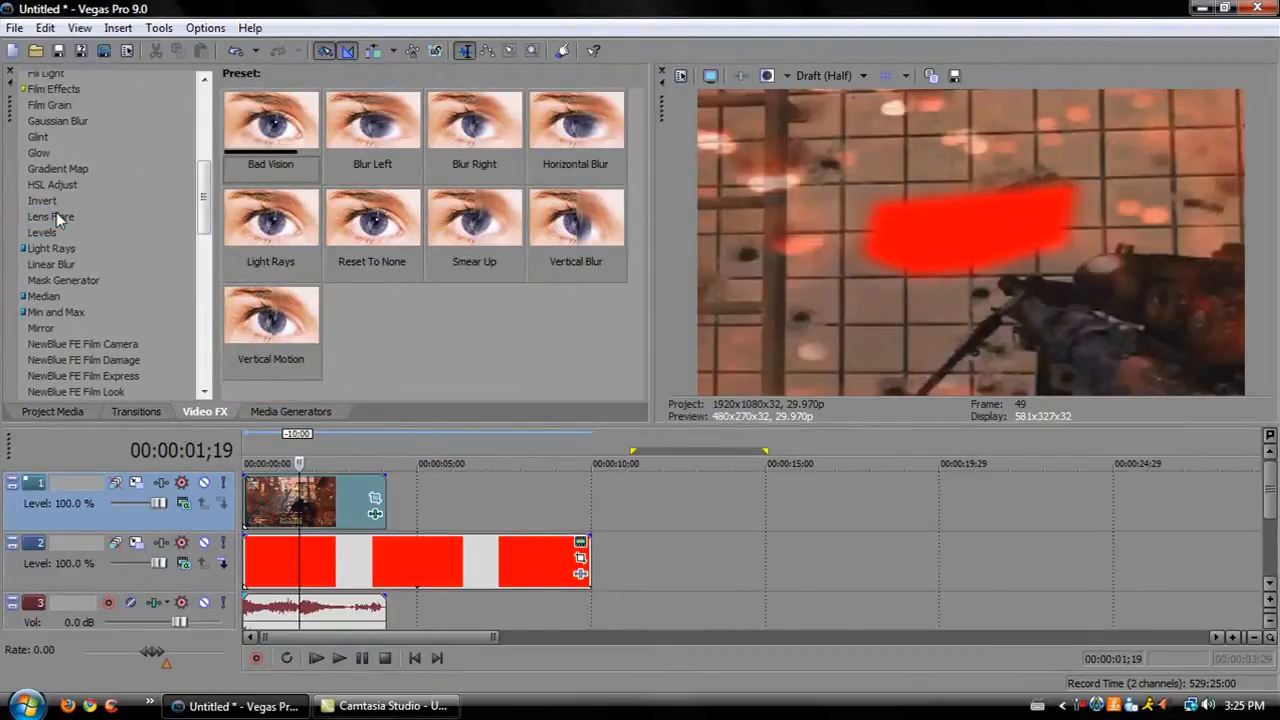
click(105, 341)
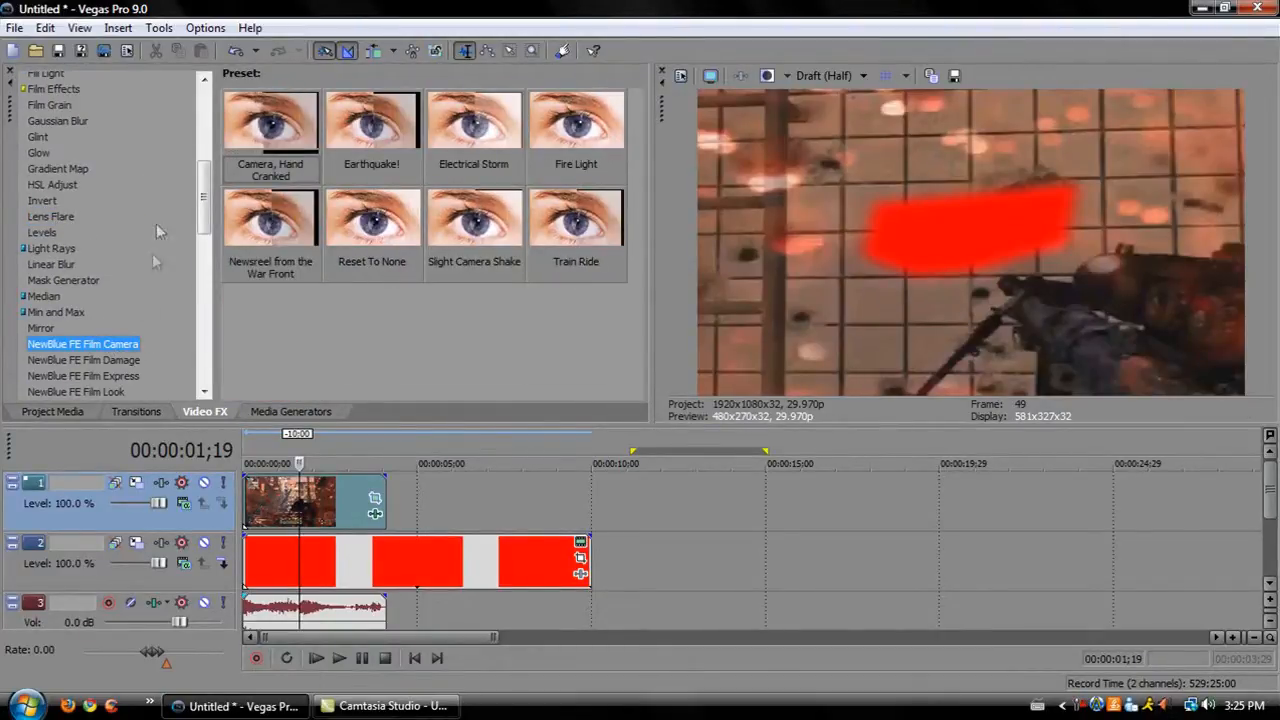
drag(206, 216, 181, 140)
click(309, 513)
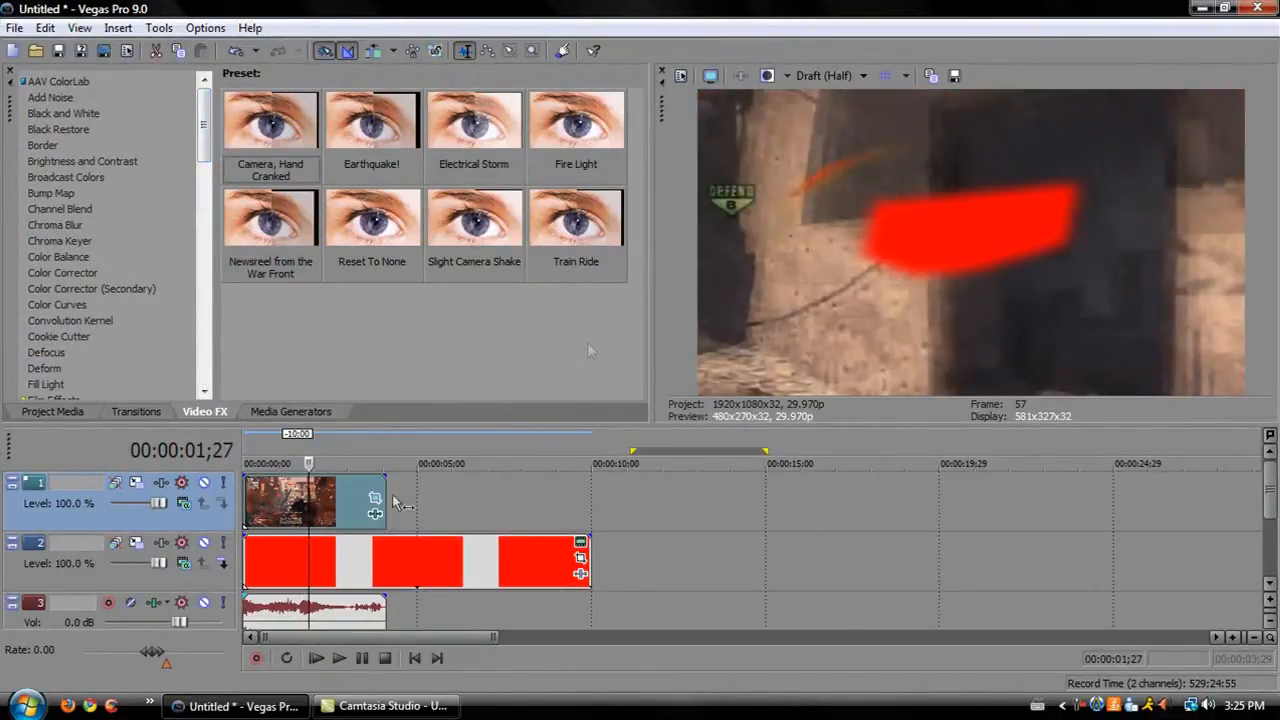
click(275, 520)
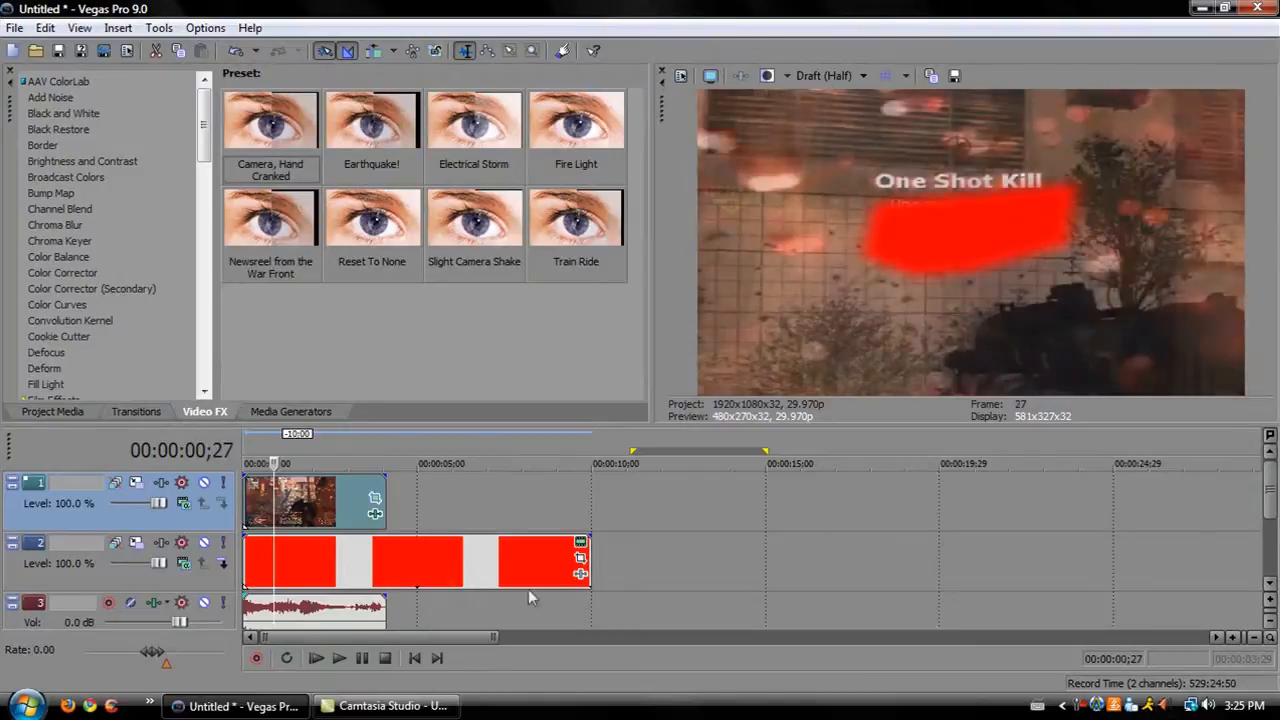
Delete the red solid color event and remove its now-empty video track.
click(458, 557)
key(Delete)
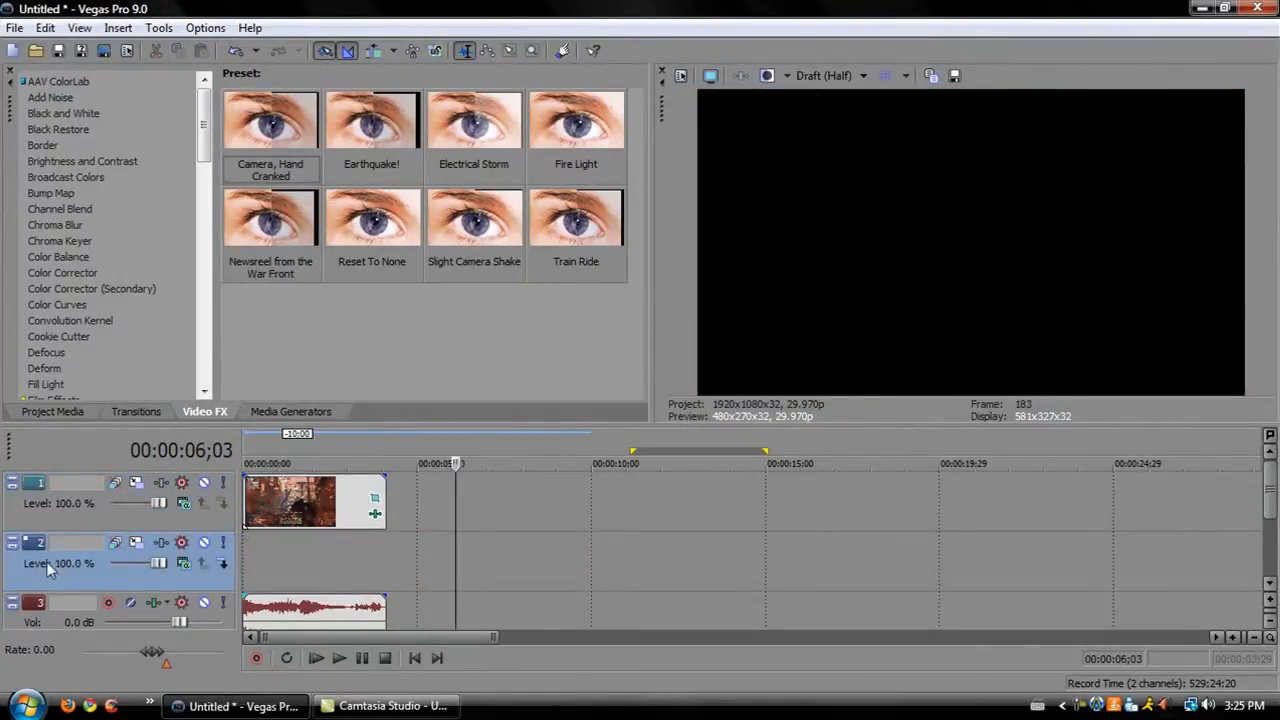
right_click(95, 573)
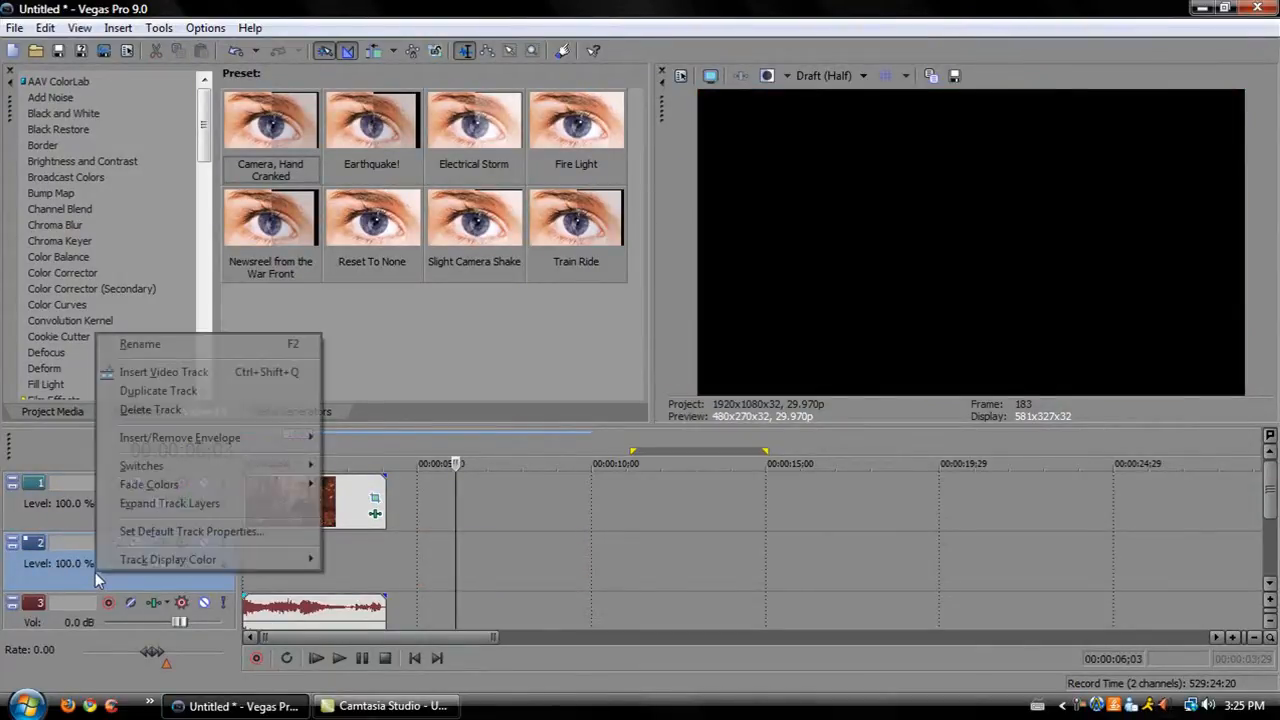
click(20, 566)
key(Delete)
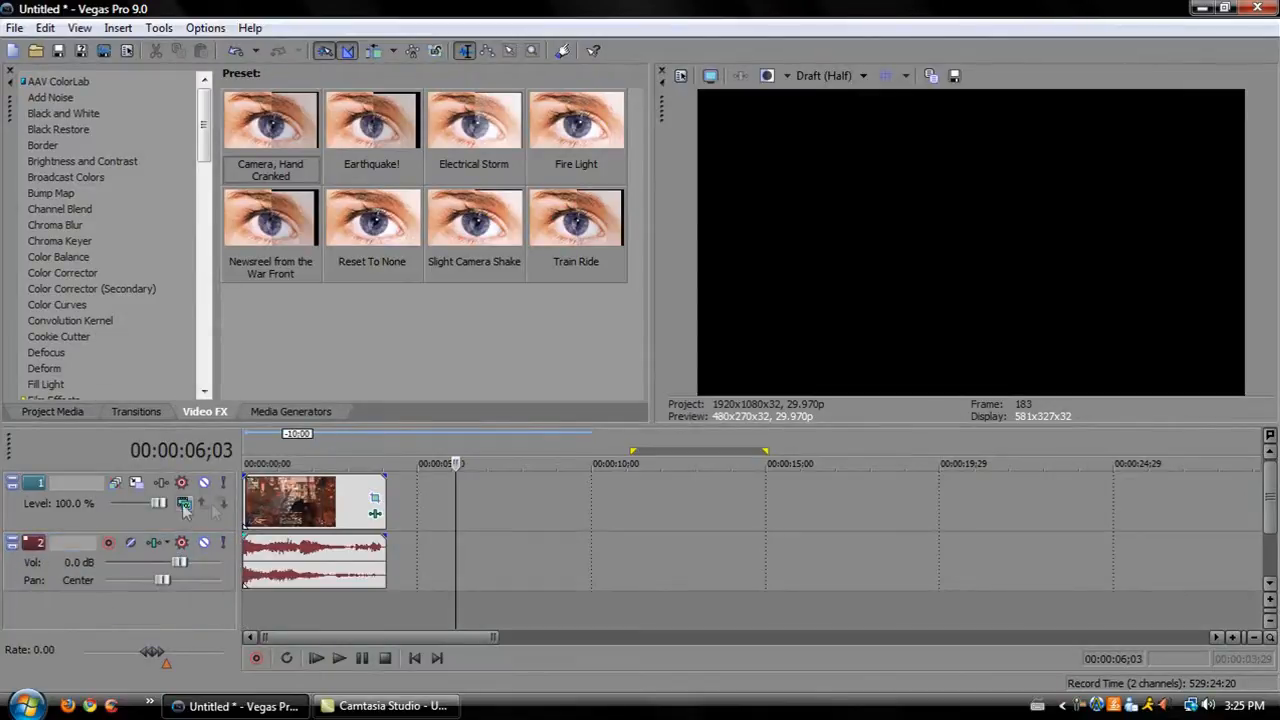
Scrub through the gameplay clip on the timeline to preview it.
click(271, 515)
click(293, 518)
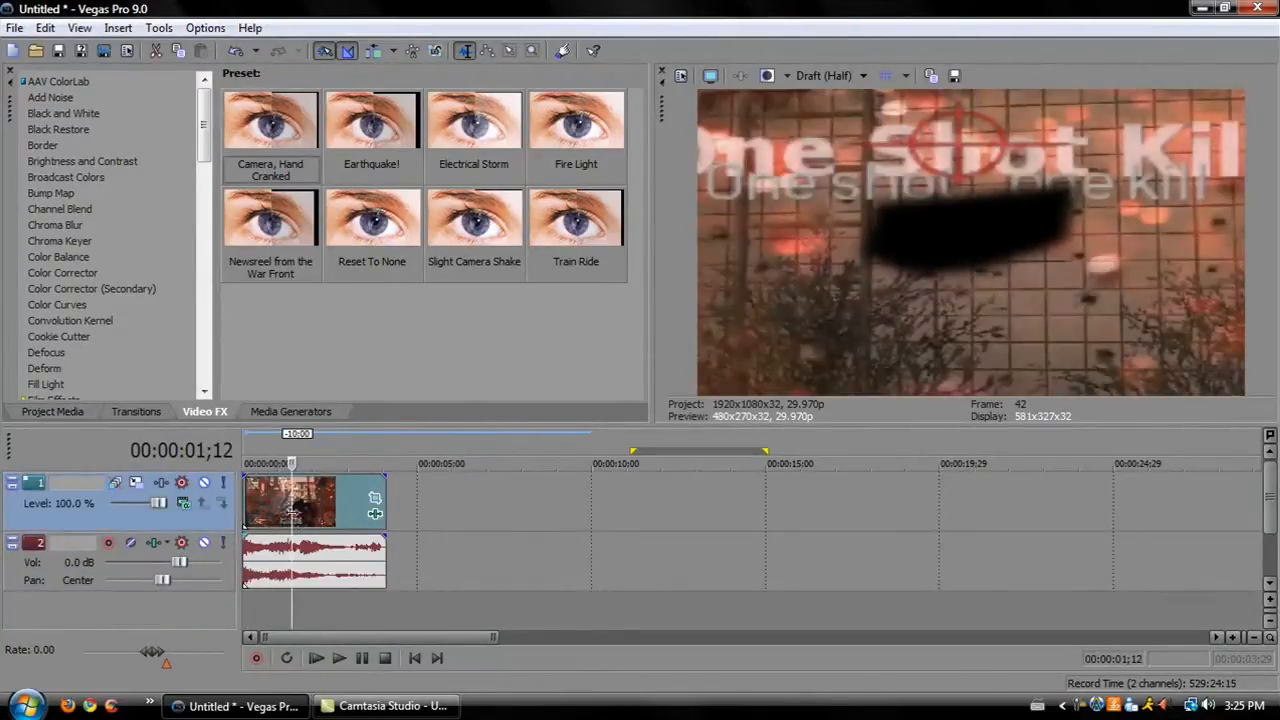
click(322, 500)
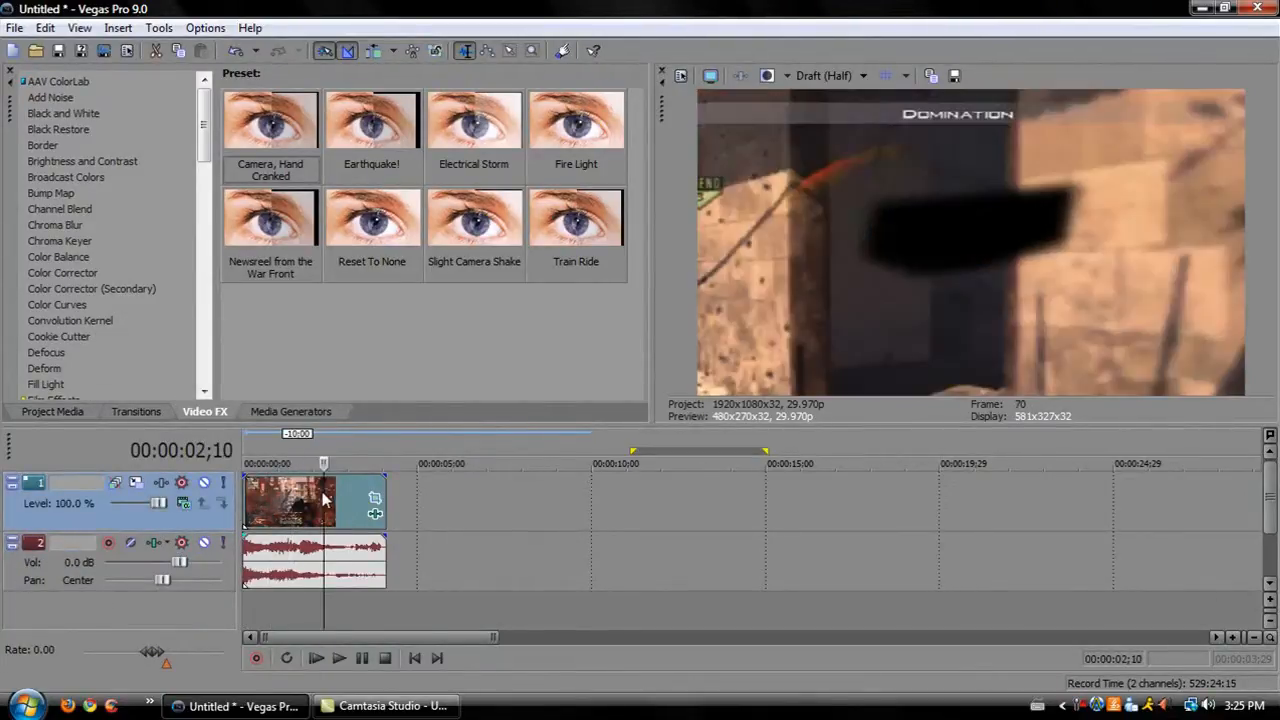
ctrl+click(262, 566)
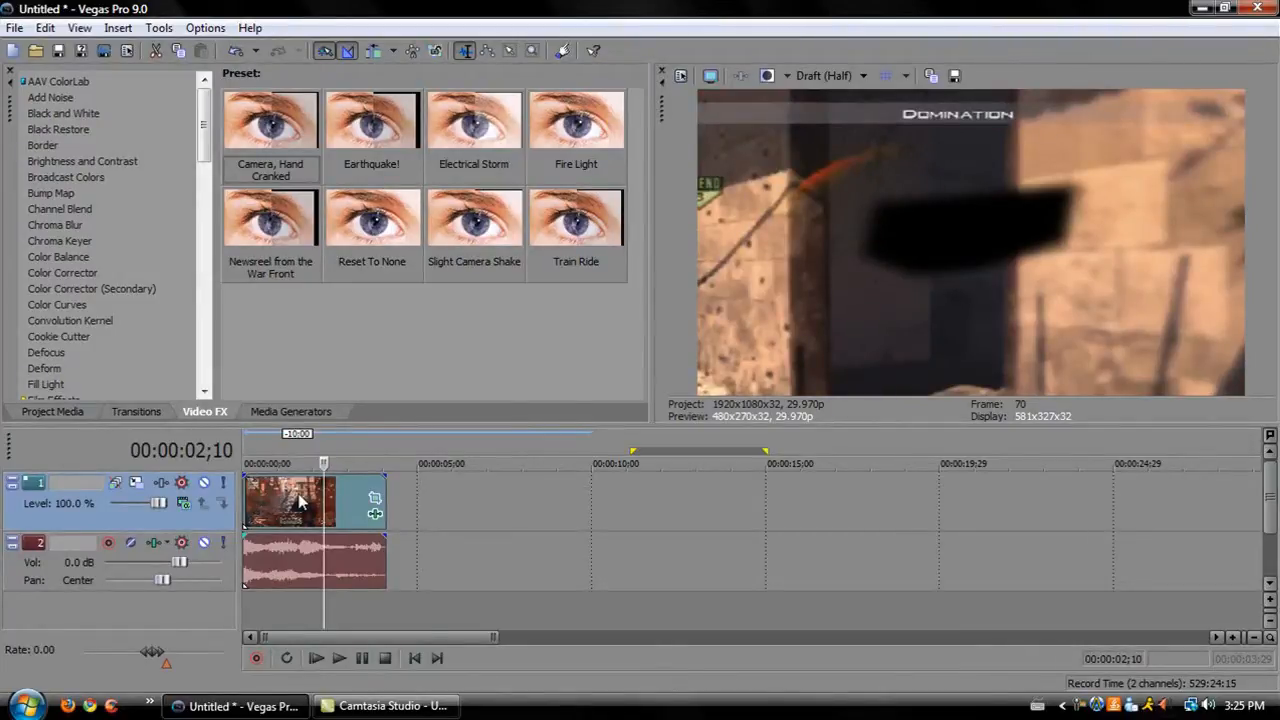
drag(248, 505, 328, 507)
key(ctrl+z)
click(496, 532)
click(307, 512)
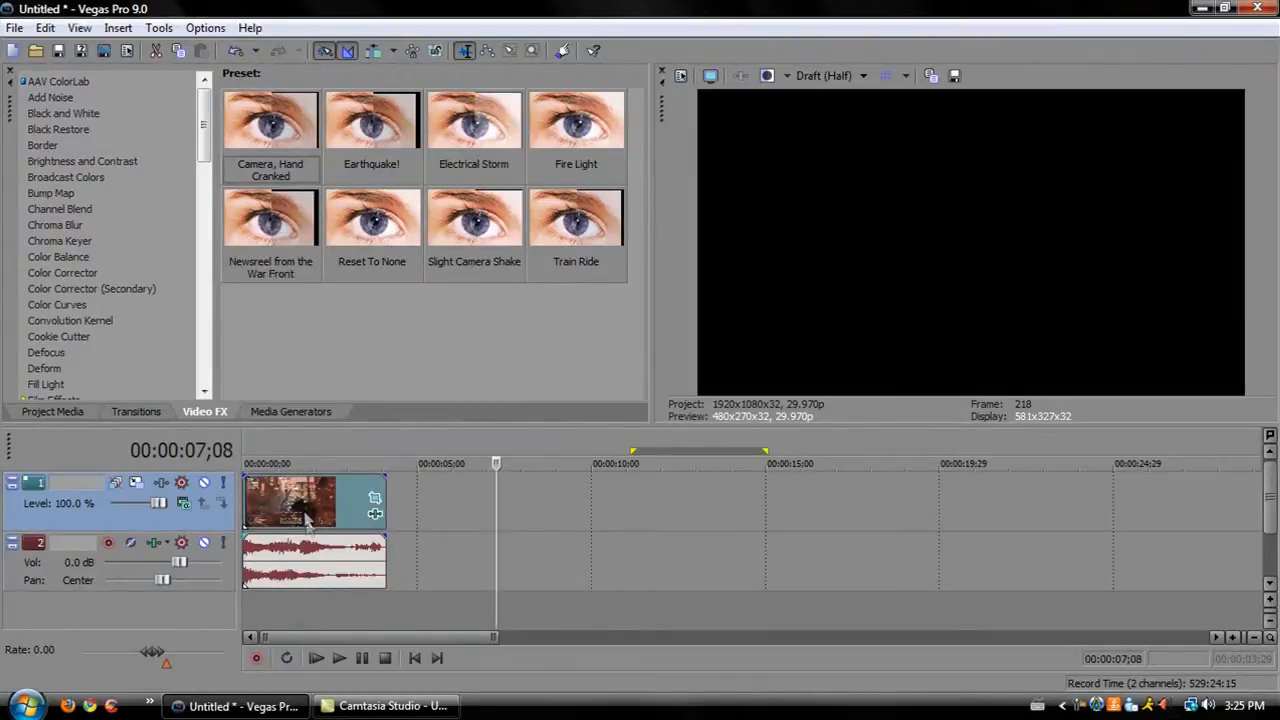
ctrl+click(281, 562)
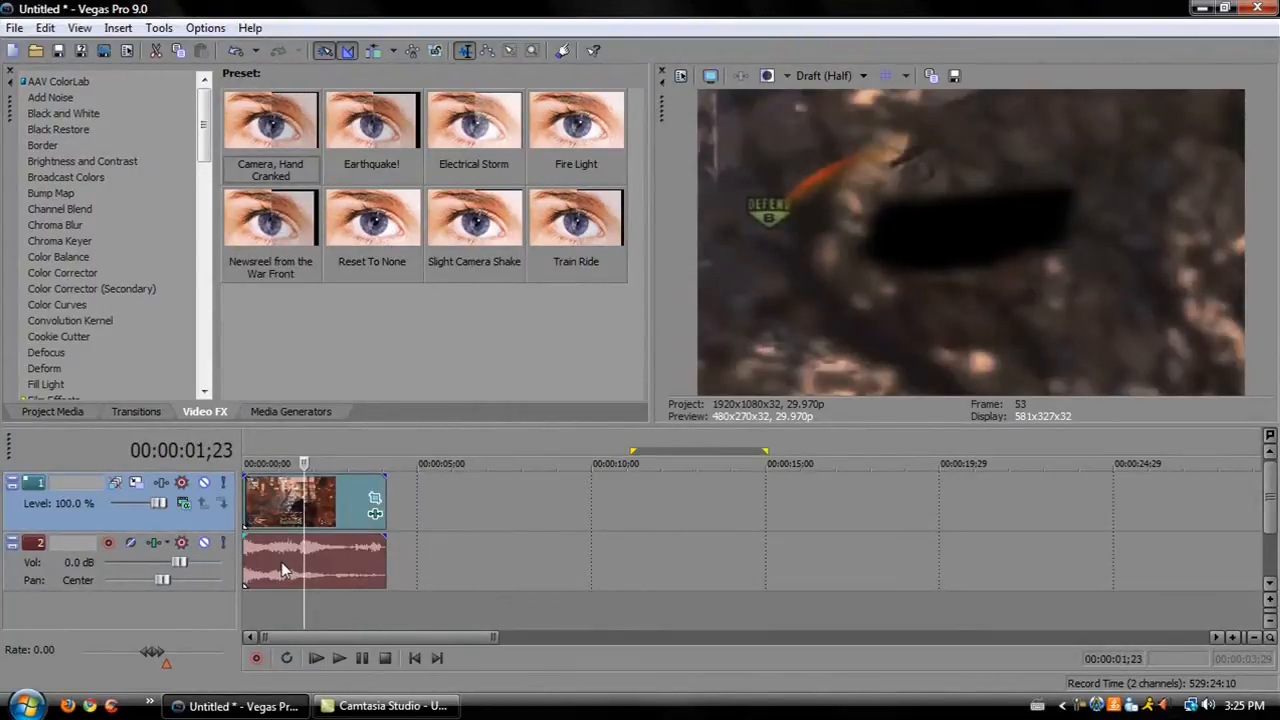
drag(277, 505, 232, 504)
click(326, 491)
drag(326, 491, 238, 503)
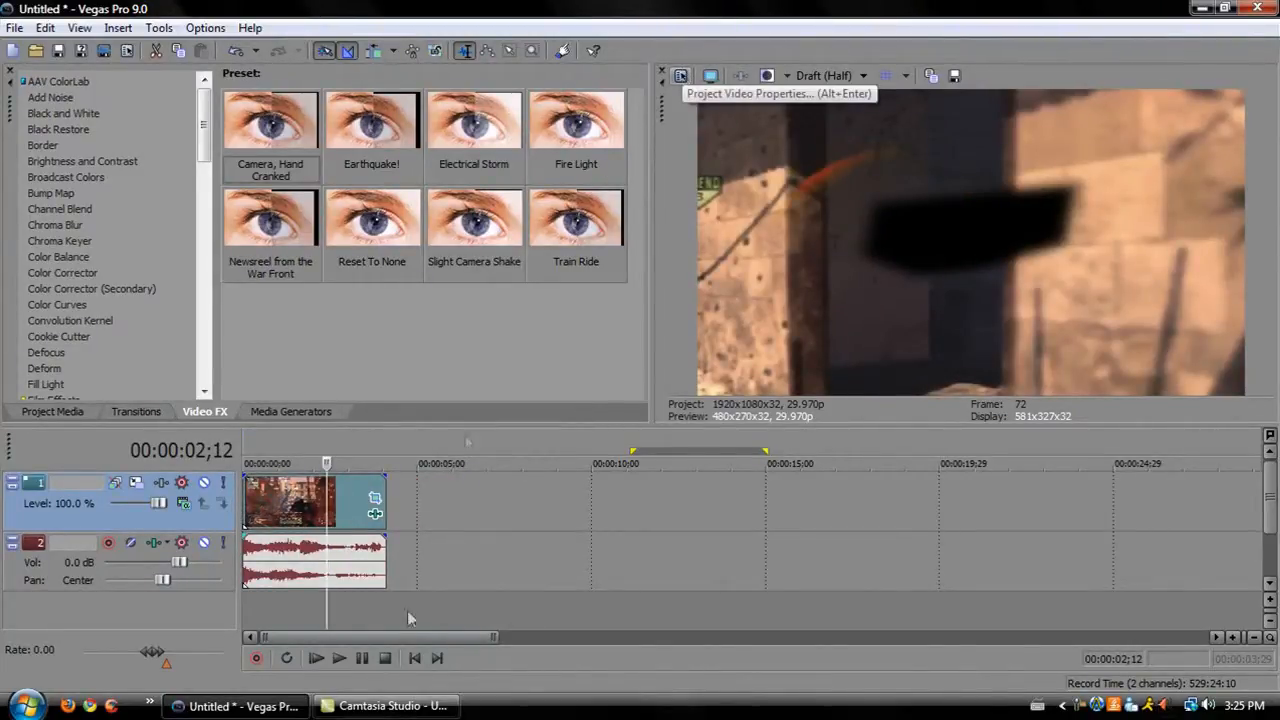
Open the clip's Event Pan/Crop, try restoring the position to default, undo it and close the window.
click(372, 515)
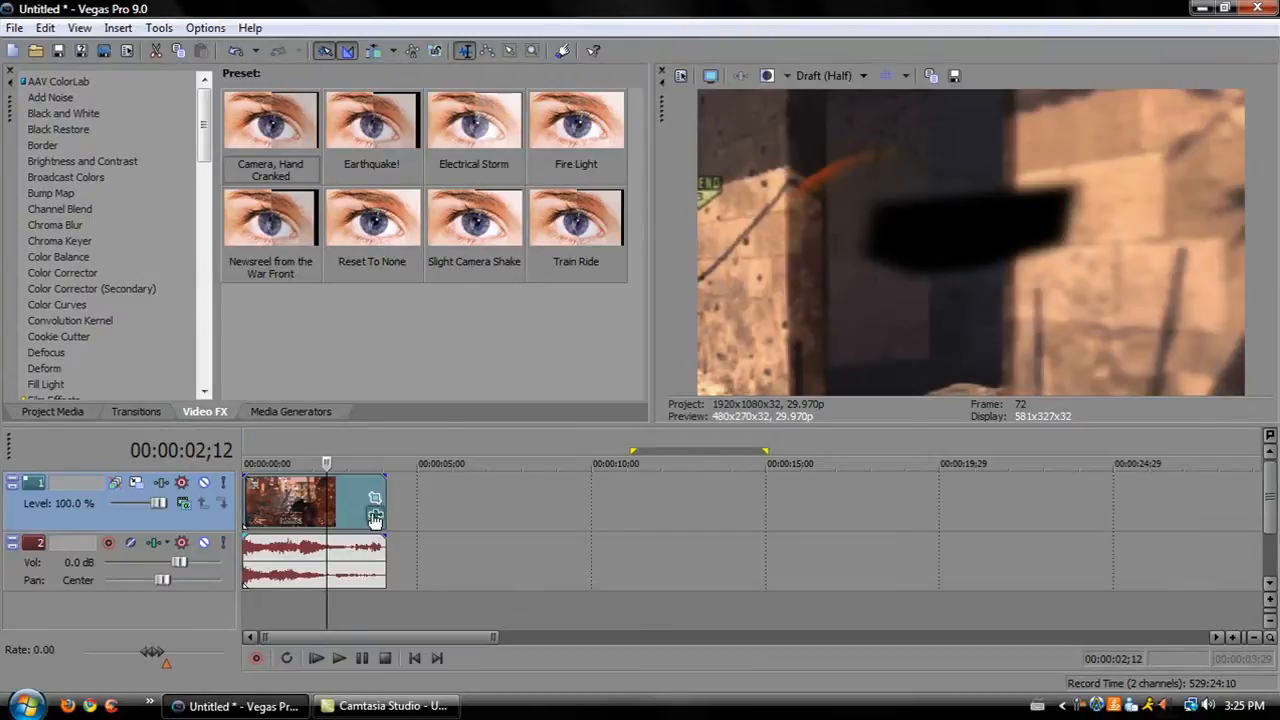
click(667, 161)
click(374, 497)
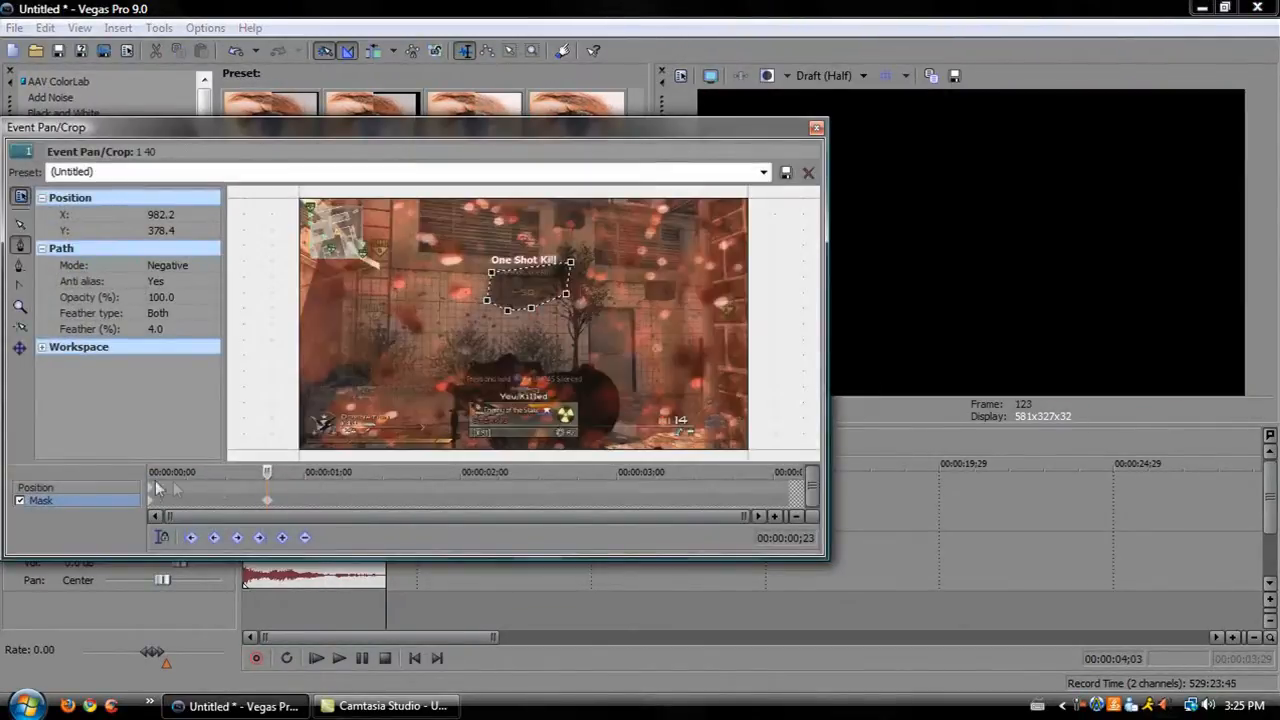
click(30, 488)
right_click(517, 279)
click(575, 299)
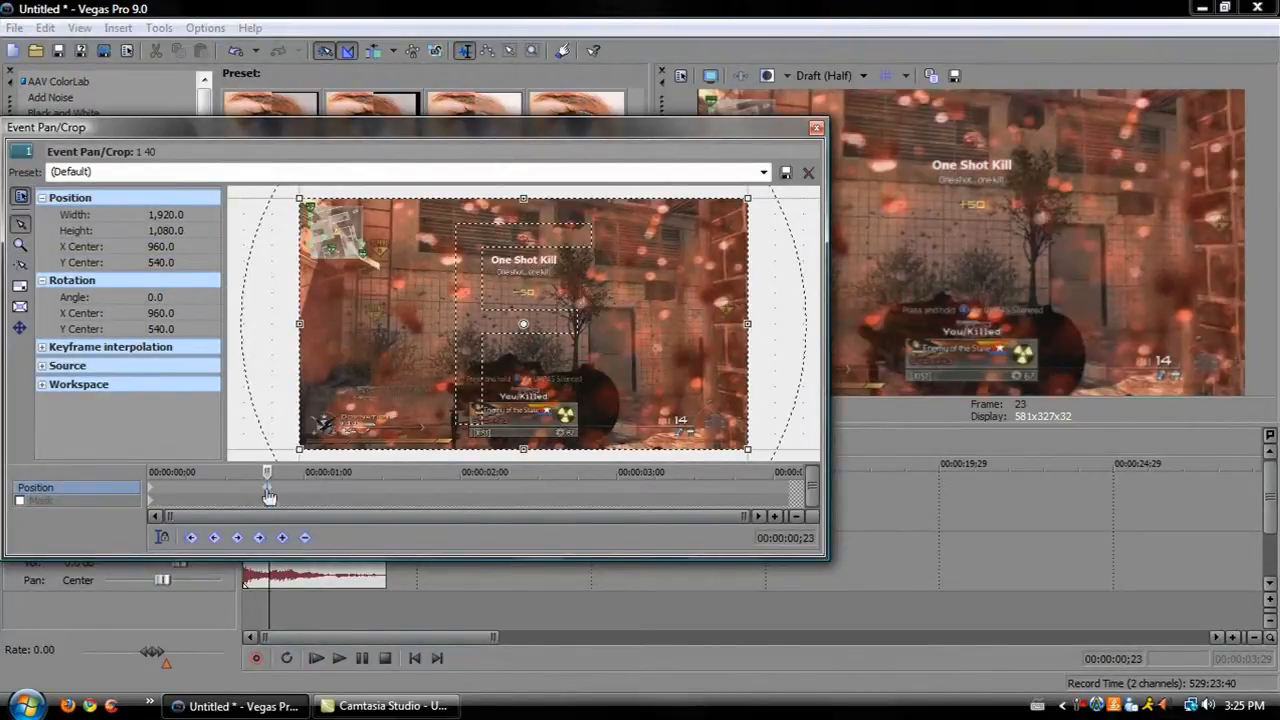
key(ctrl+z)
click(816, 128)
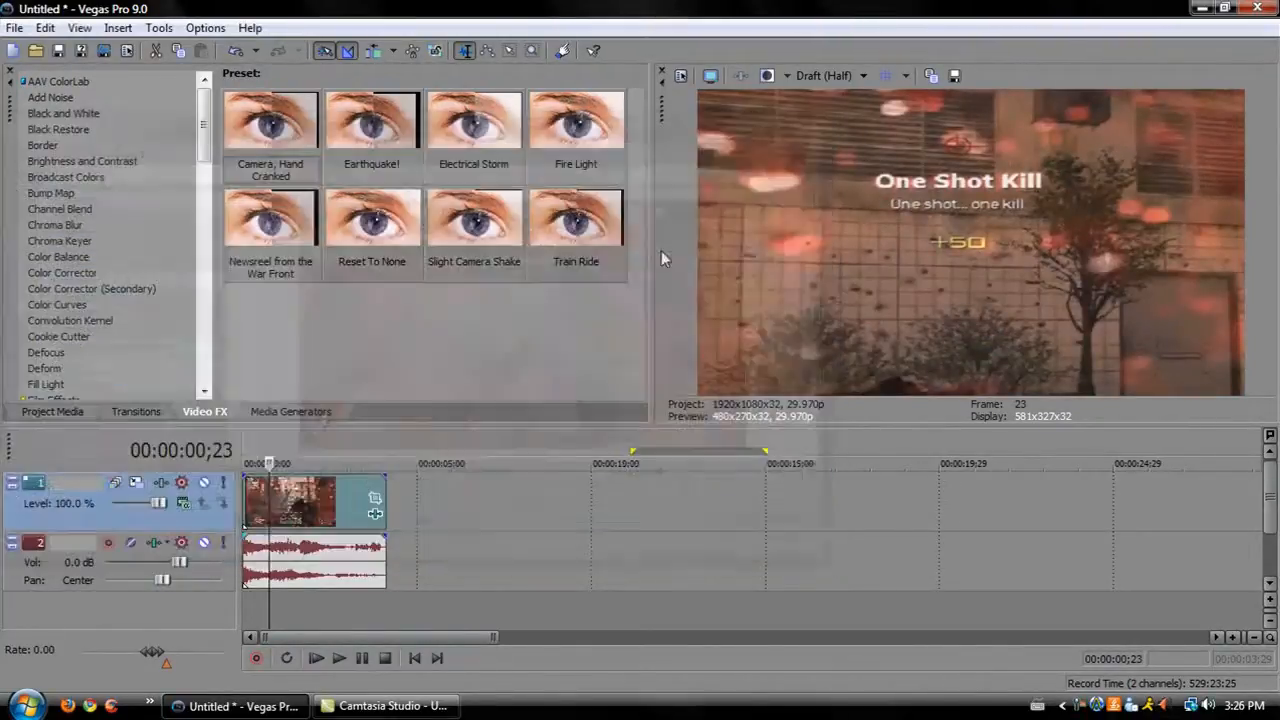
Scrub through the later part of the clip to preview it.
click(318, 508)
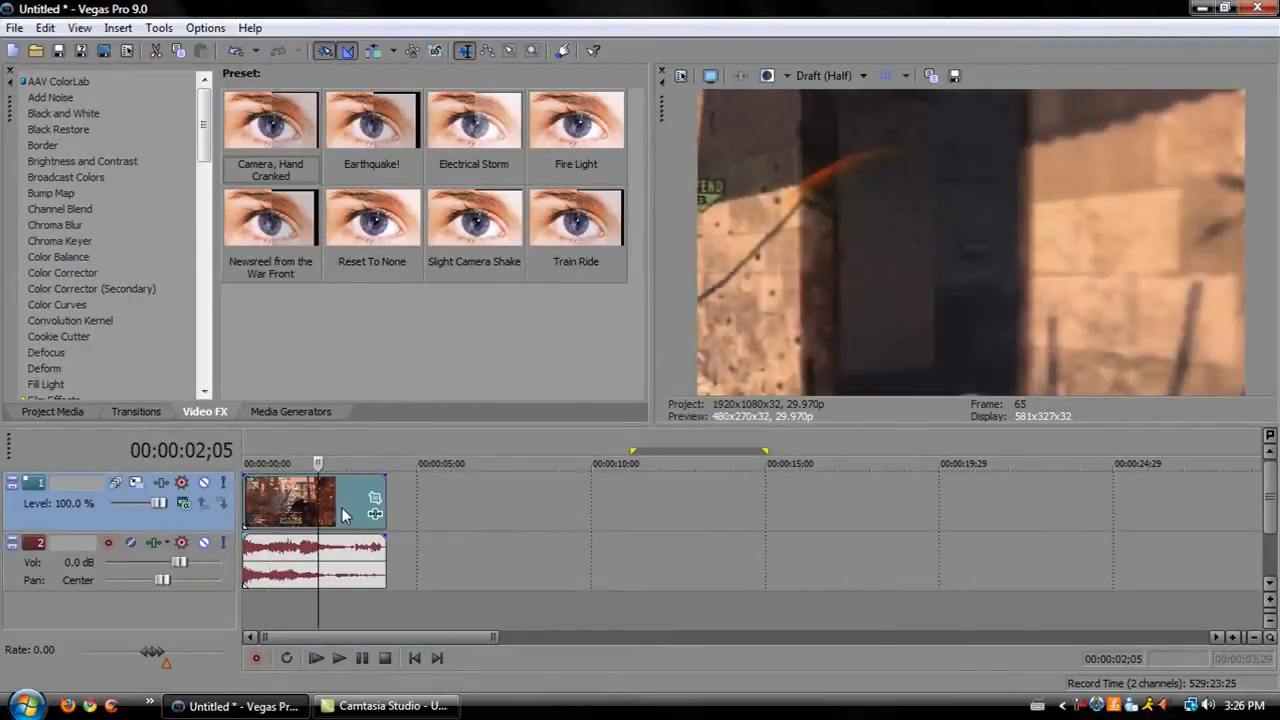
click(341, 510)
click(370, 490)
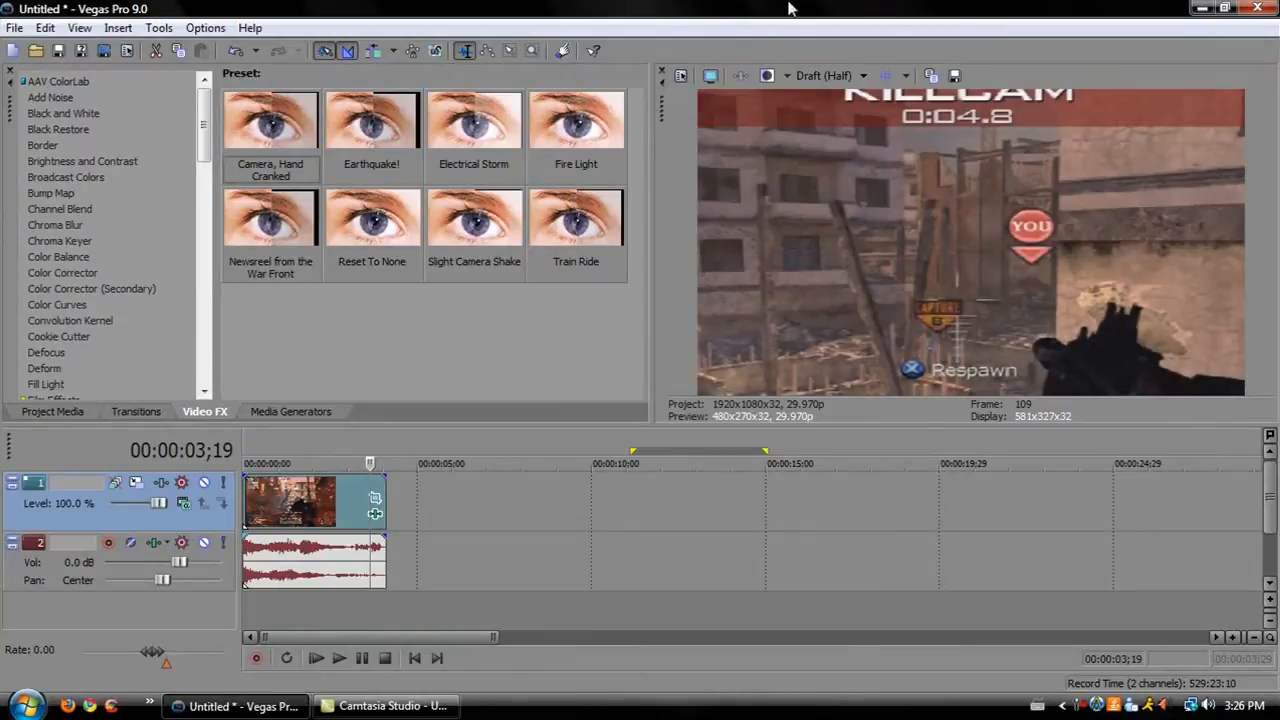
Match the project video properties to the media file 1 40 in the Desktop's MW2 montage folder.
click(684, 75)
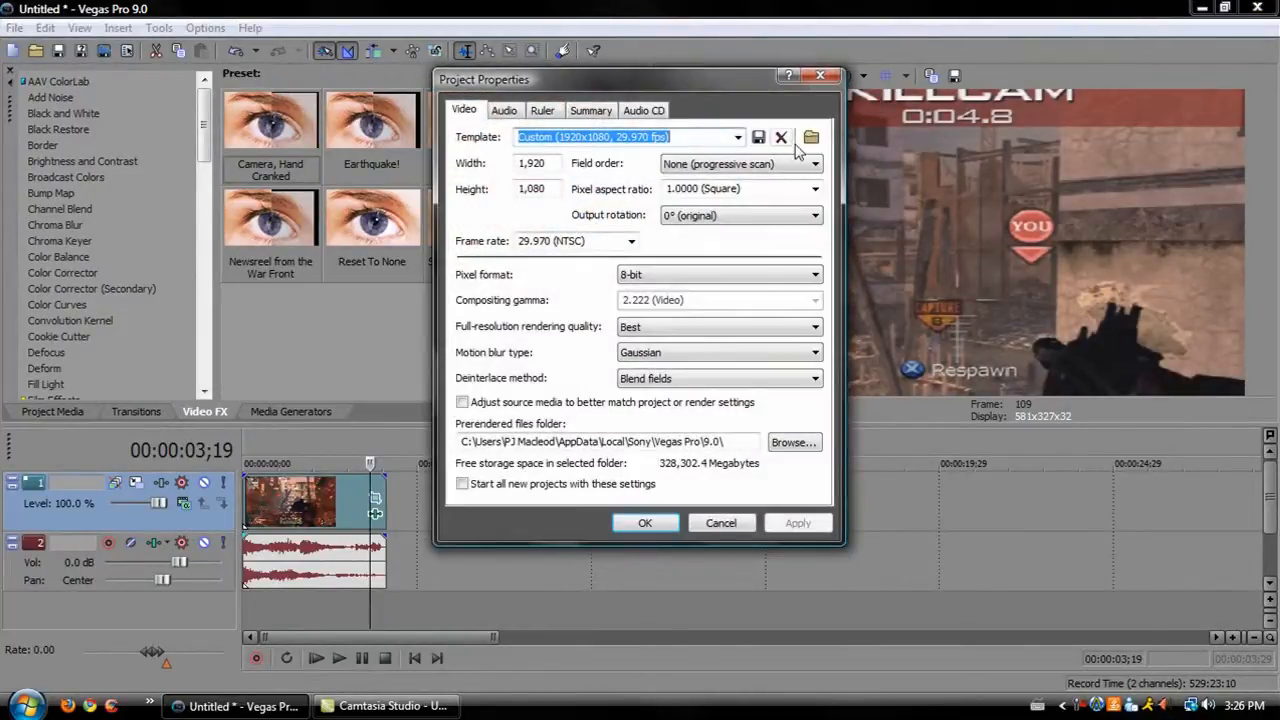
click(810, 139)
click(424, 192)
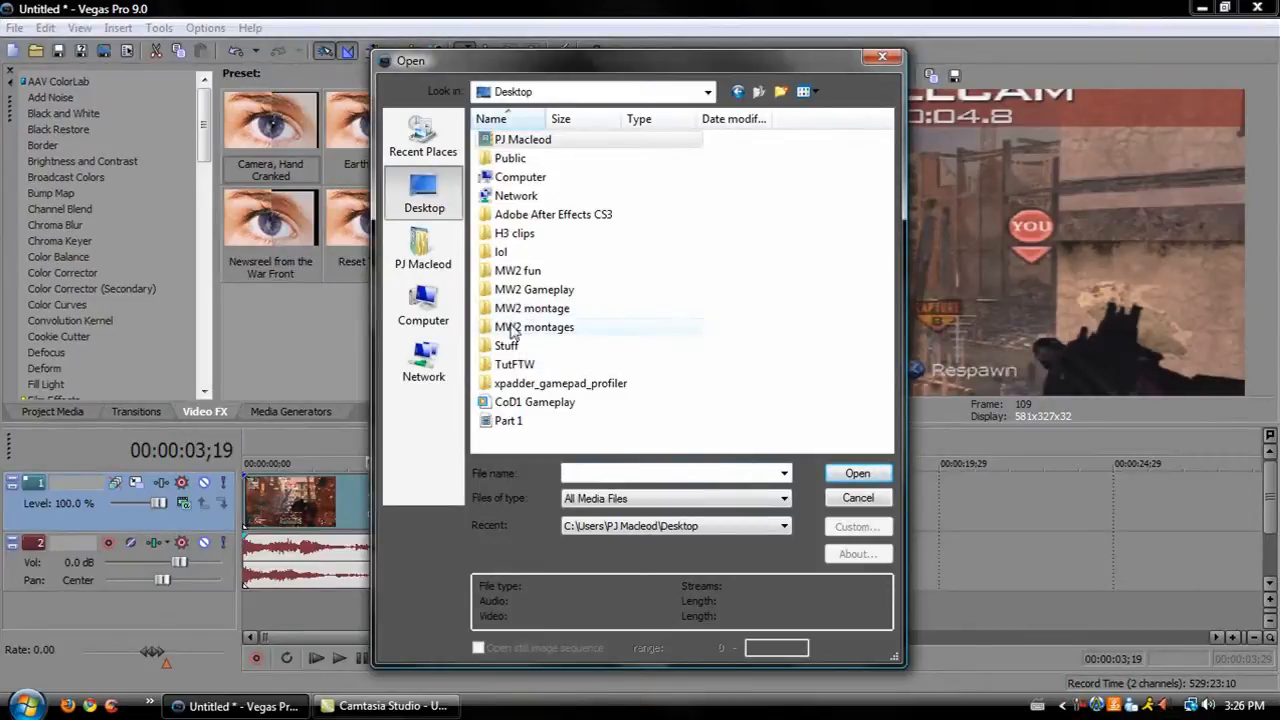
double_click(530, 308)
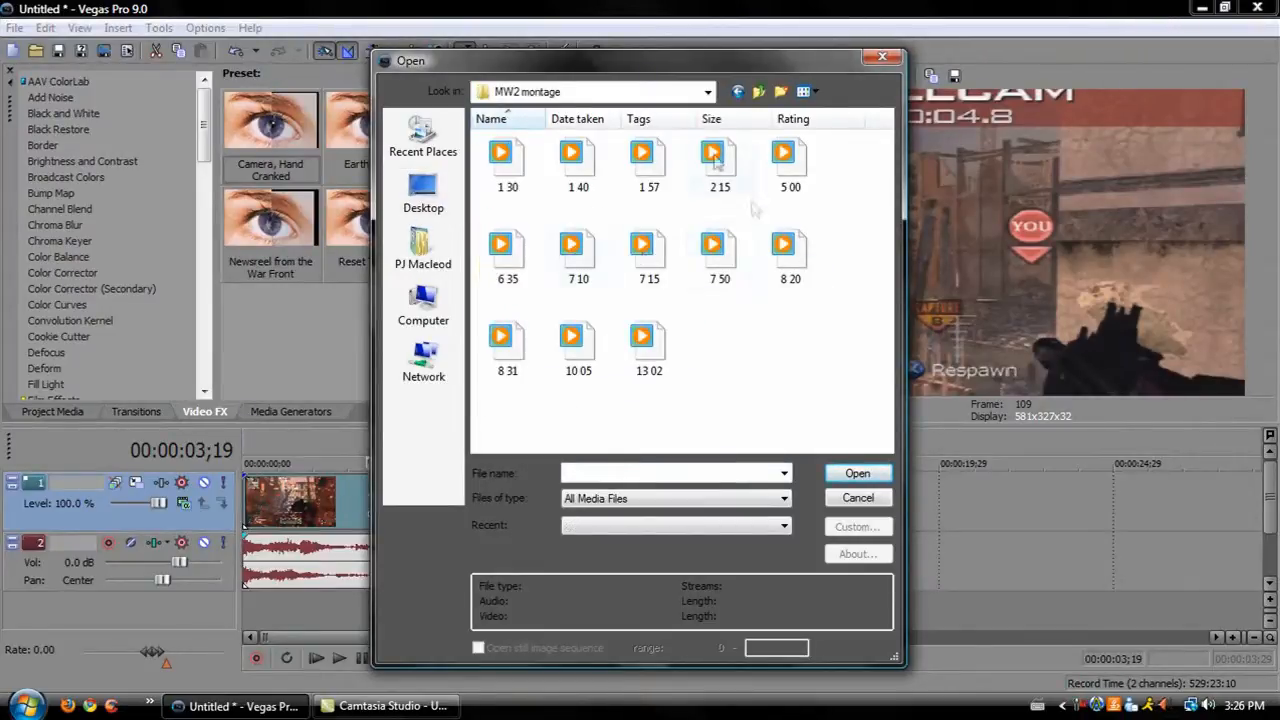
double_click(578, 175)
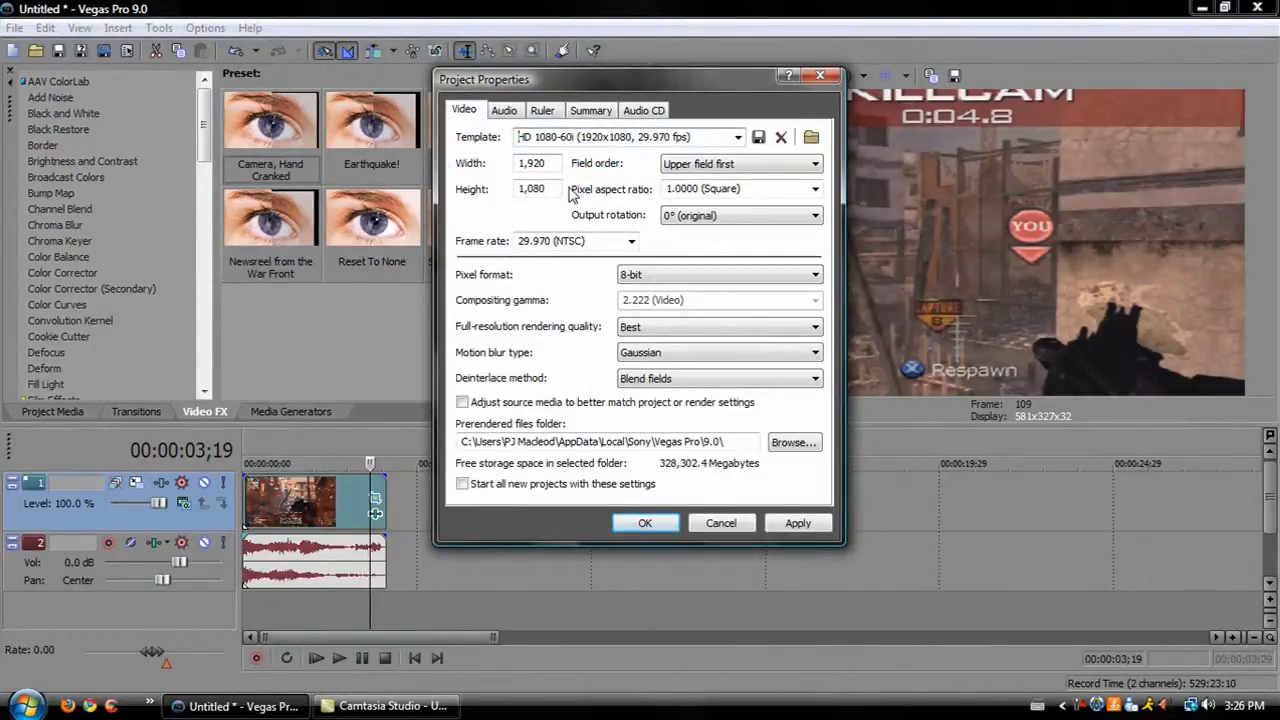
Set the field order to None (progressive scan), apply these settings to all new projects, and confirm.
click(649, 330)
click(630, 381)
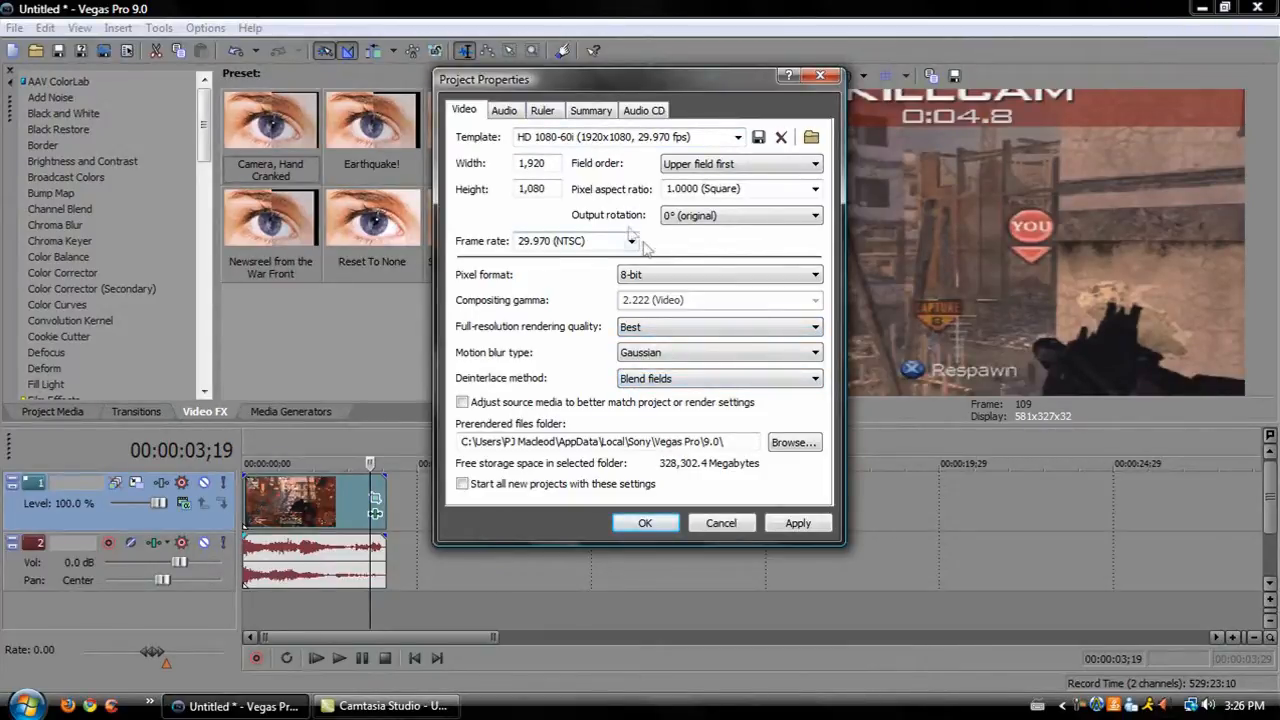
click(722, 165)
click(732, 179)
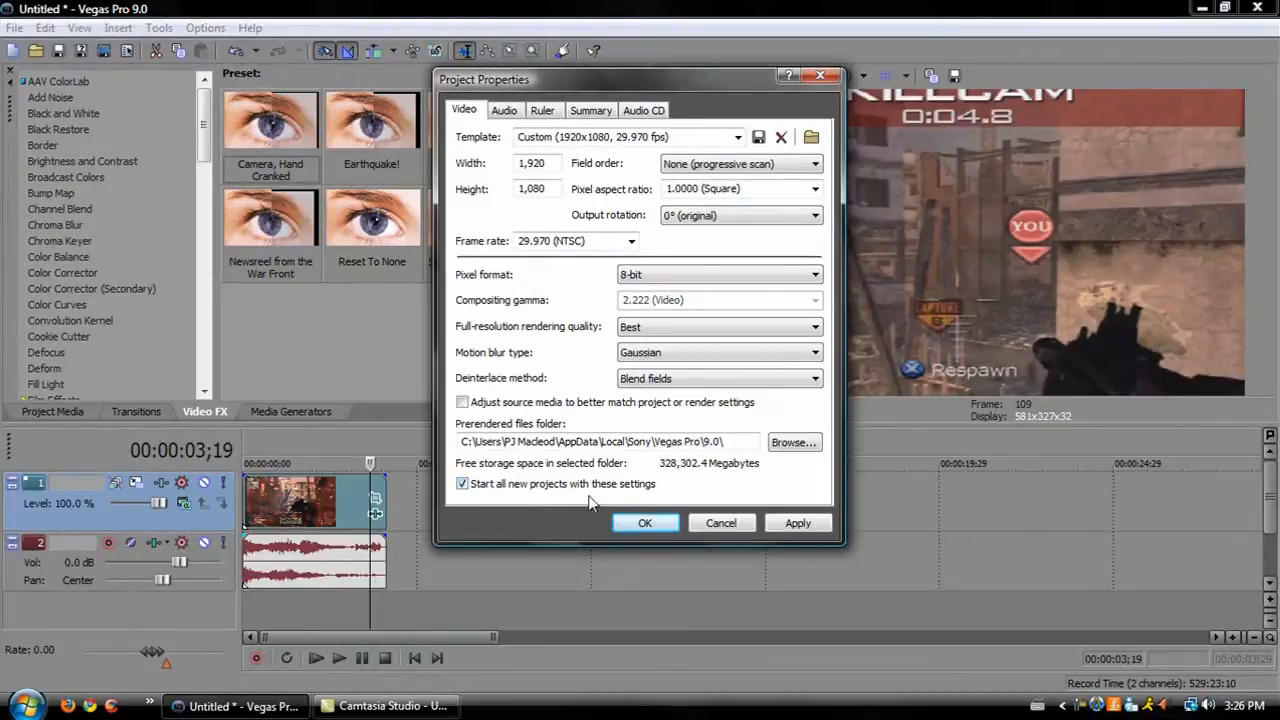
click(787, 523)
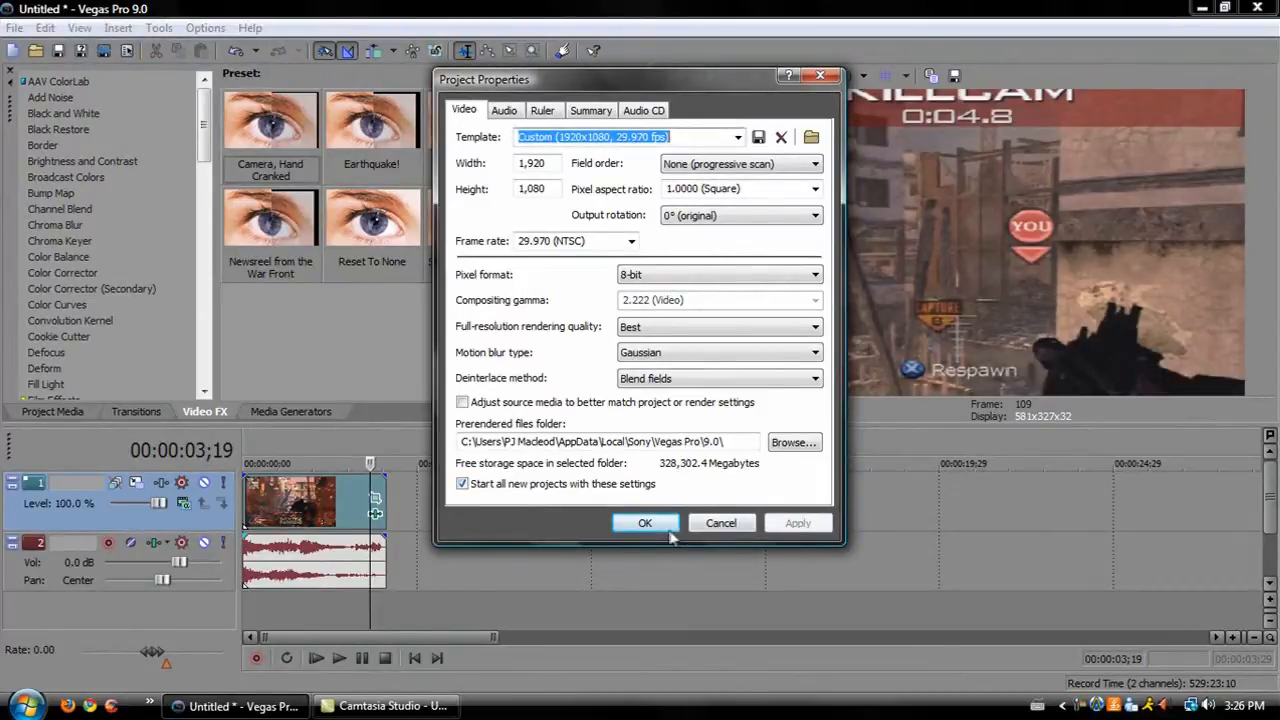
click(645, 523)
click(15, 28)
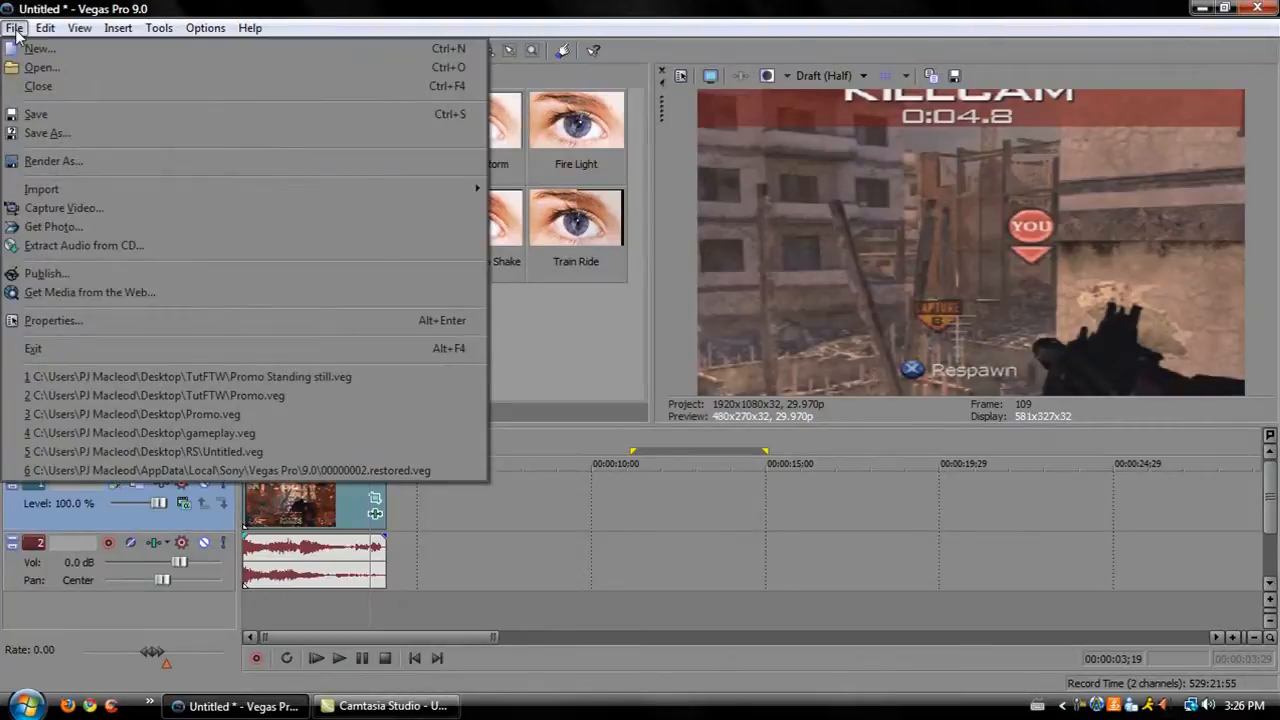
click(52, 162)
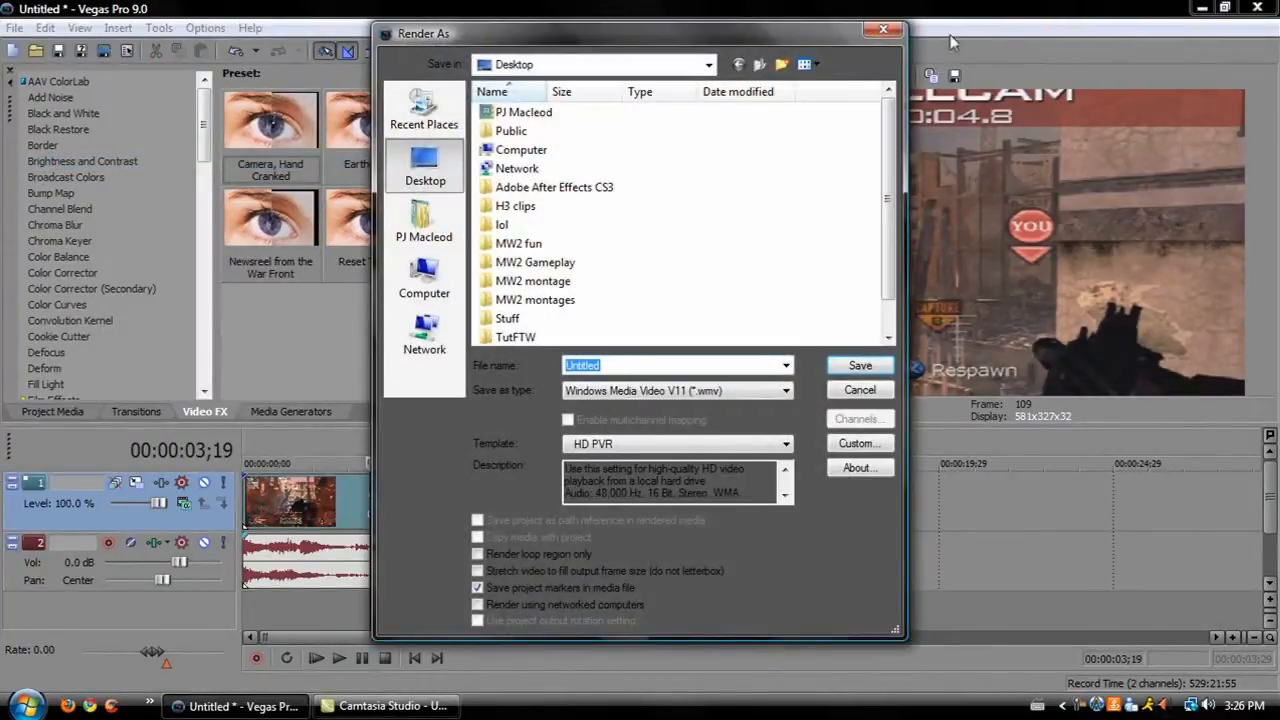
click(883, 33)
Save the project on the Desktop as AWESOMENESS.
click(15, 28)
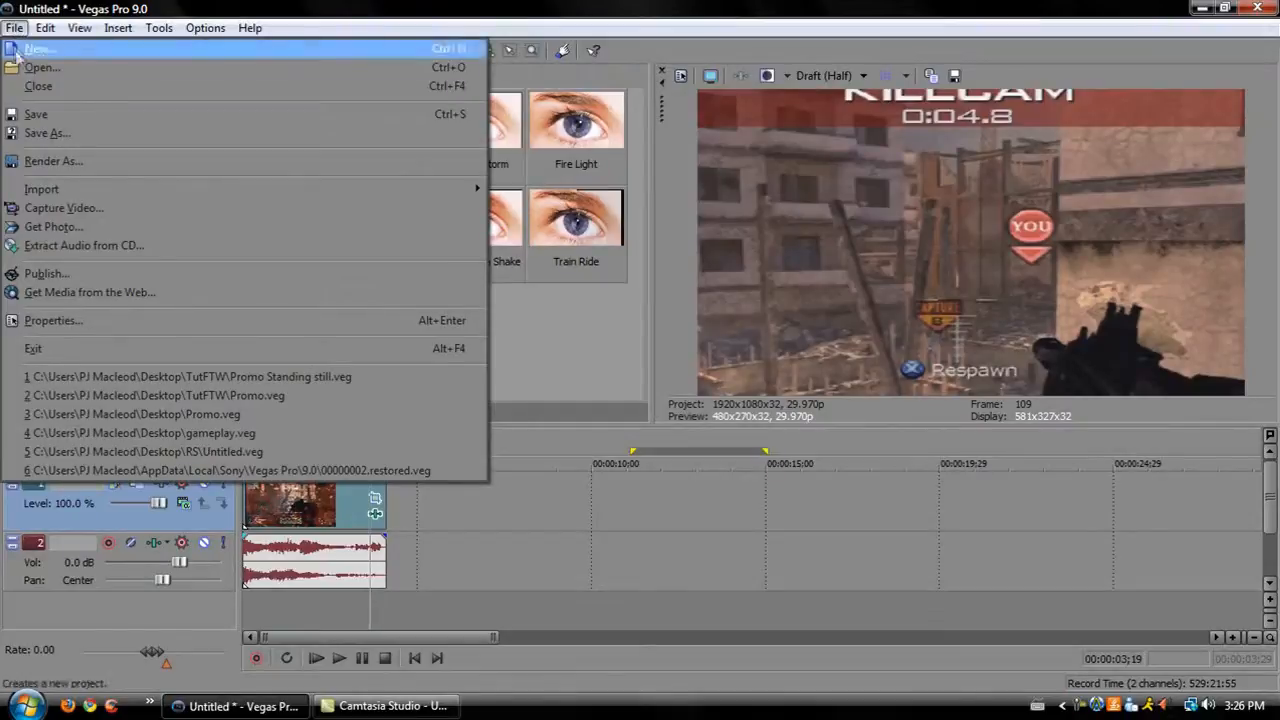
click(89, 137)
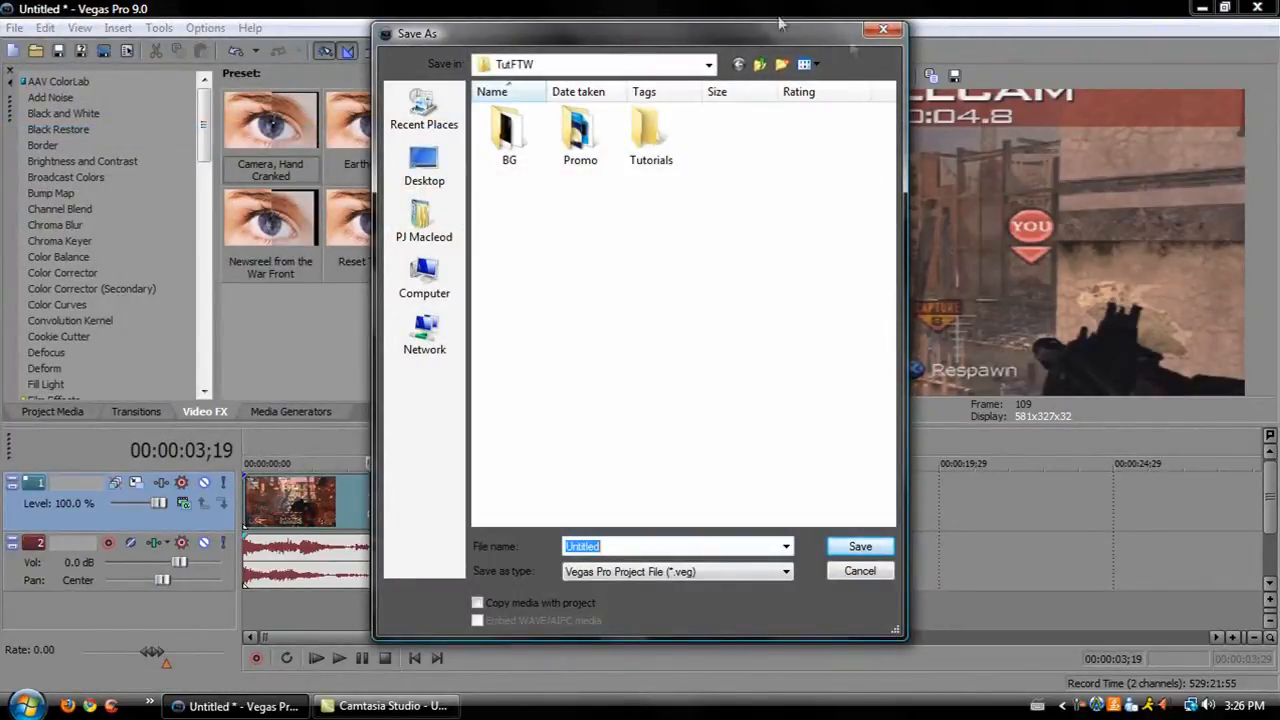
click(424, 165)
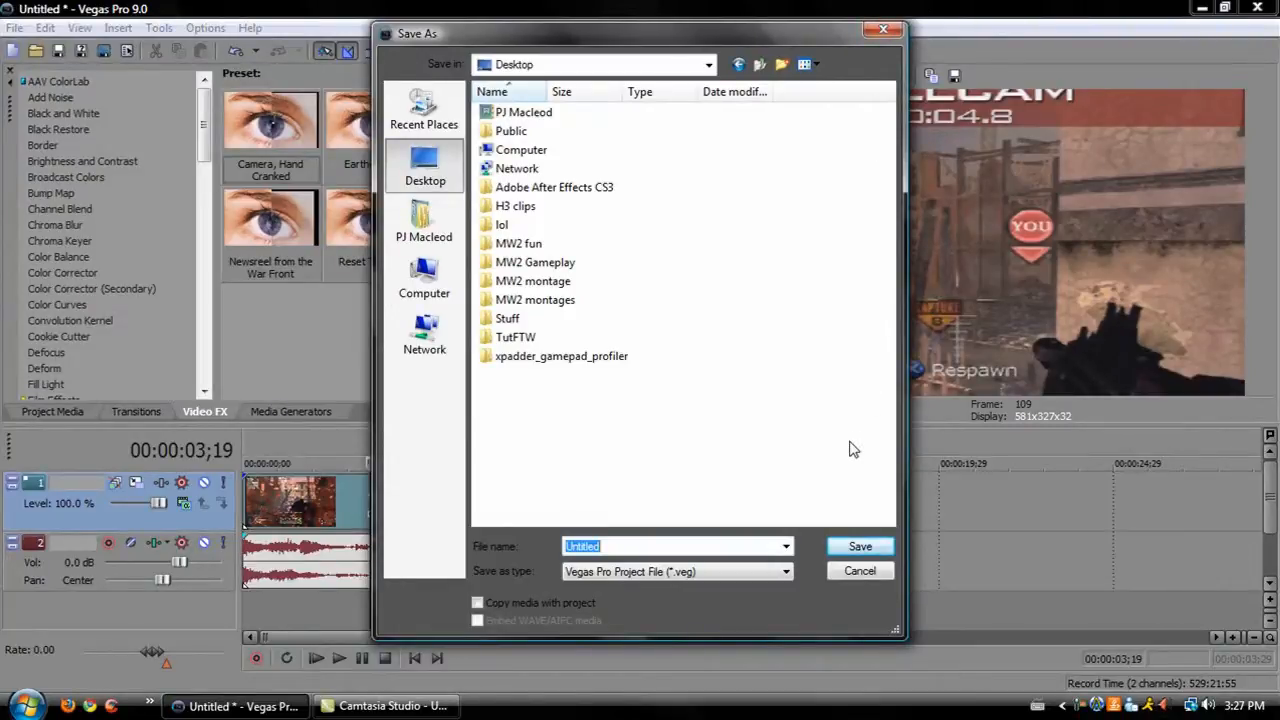
text(AWESOMENESS)
click(859, 547)
click(235, 706)
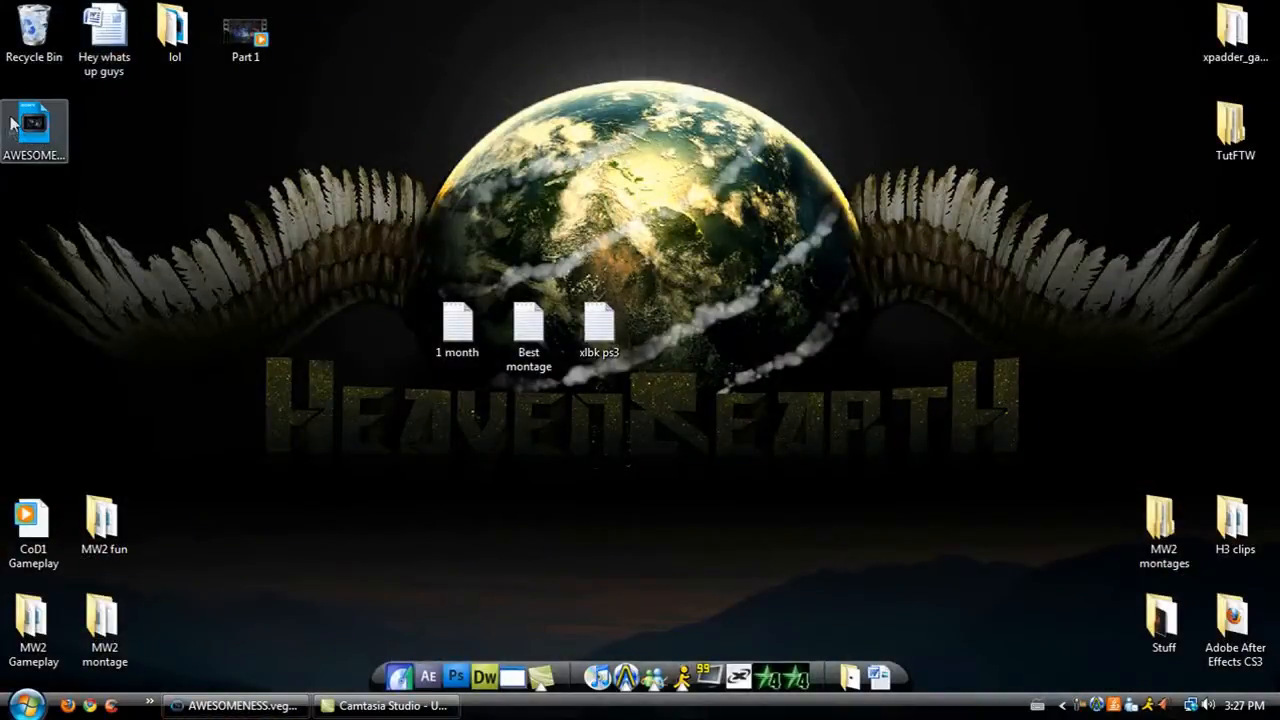
click(235, 706)
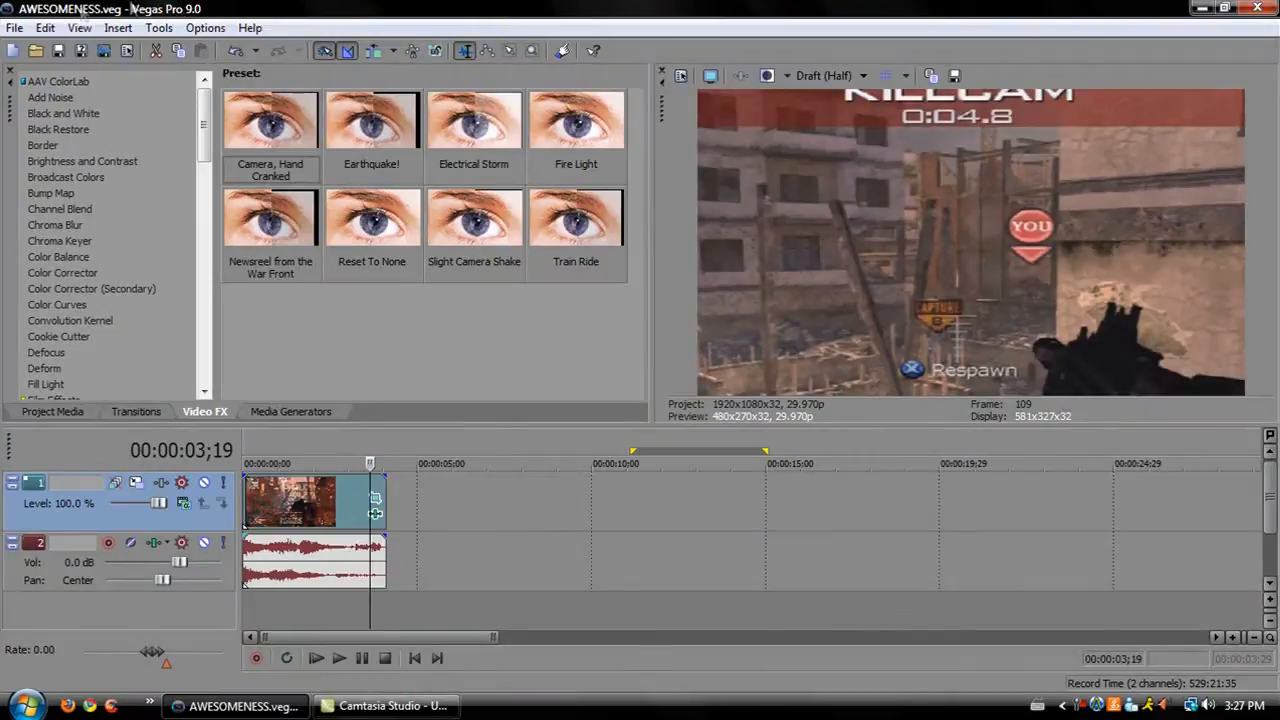
Open the Render As dialog and browse through the Desktop folders.
click(14, 28)
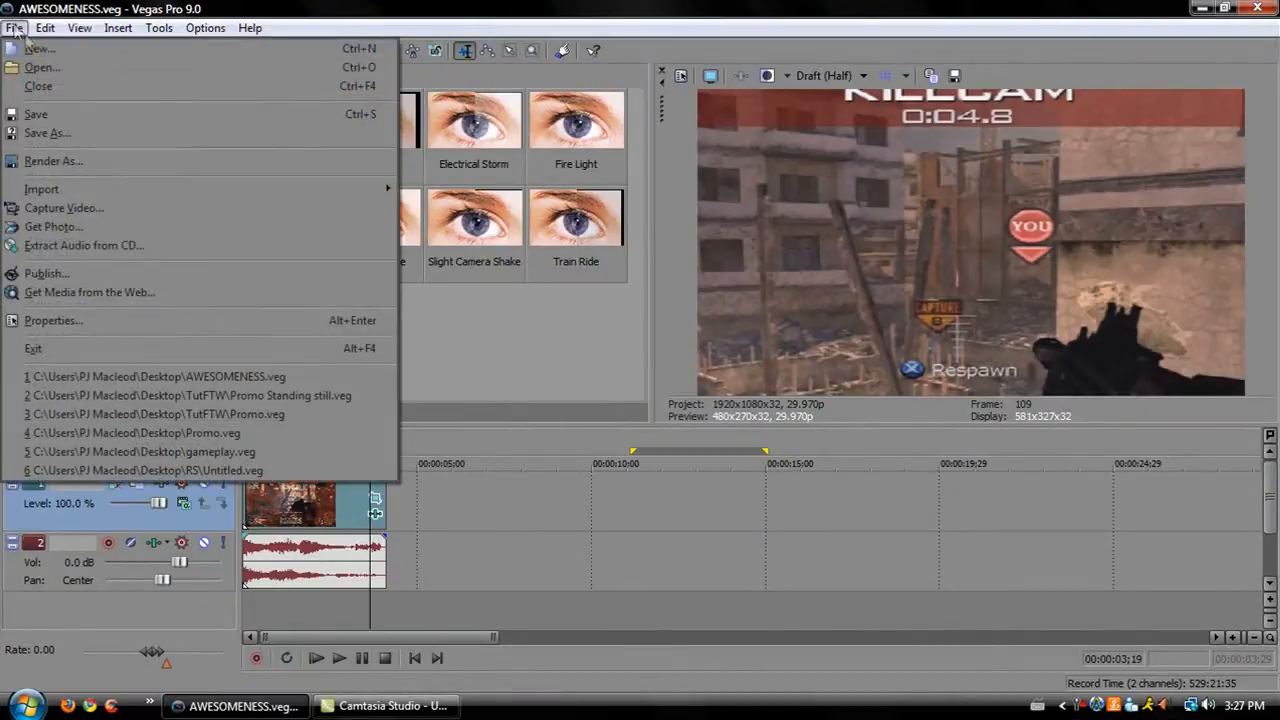
click(73, 161)
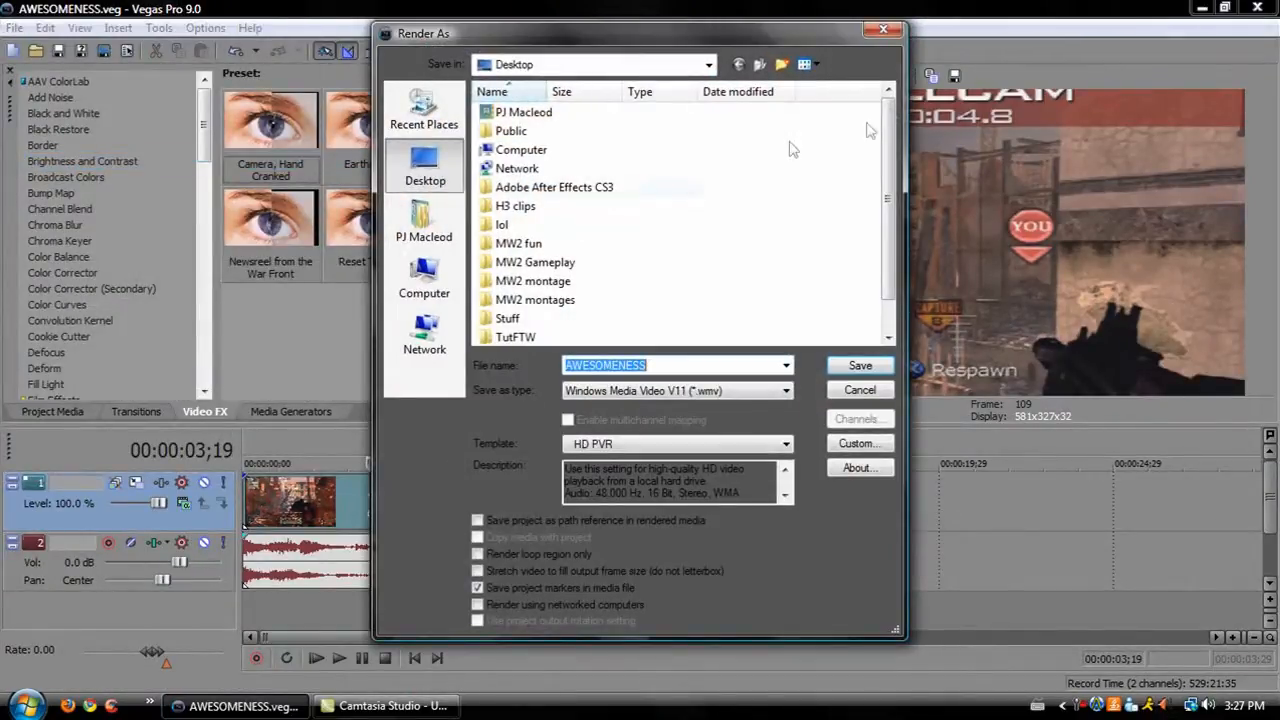
click(523, 281)
scroll(523, 283, down, 1)
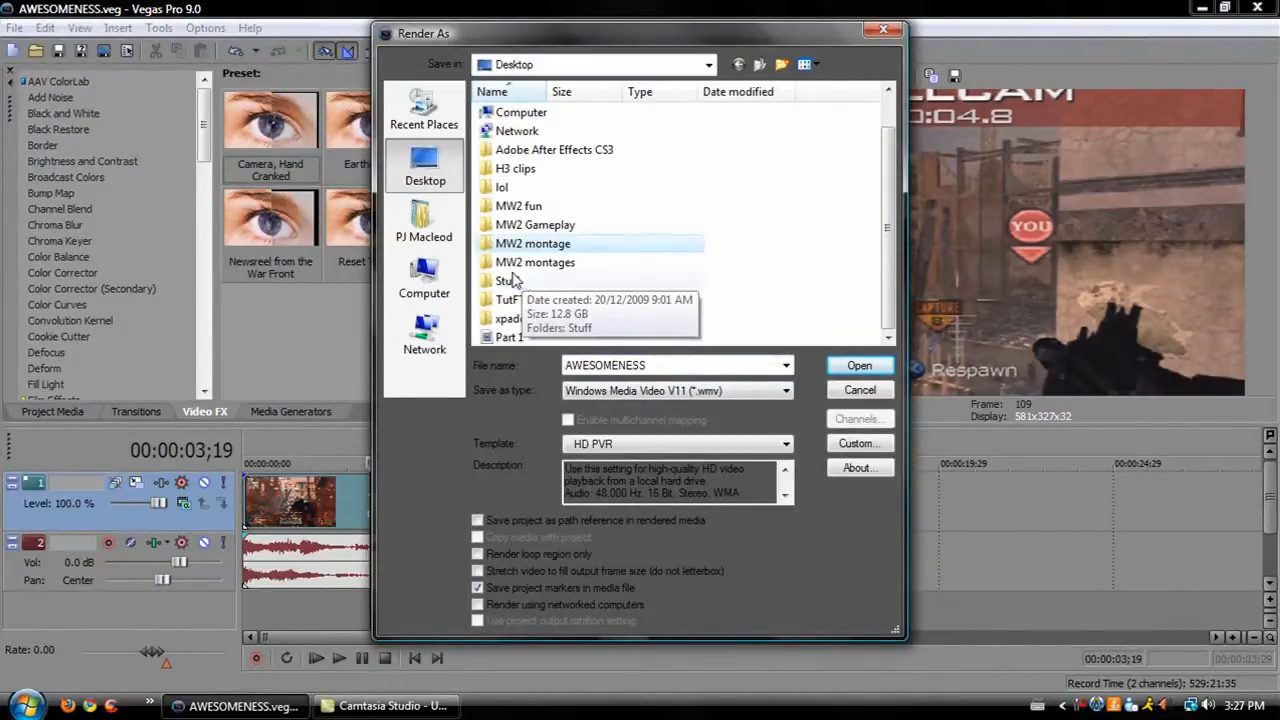
click(549, 268)
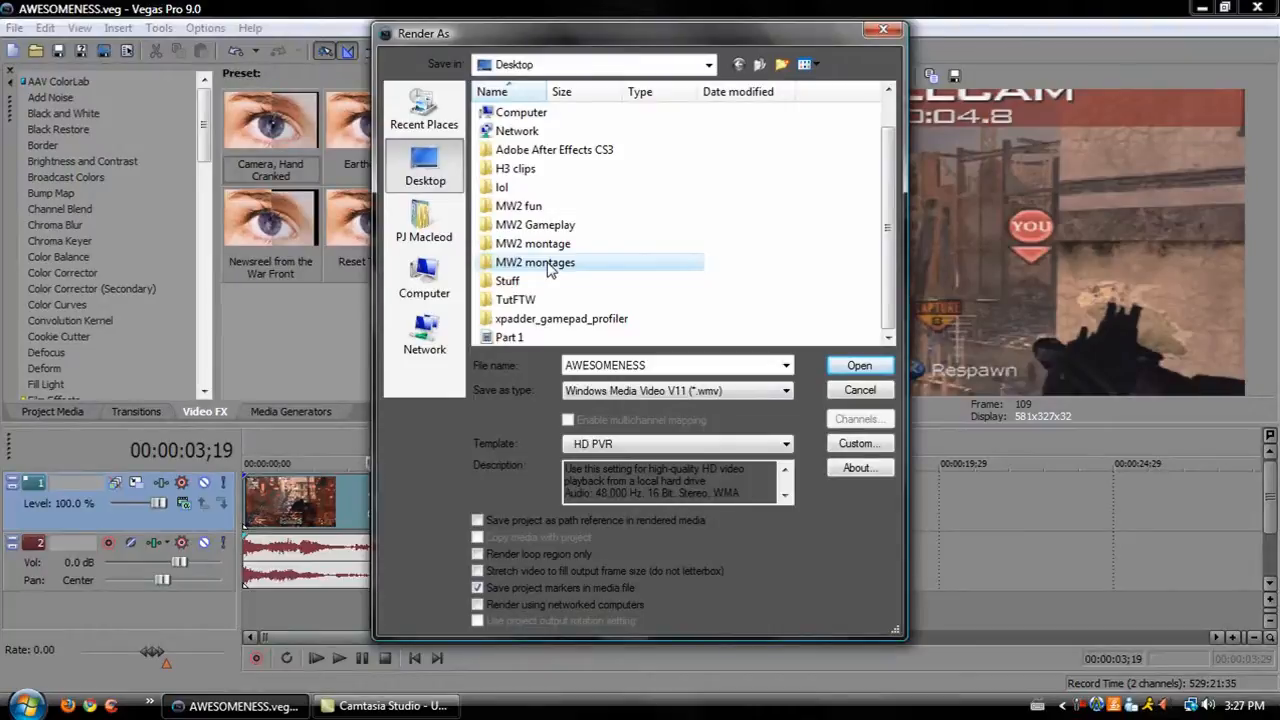
click(537, 299)
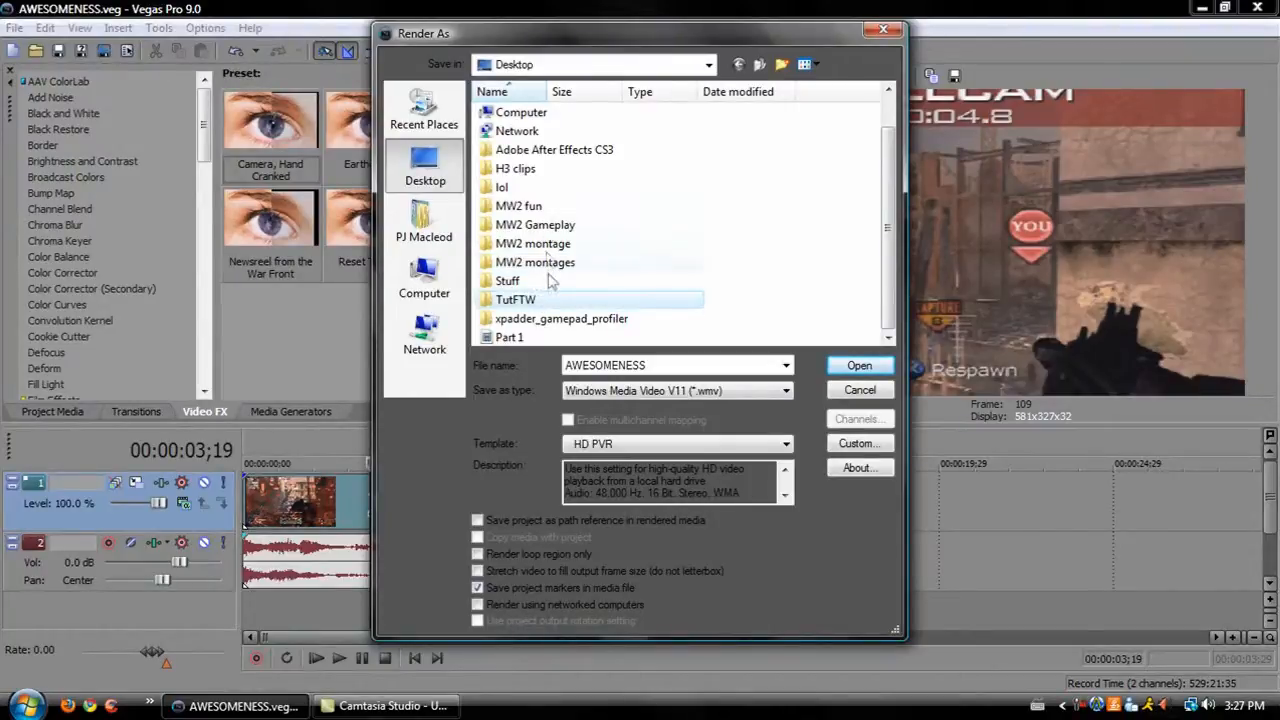
click(542, 253)
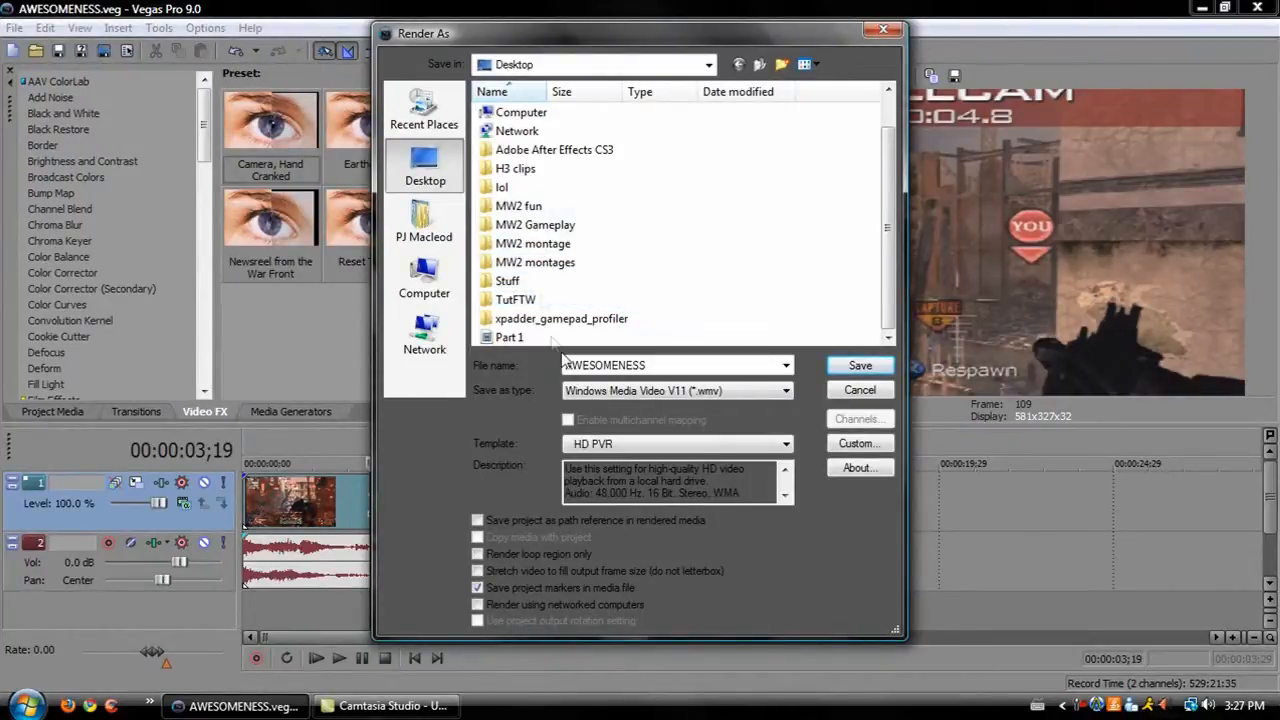
Try naming the render TutorialFTW with only the loop region rendered, then close the dialog.
double_click(714, 366)
click(714, 366)
key(BackSpace)
key(BackSpace)
key(BackSpace)
key(BackSpace)
key(BackSpace)
key(BackSpace)
key(BackSpace)
key(BackSpace)
text(TutorialFTW)
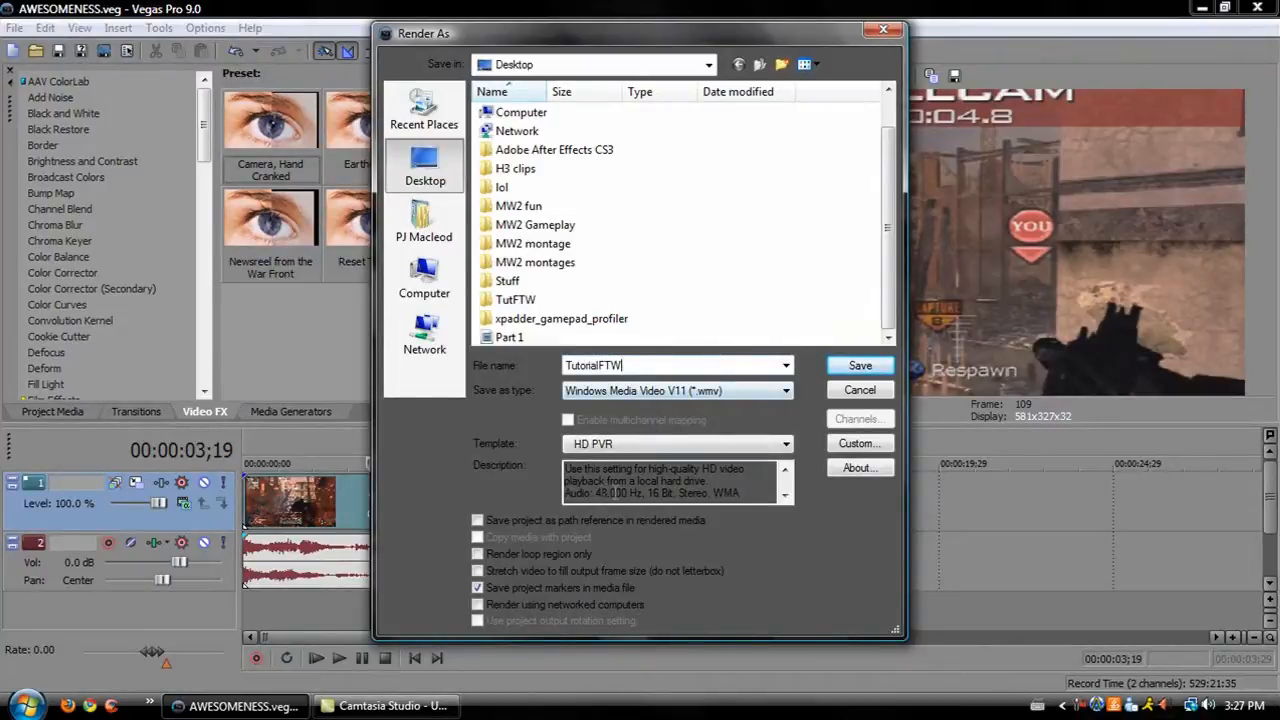
click(478, 553)
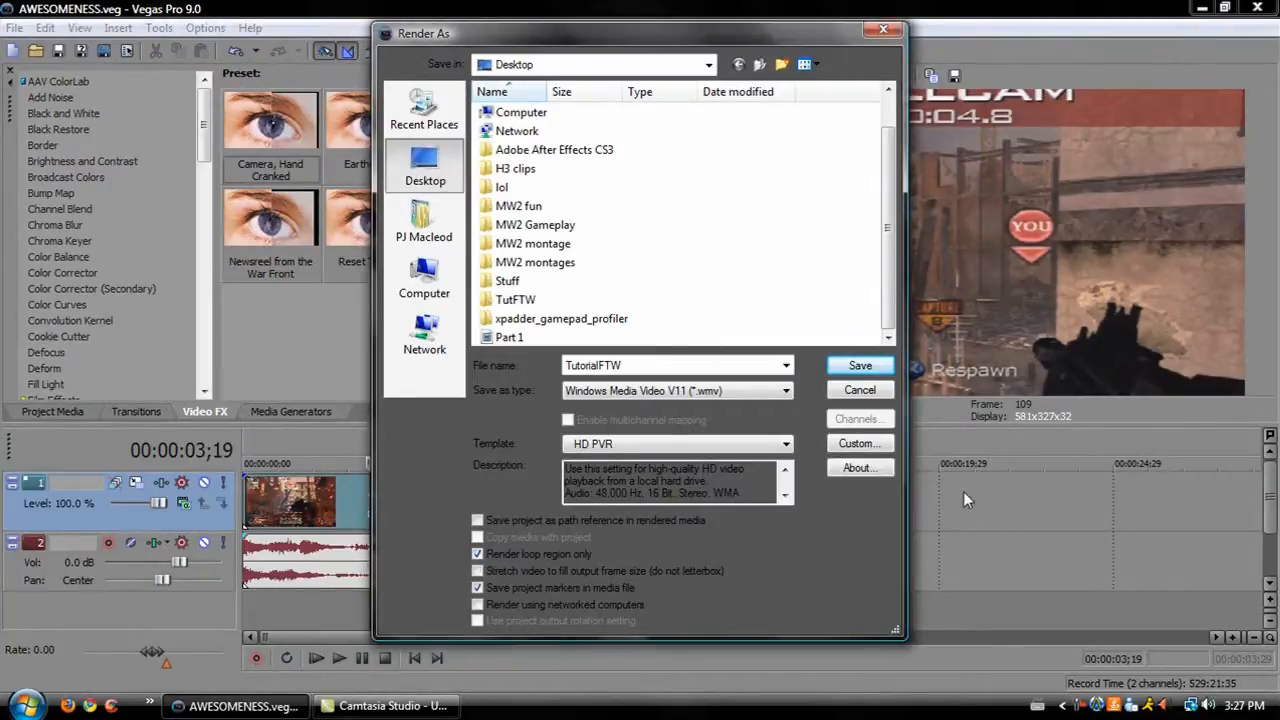
click(883, 30)
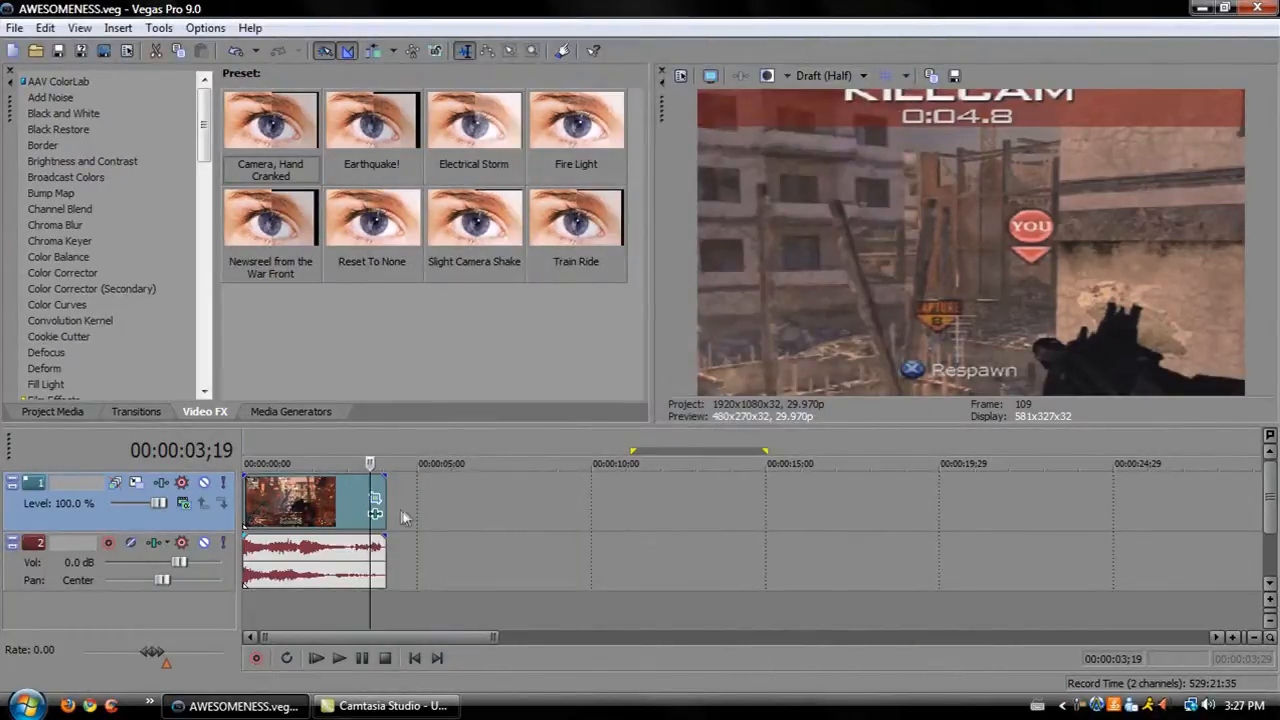
Select the clip on the timeline and open Render As, keeping Windows Media Video V11 as the output type.
click(295, 503)
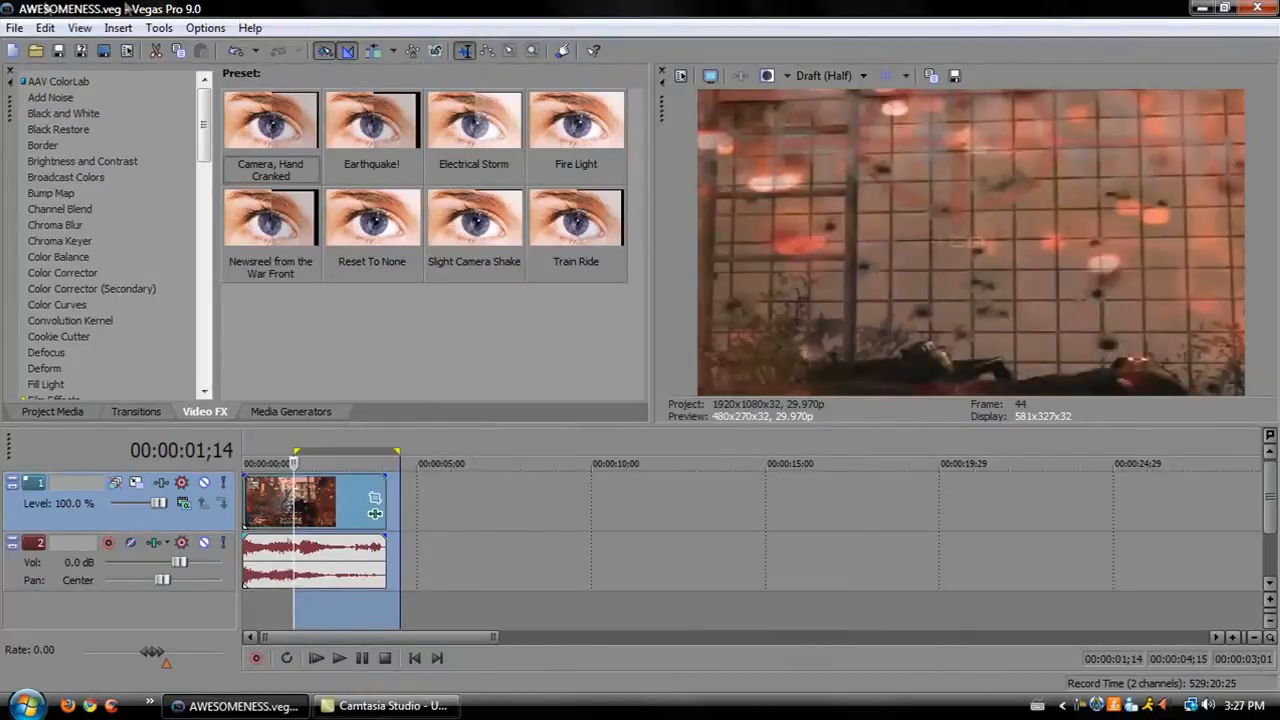
click(14, 28)
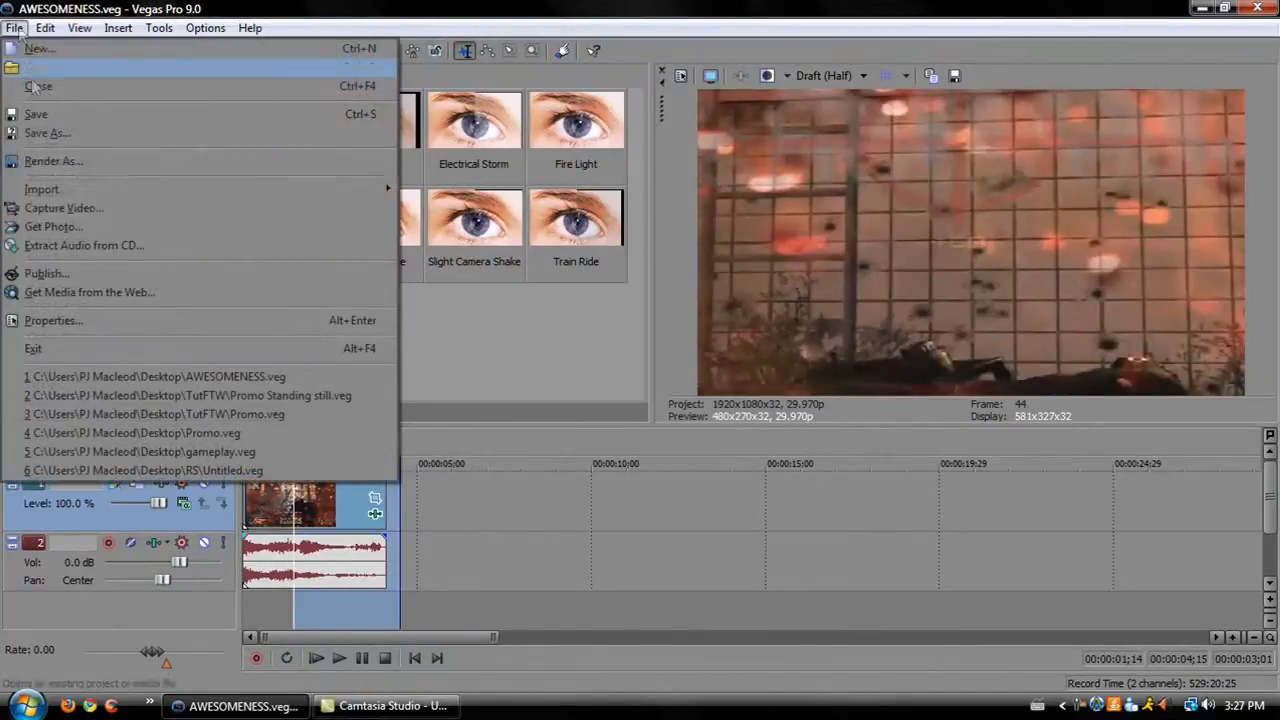
click(50, 161)
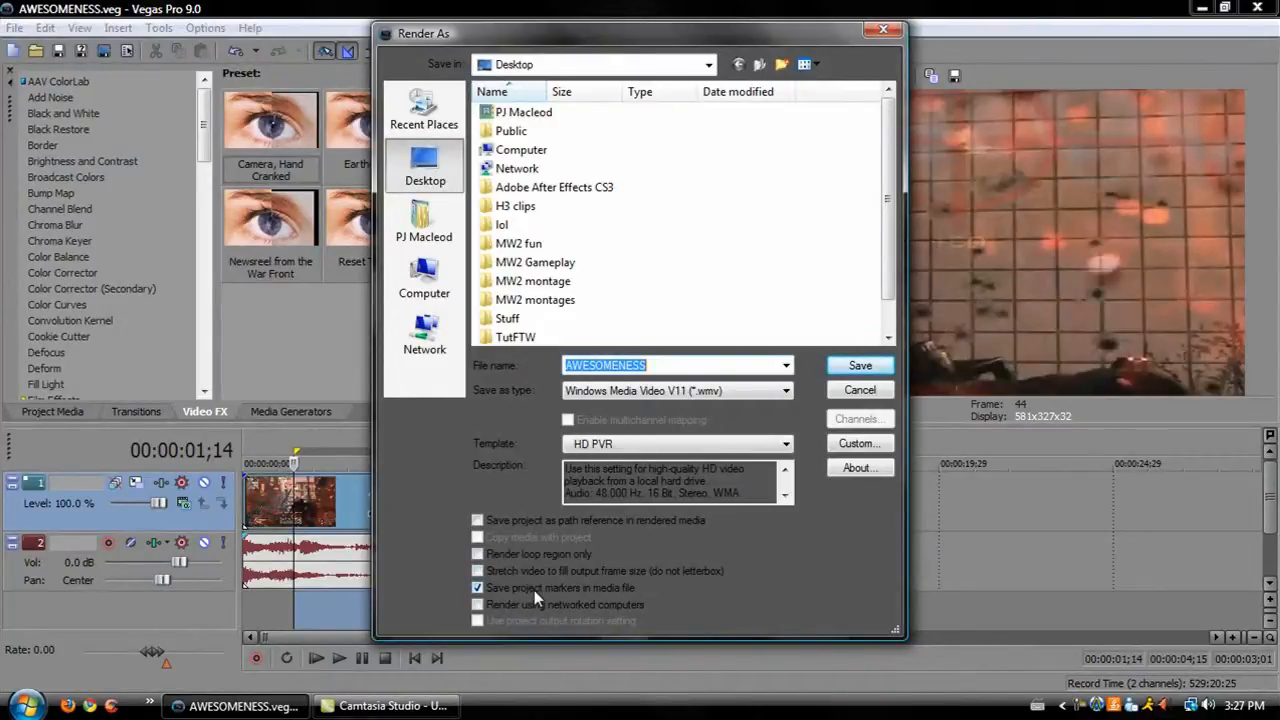
click(477, 589)
click(477, 590)
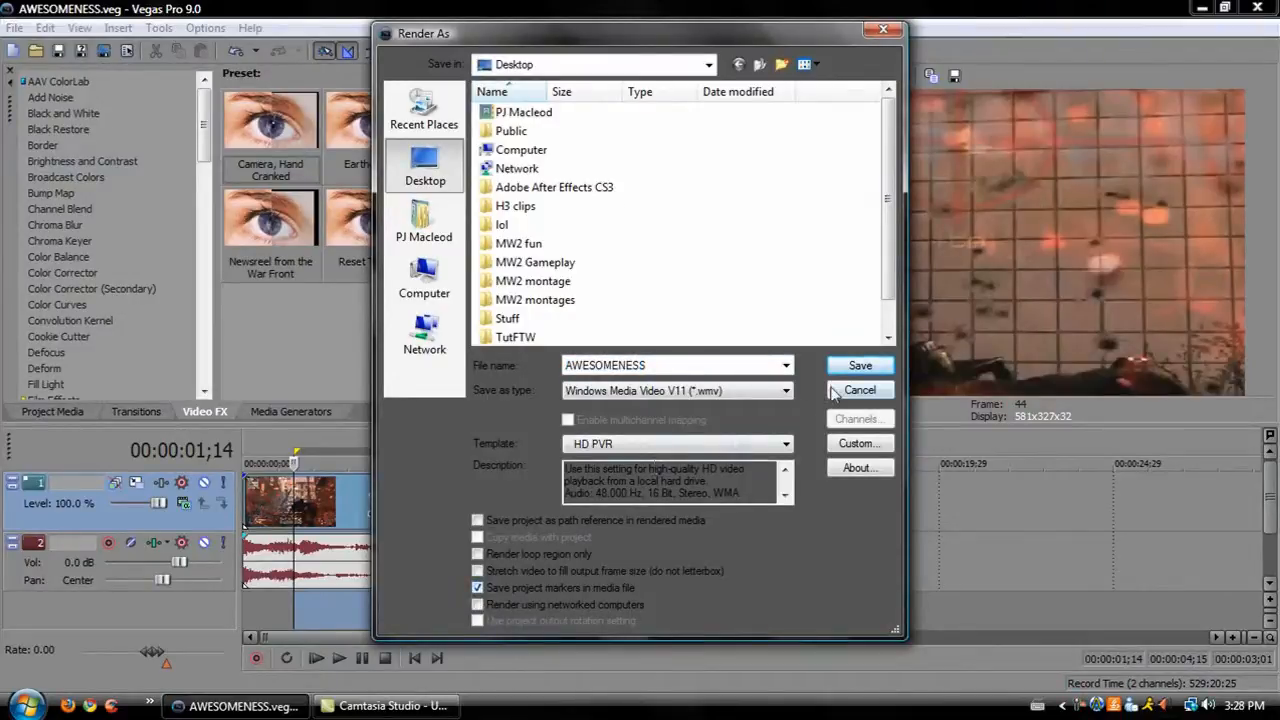
click(752, 392)
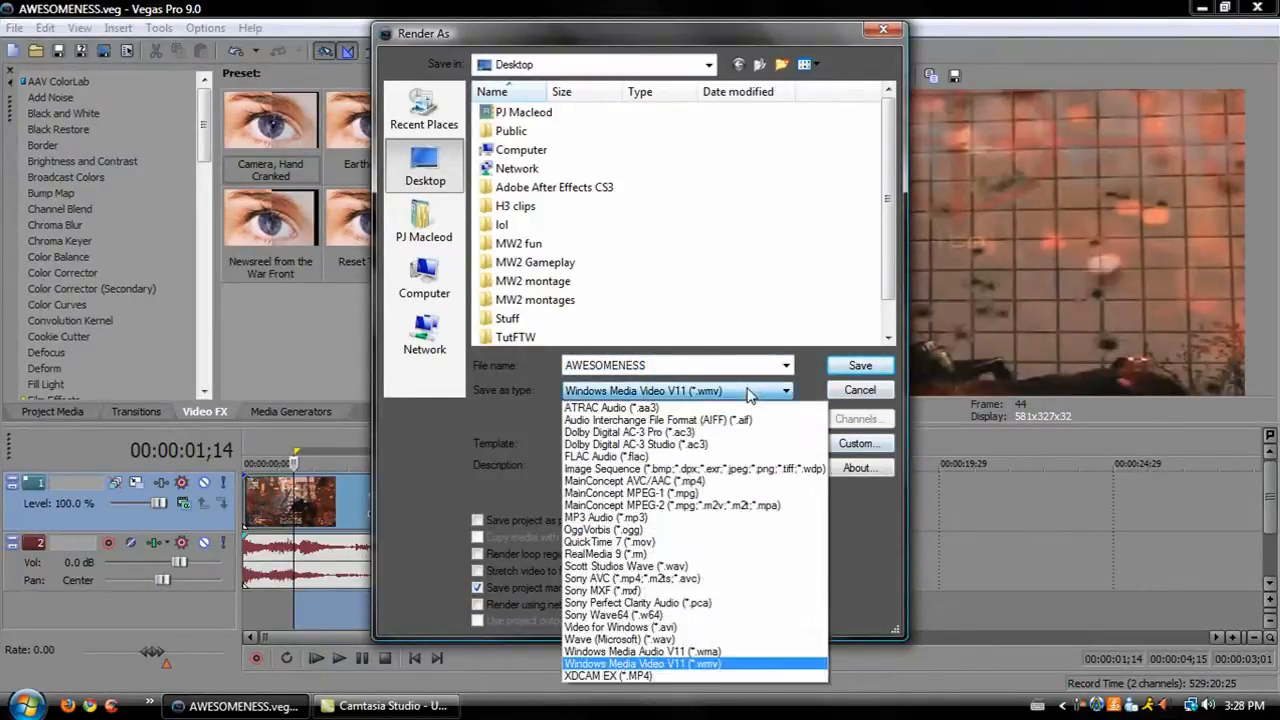
click(692, 666)
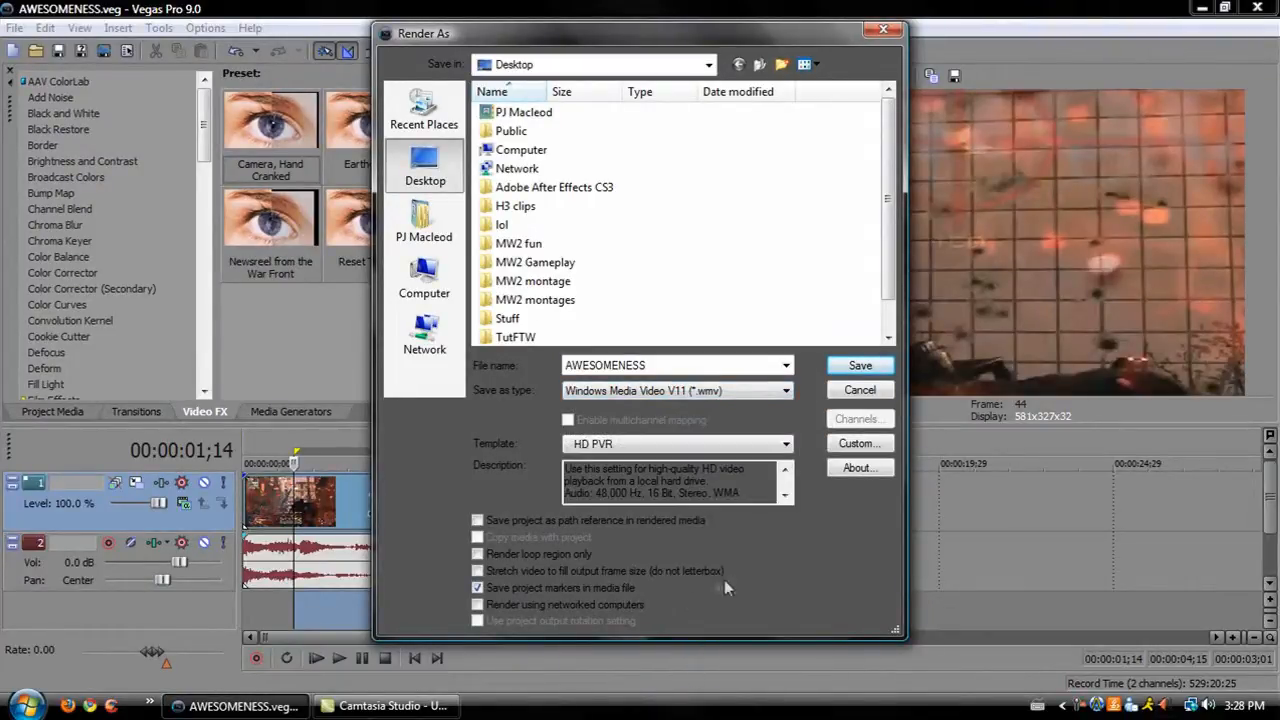
click(756, 392)
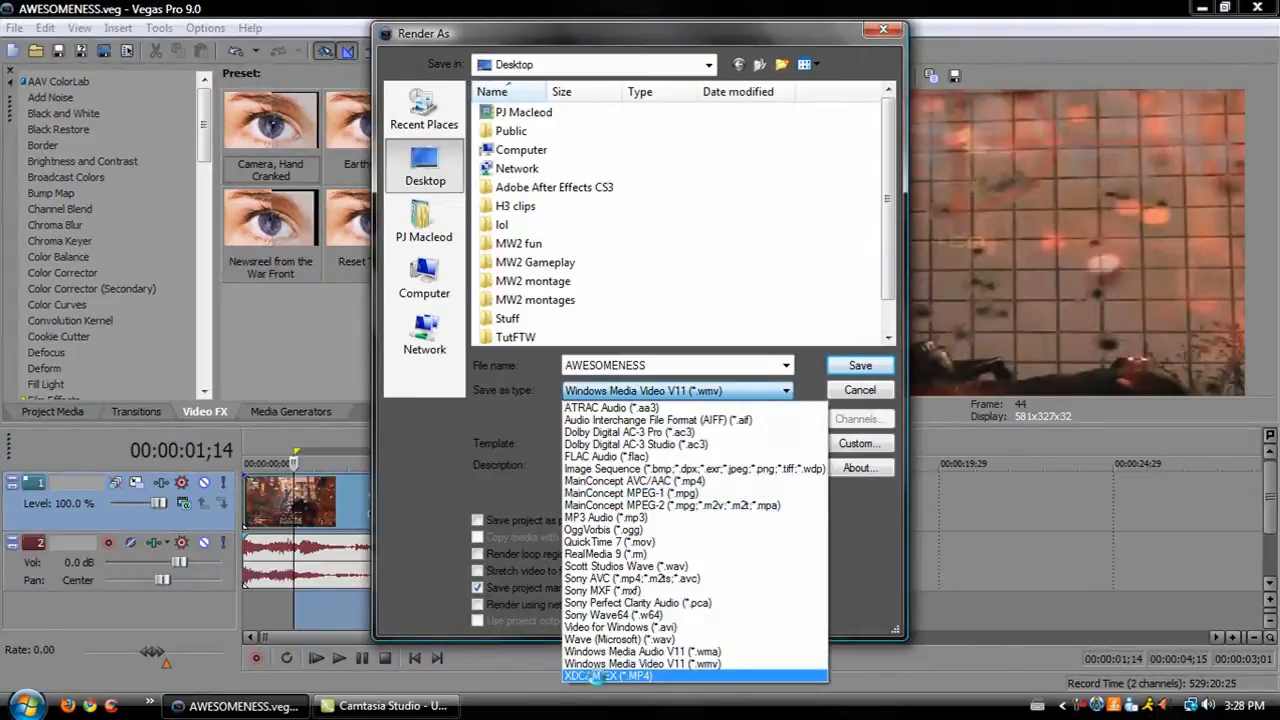
click(611, 664)
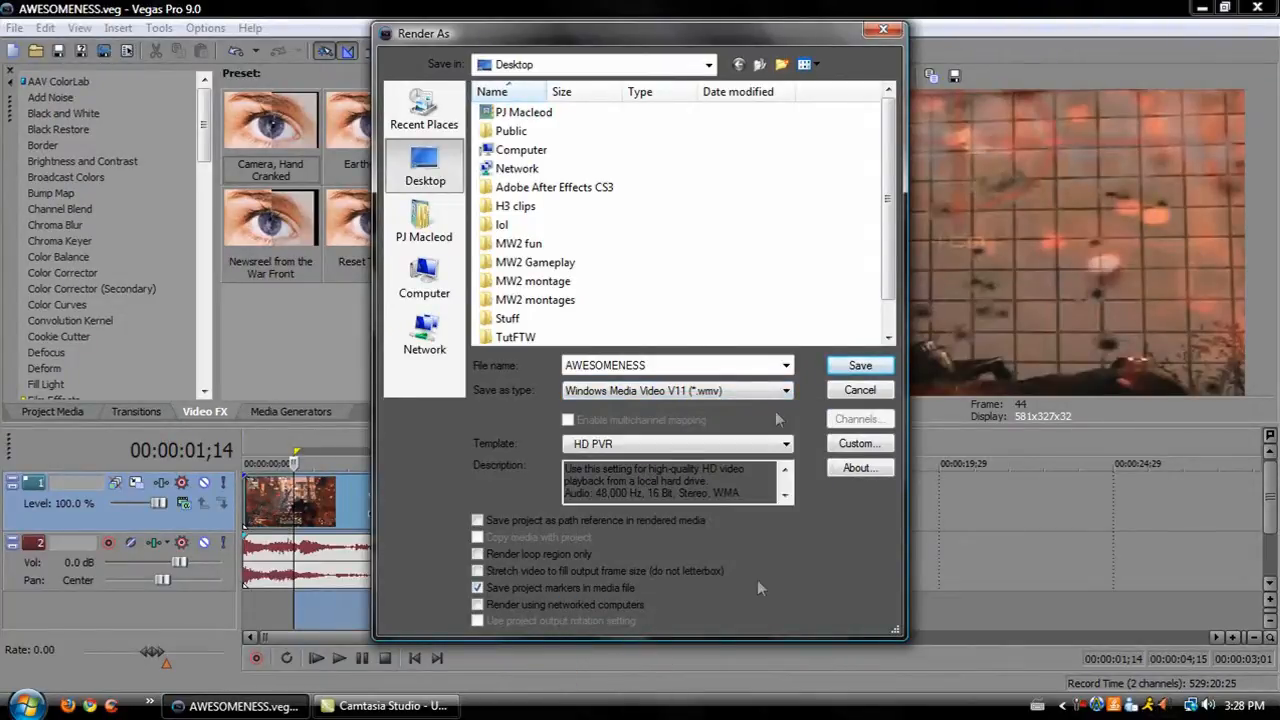
Try the HD PVR 1080p custom template and adjust the video width, then cancel both render dialogs.
click(888, 450)
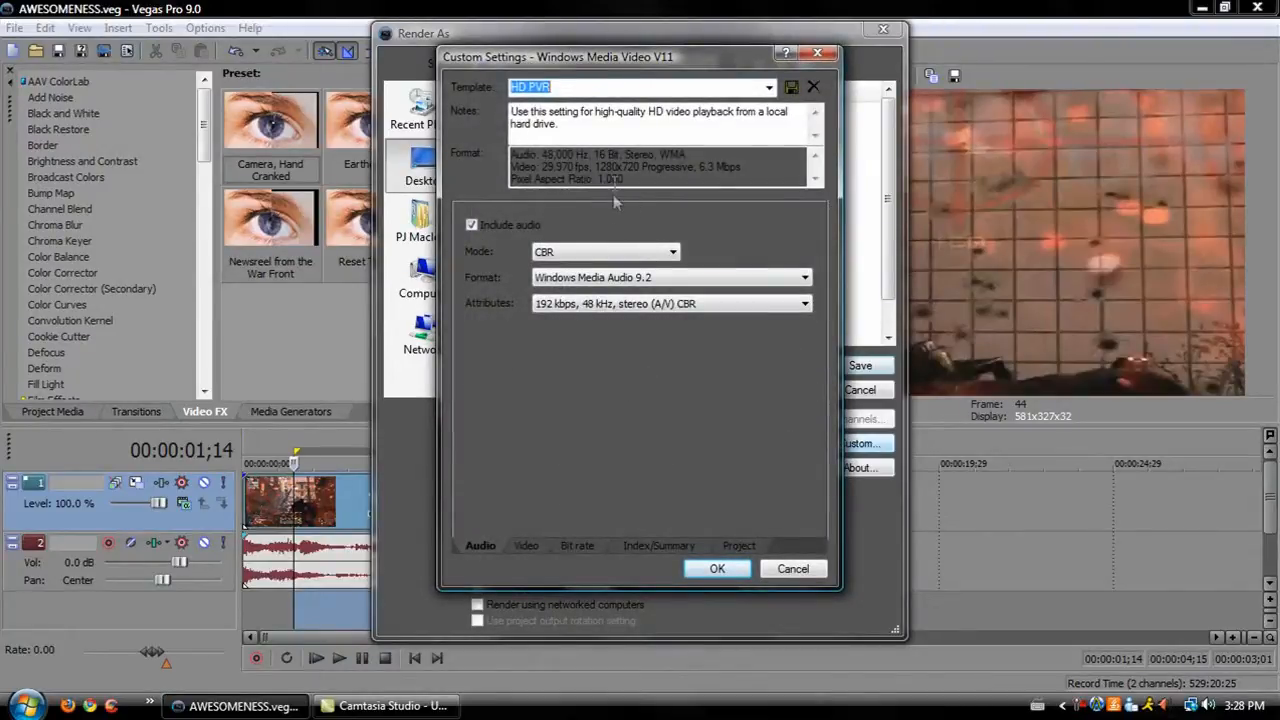
click(769, 87)
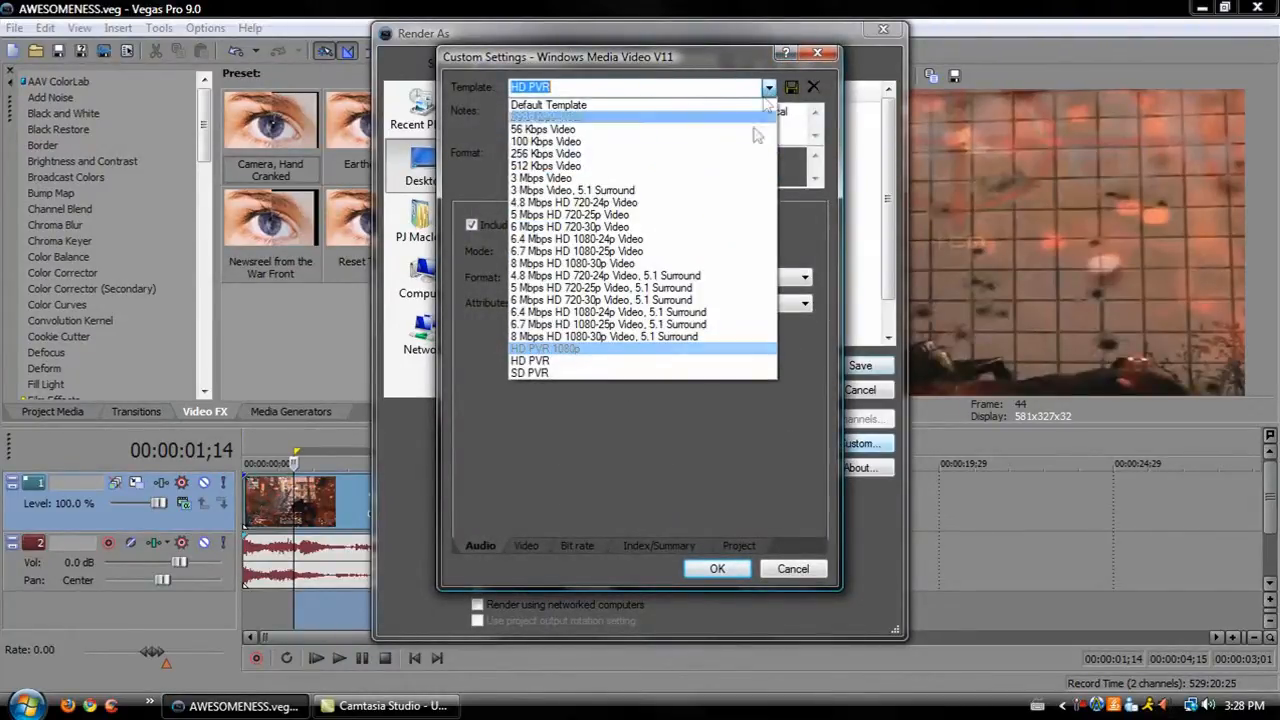
click(603, 348)
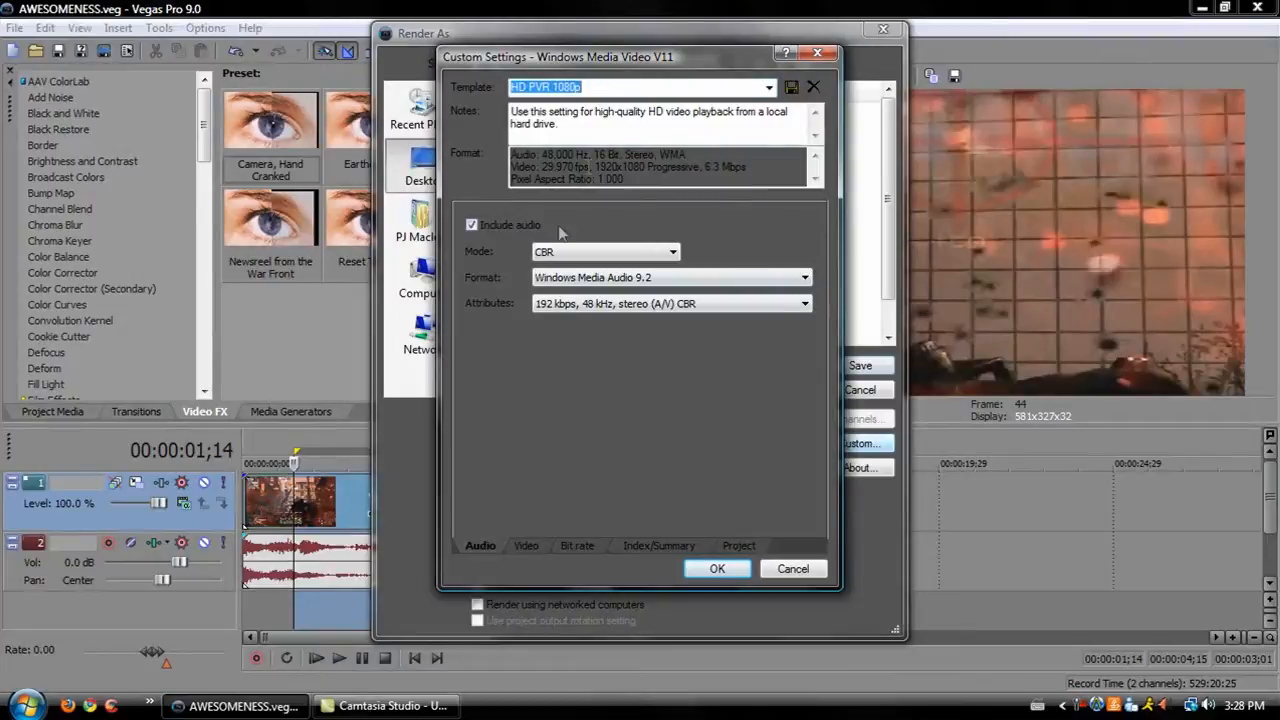
click(524, 545)
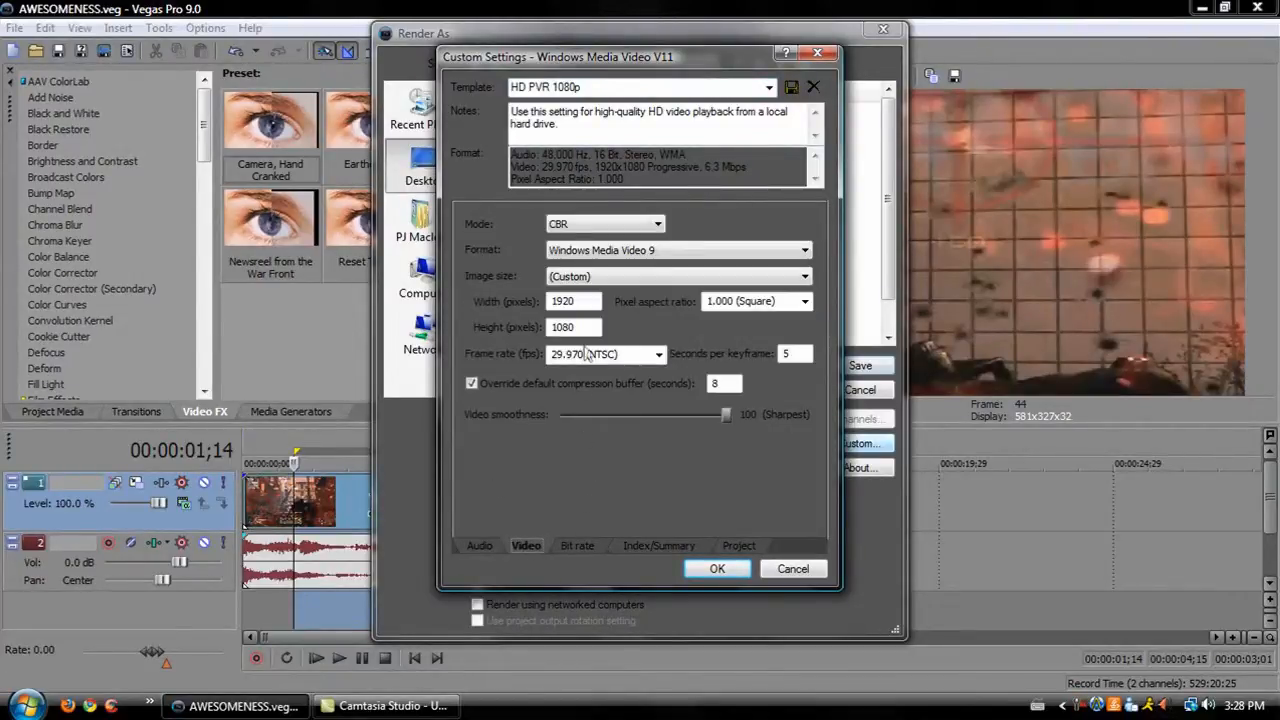
click(592, 226)
click(612, 232)
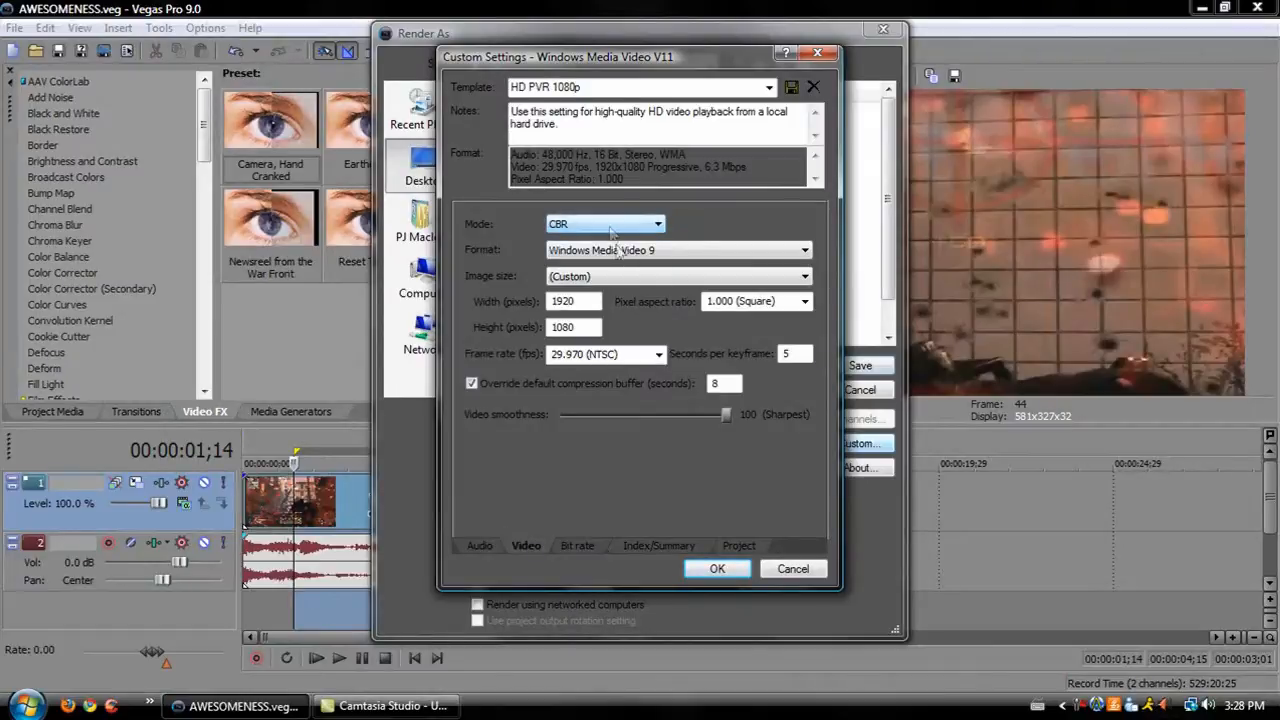
double_click(588, 301)
drag(391, 306, 586, 298)
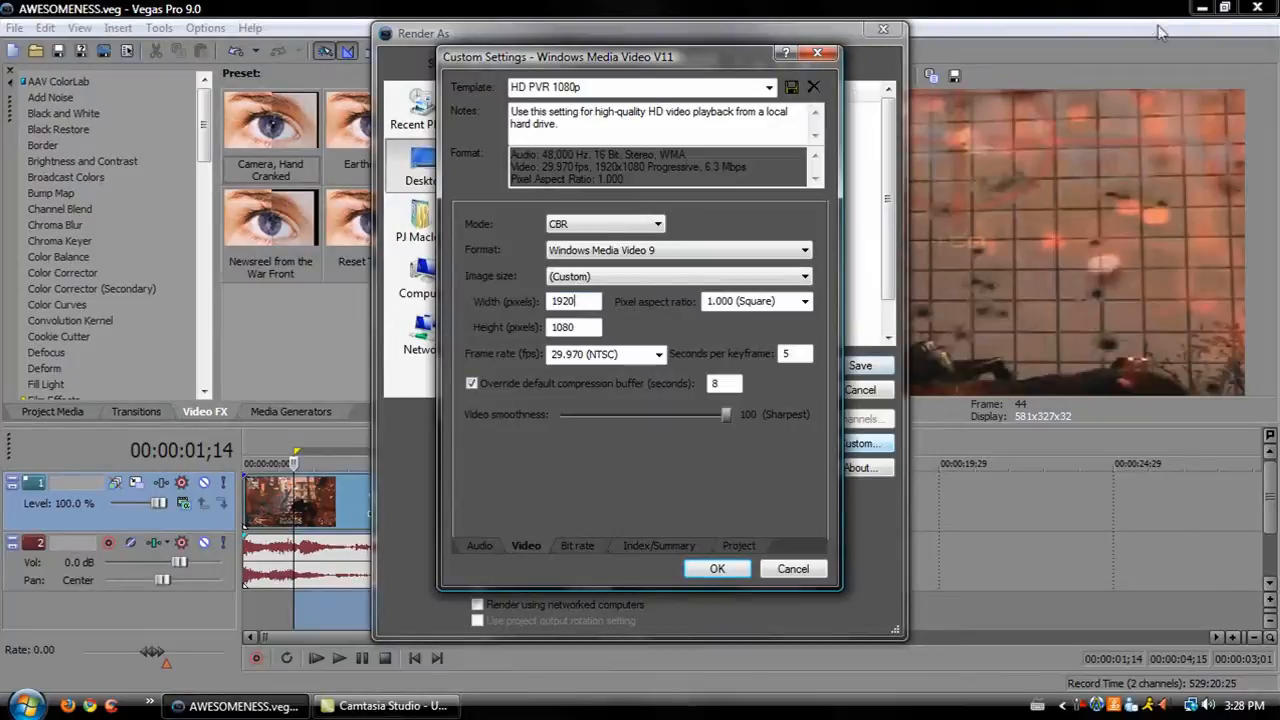
key(Tab)
key(Escape)
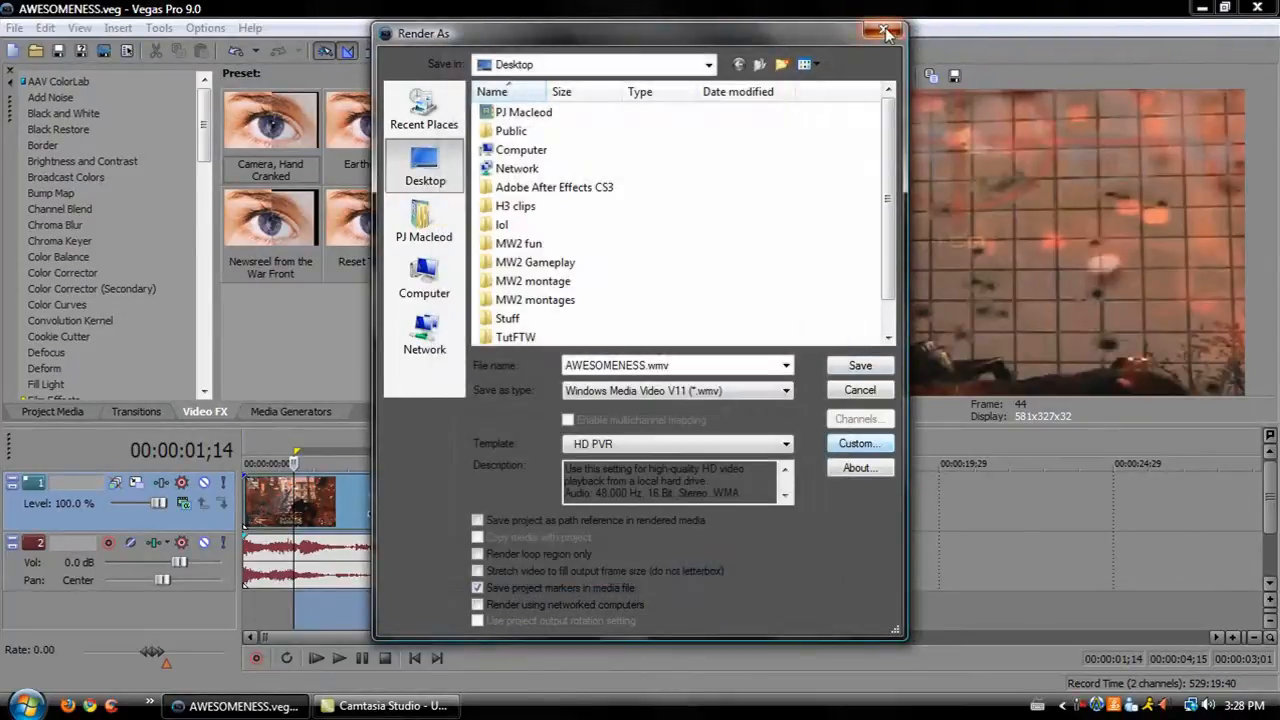
click(883, 30)
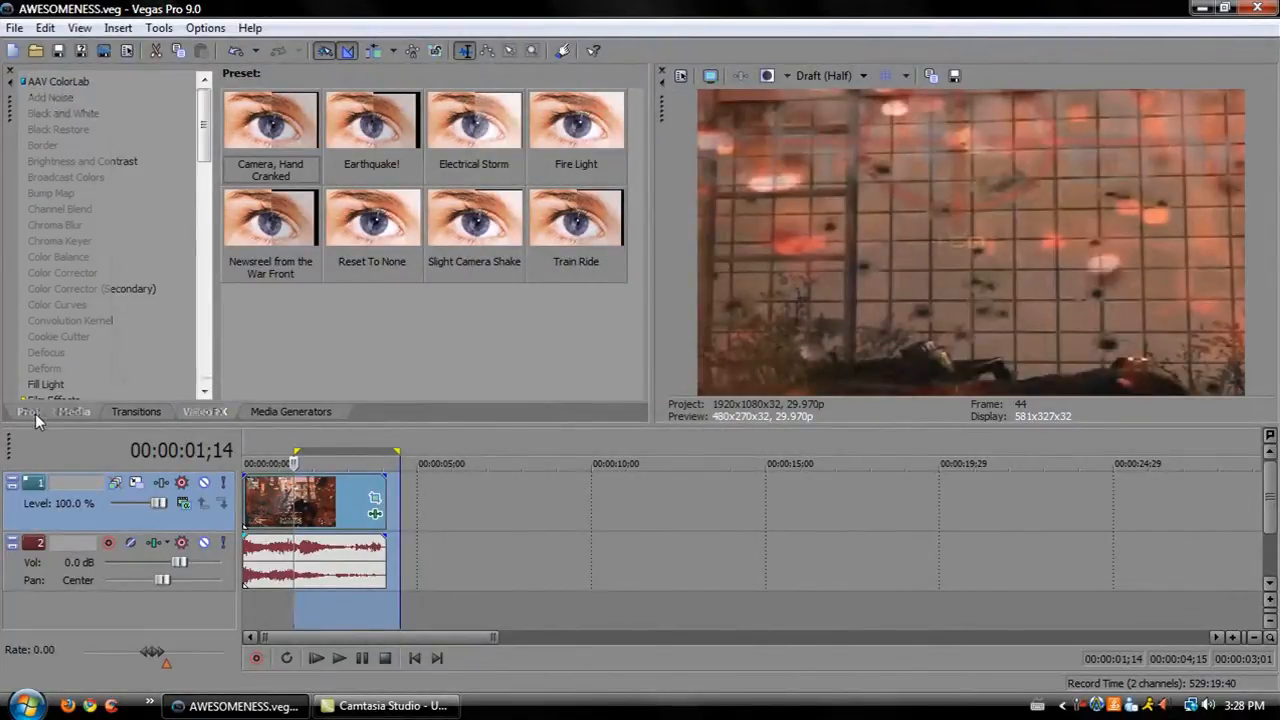
Reopen Render As from the Project Media view and open its custom settings.
click(35, 412)
click(124, 142)
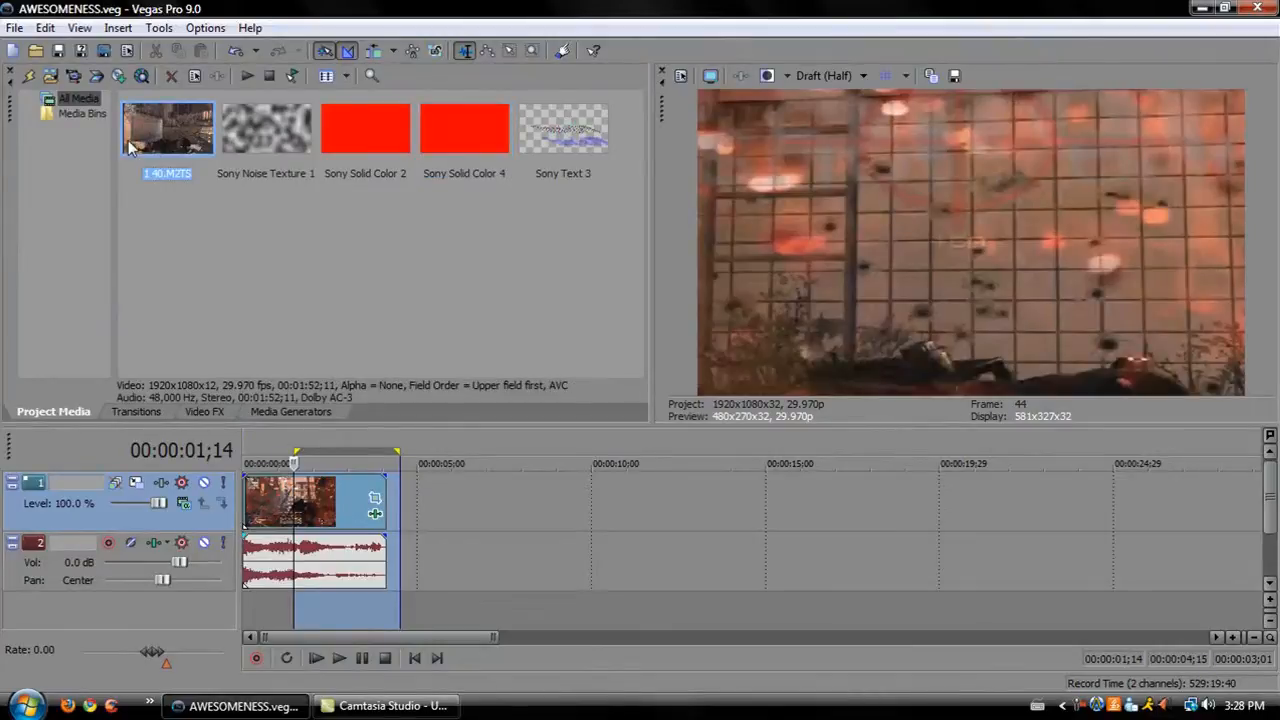
click(14, 28)
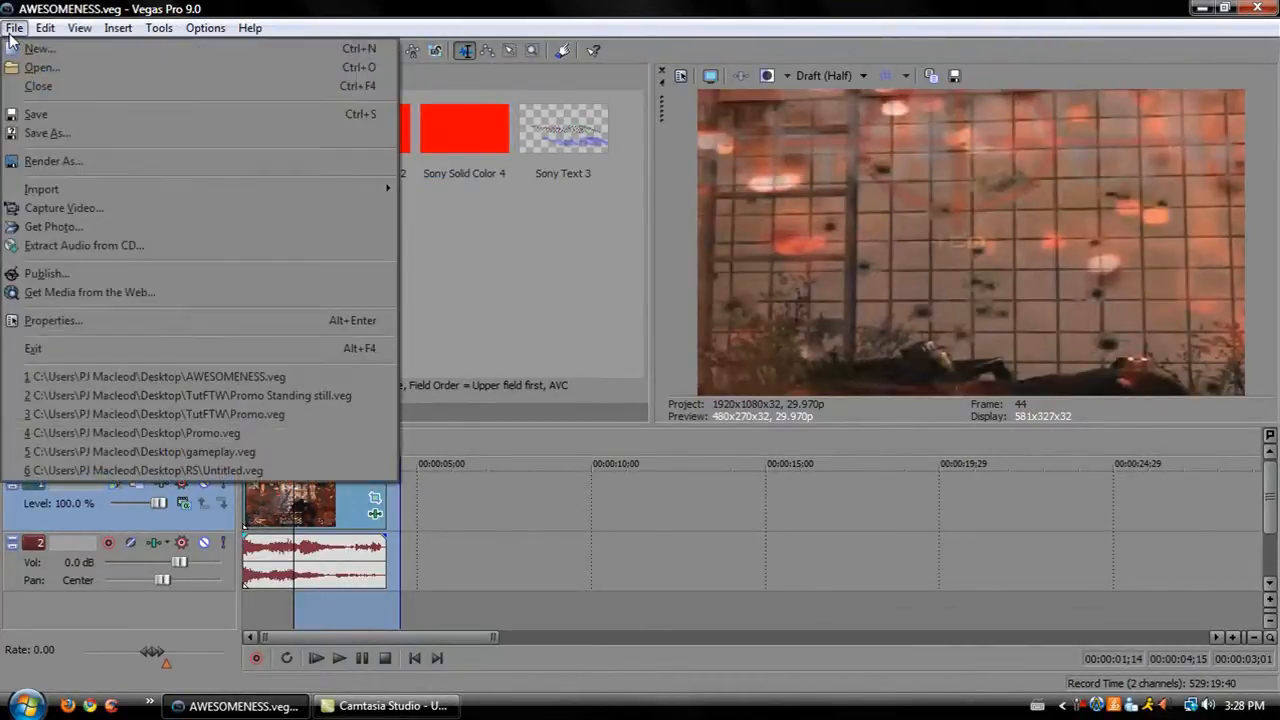
click(187, 164)
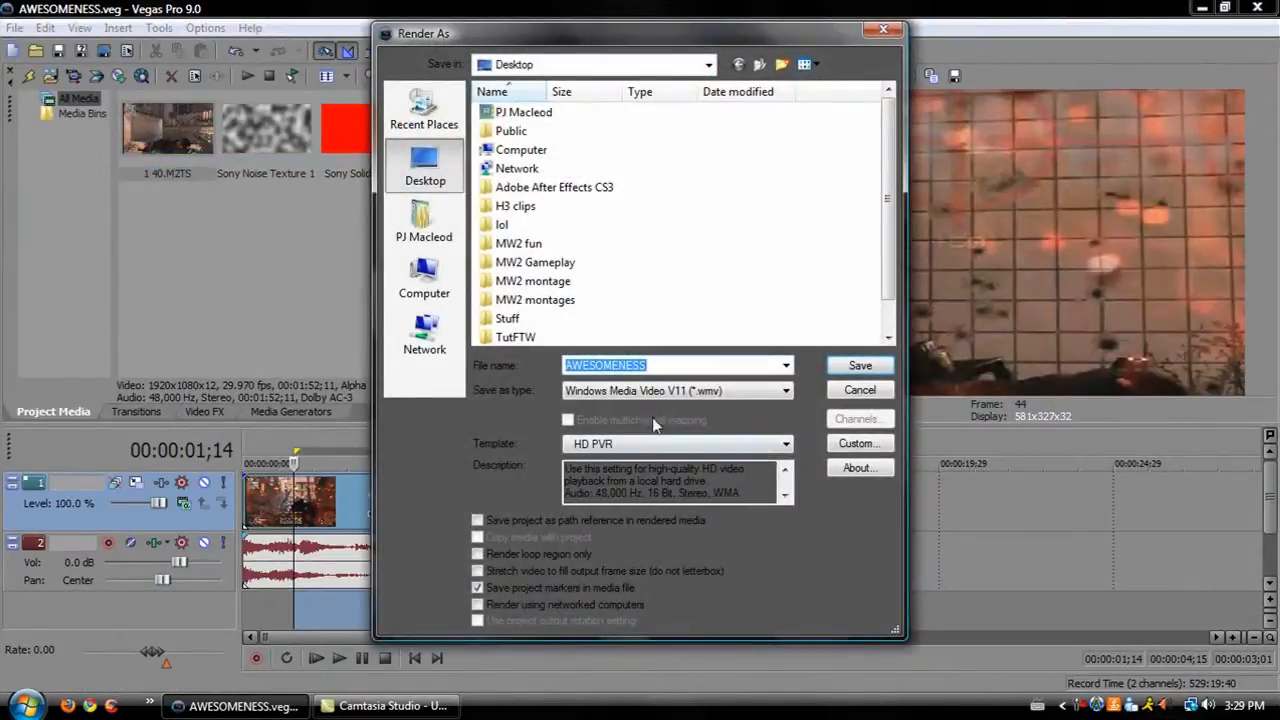
click(858, 443)
Set the video image size to Custom and choose the HD PVR 1080p template.
click(523, 547)
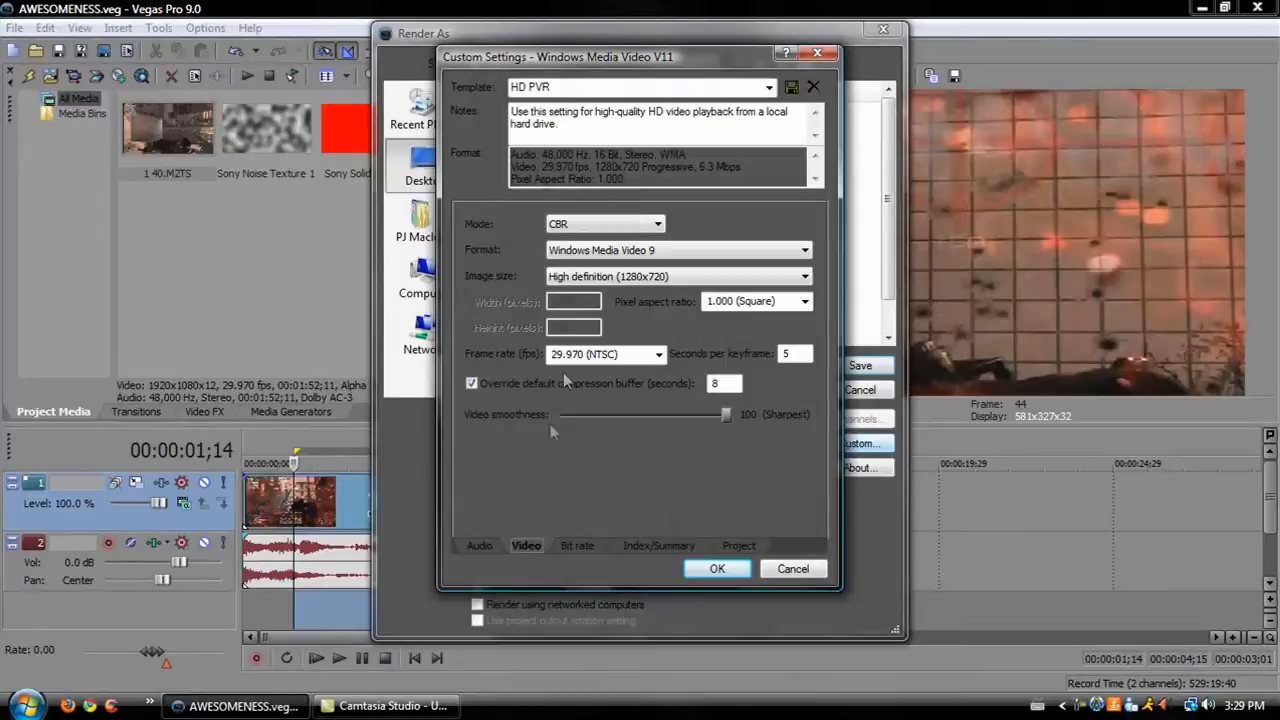
click(570, 285)
click(592, 385)
double_click(565, 301)
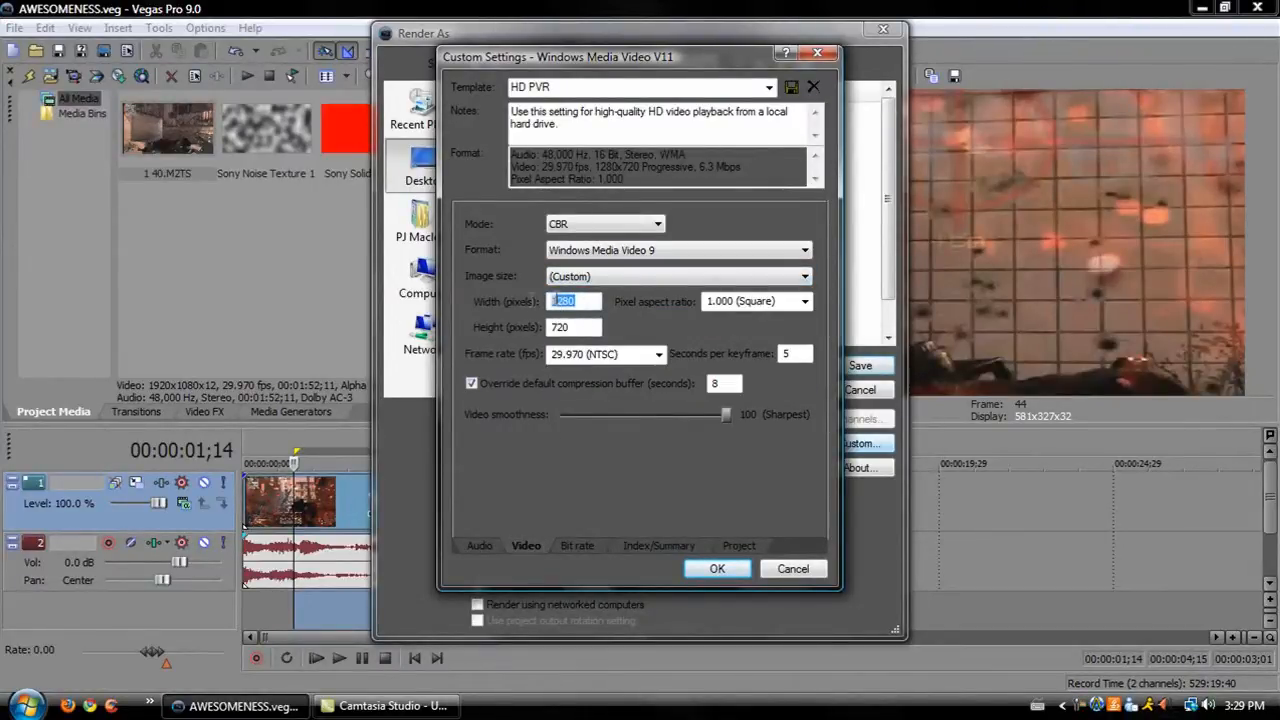
click(768, 87)
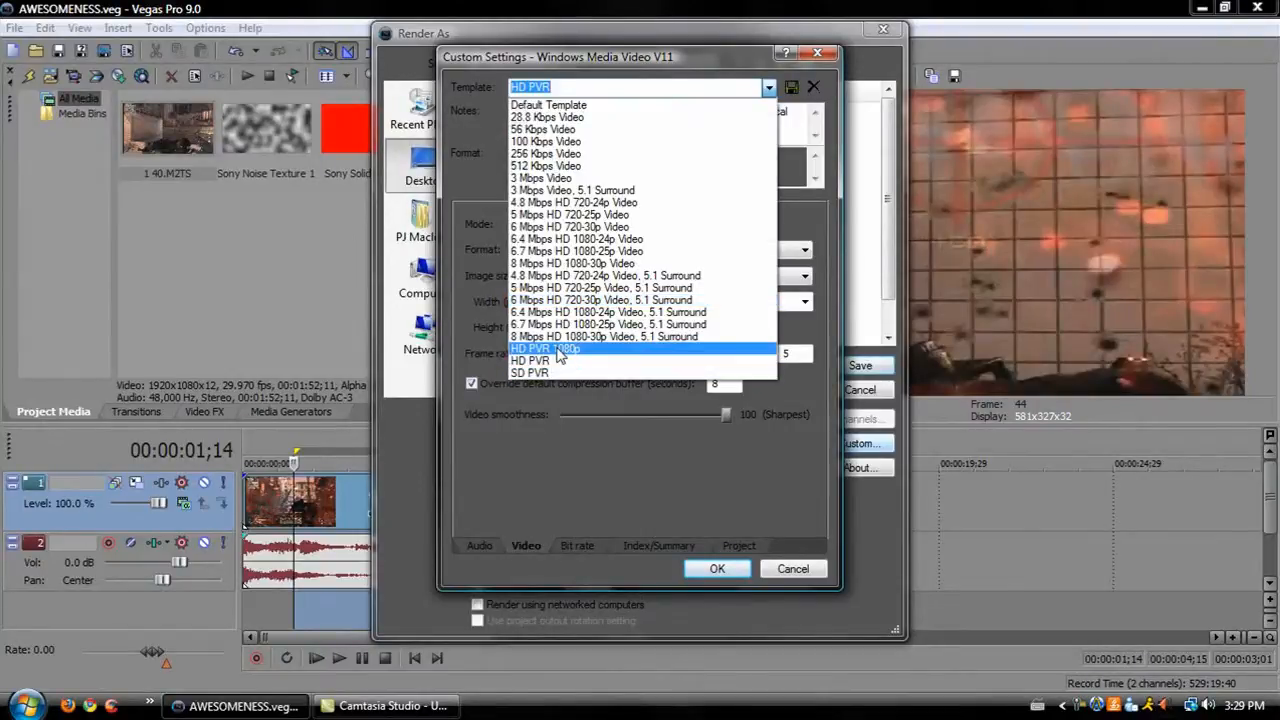
click(566, 358)
double_click(541, 301)
drag(540, 302, 714, 304)
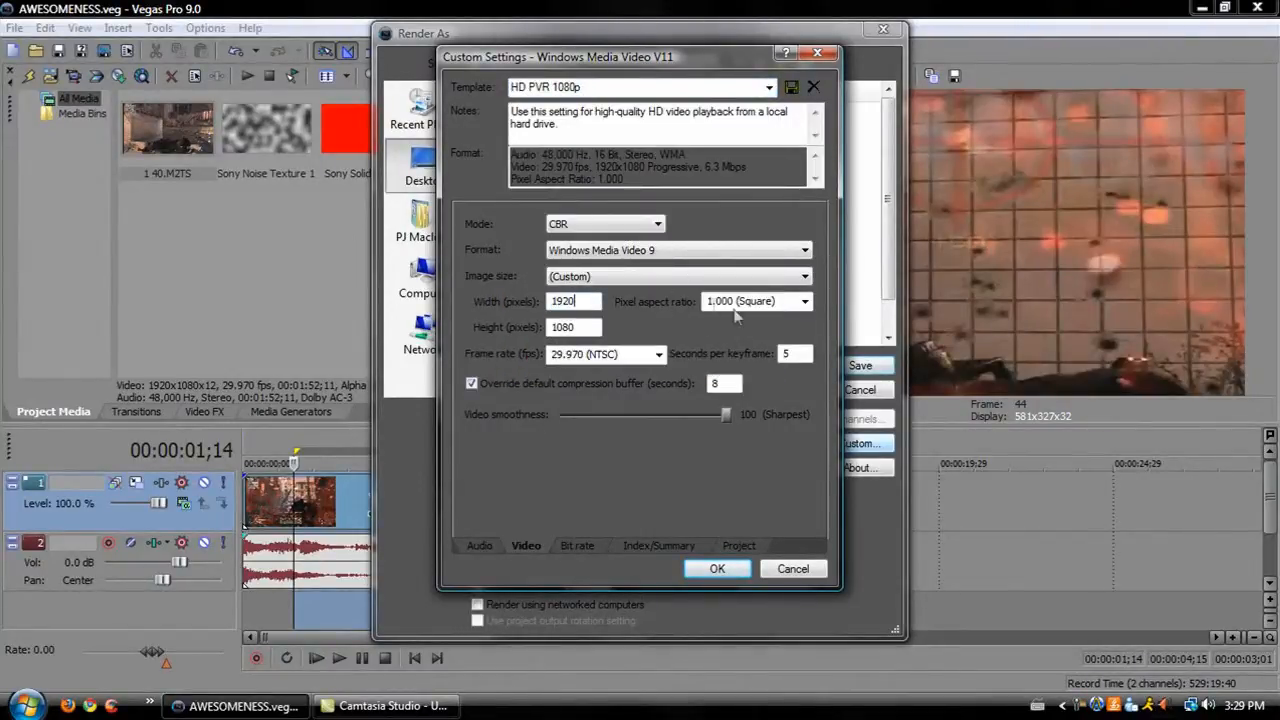
Review the frame rate, video smoothness, bit rate and index/summary settings.
click(569, 353)
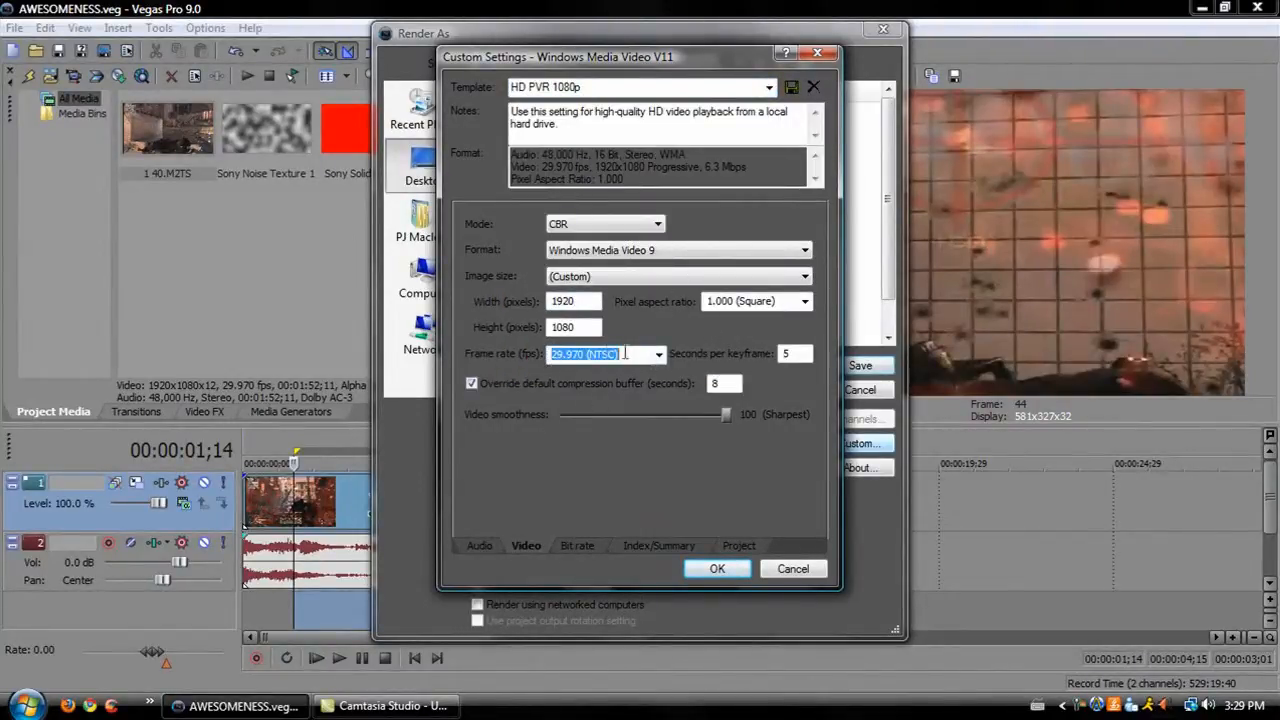
click(730, 383)
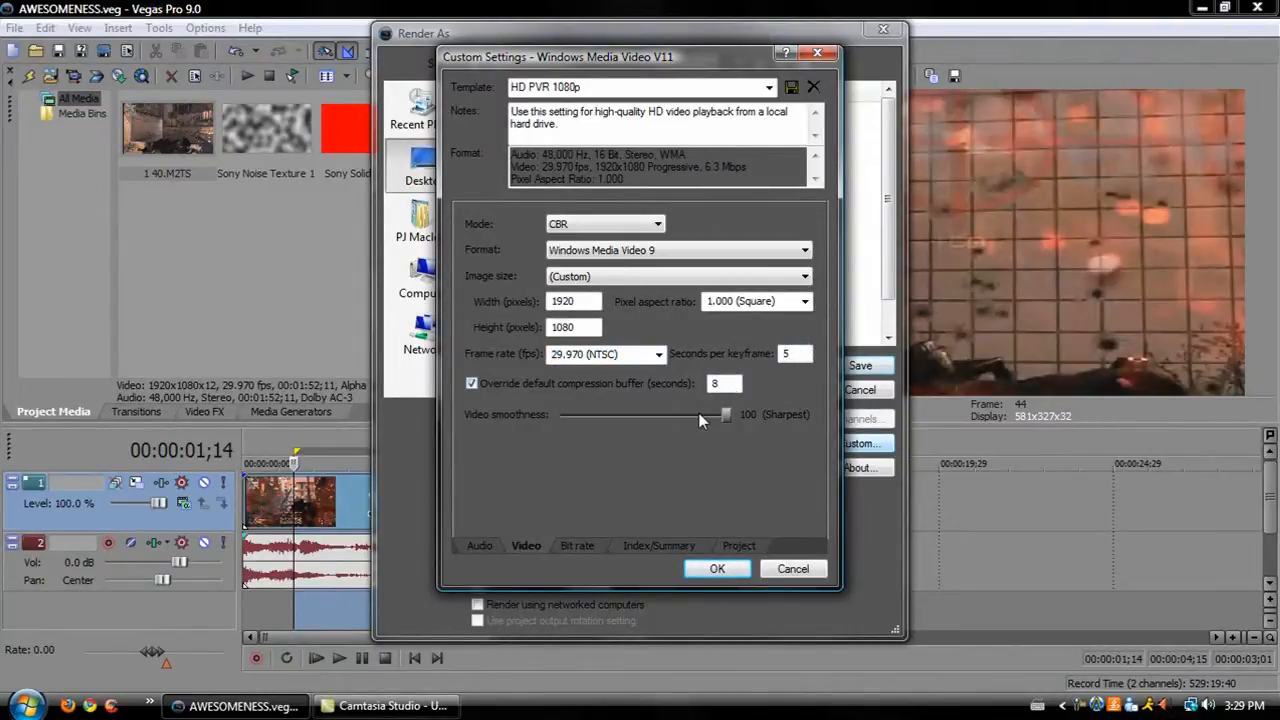
drag(726, 414, 896, 440)
drag(726, 414, 716, 420)
drag(670, 418, 920, 452)
click(577, 545)
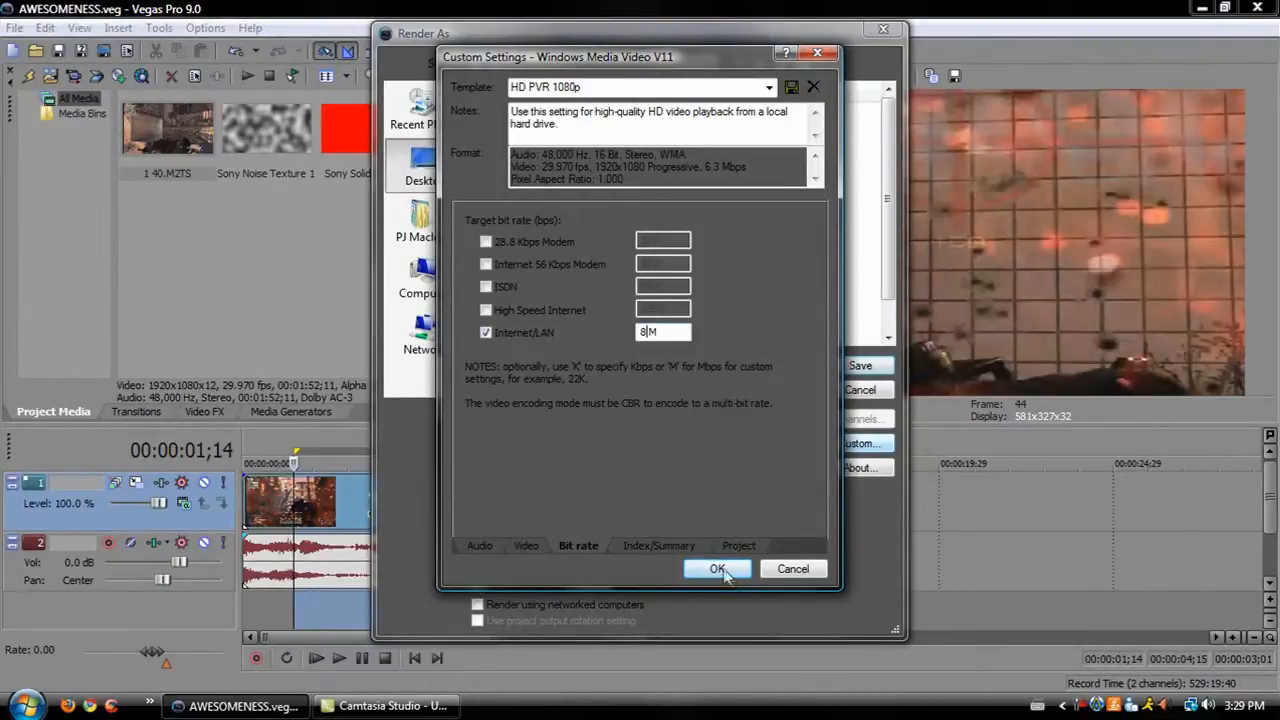
click(640, 548)
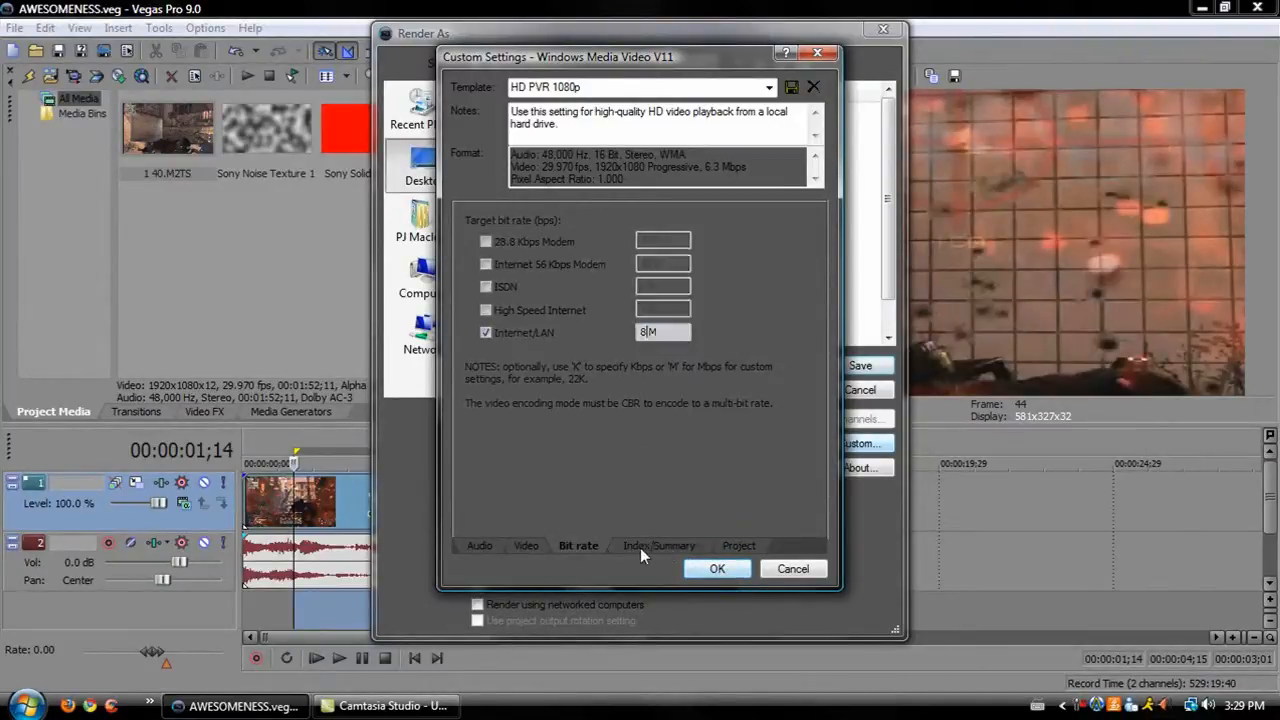
click(740, 548)
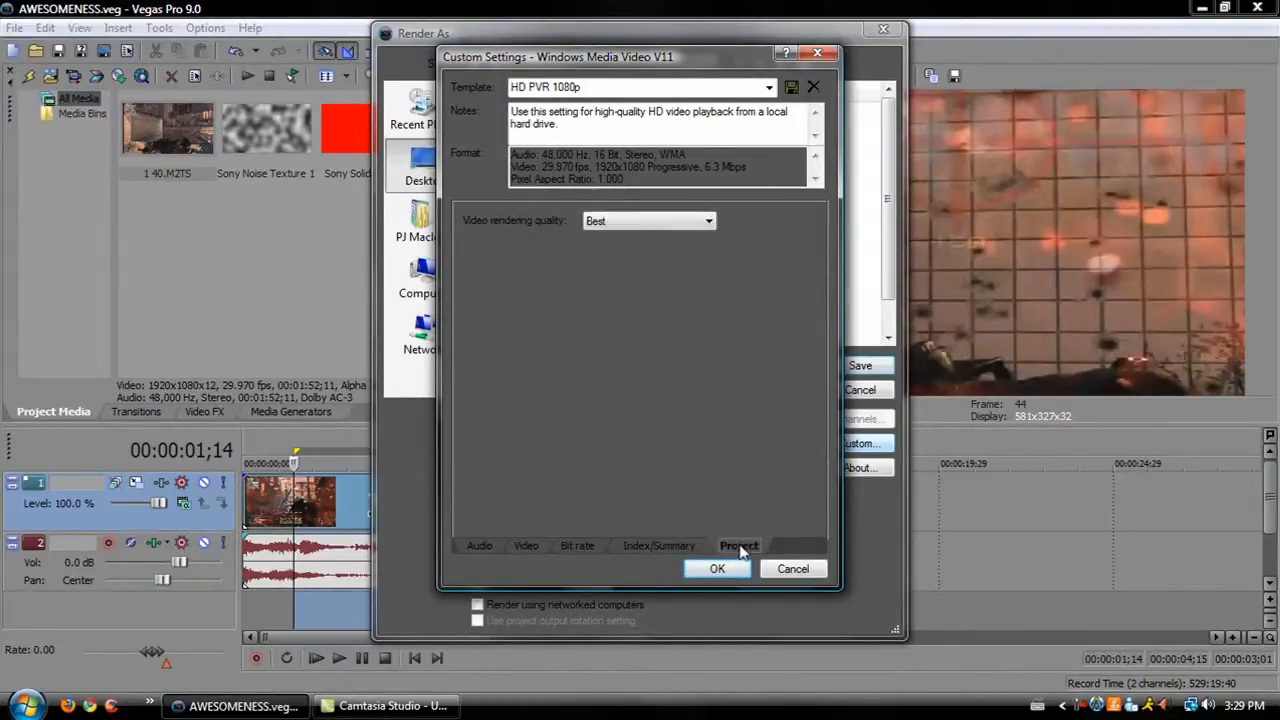
Set video rendering quality to Best, confirm, and render the project as AWESOMENESS.wmv on the Desktop.
click(667, 222)
click(655, 286)
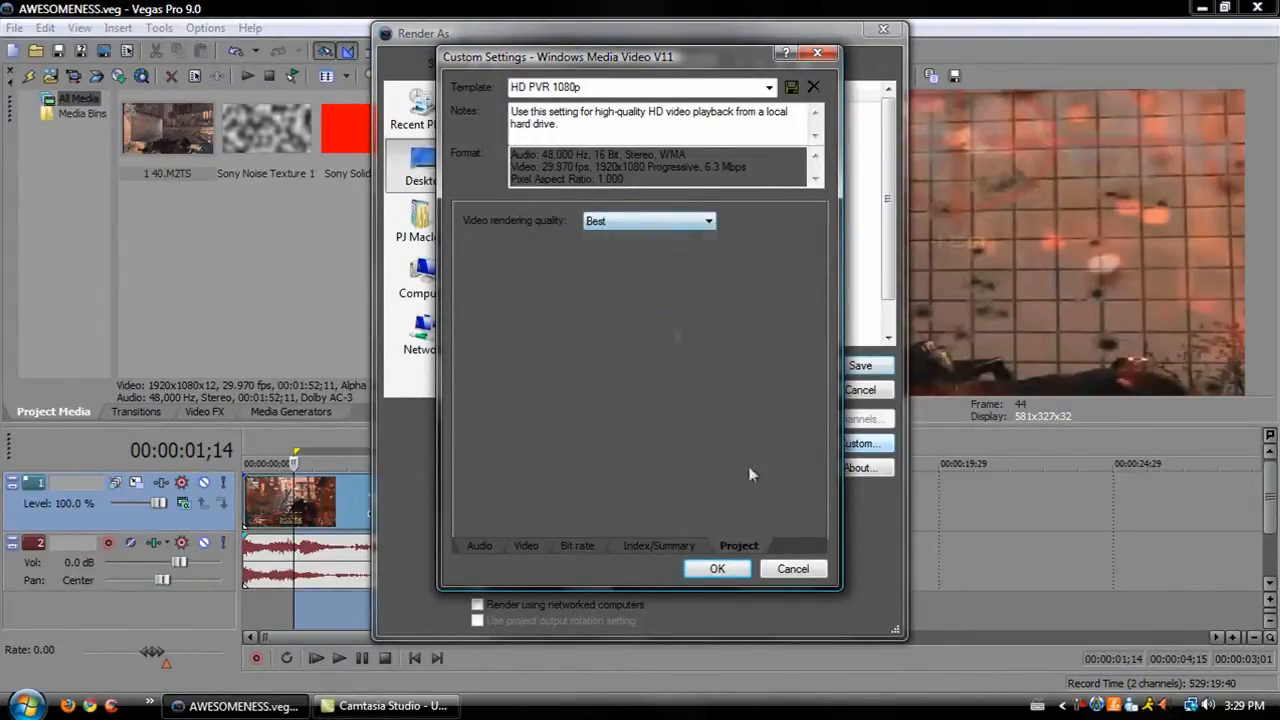
click(717, 568)
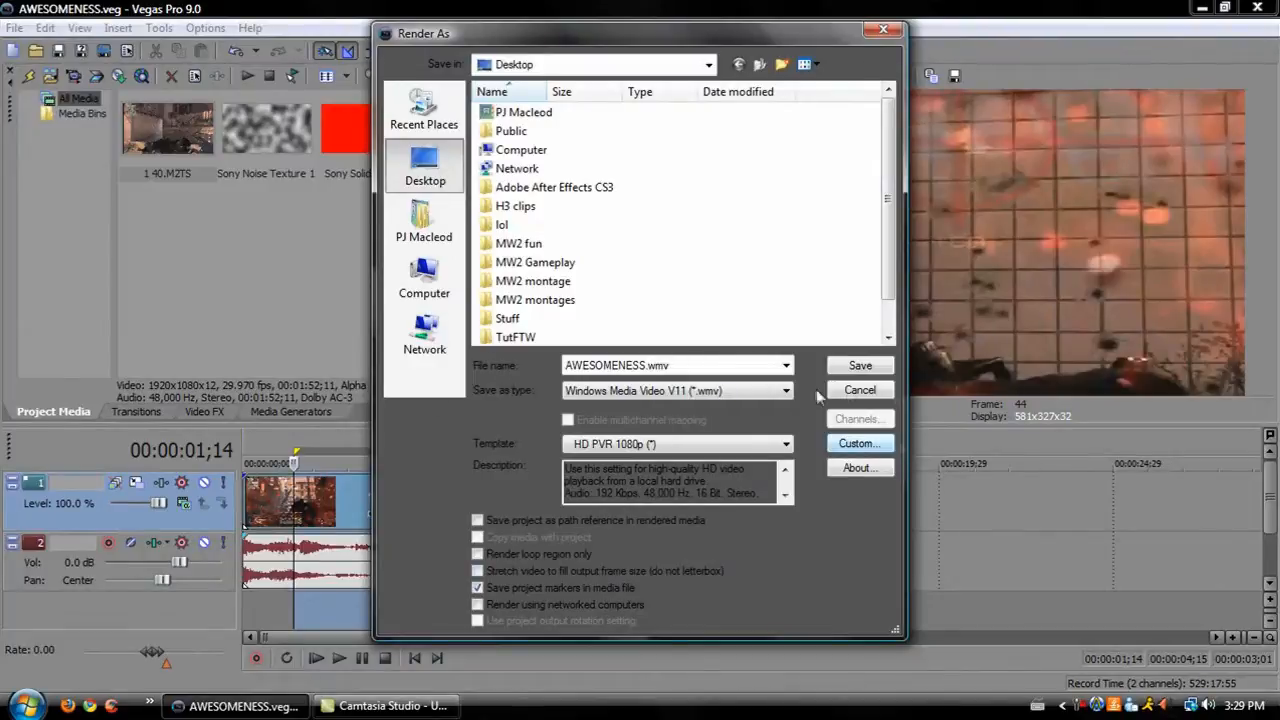
click(856, 366)
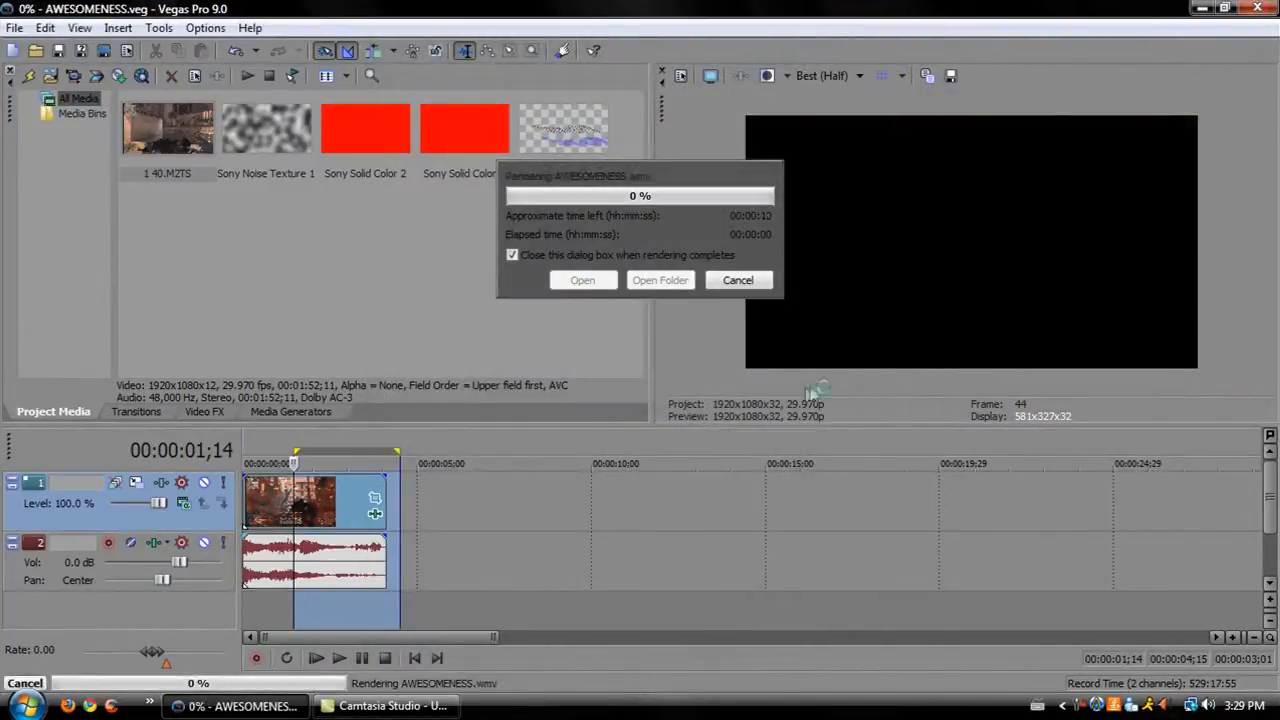